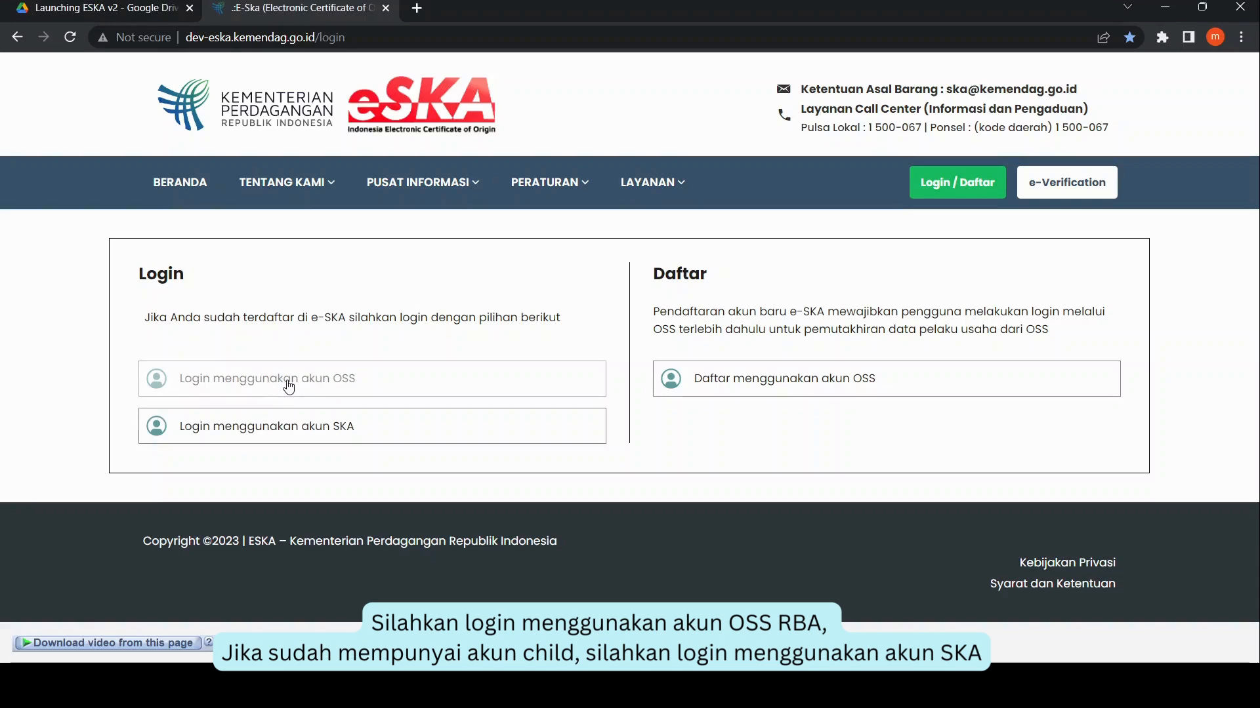
Log in with the SKA account, filling in the saved username and account password
click(300, 438)
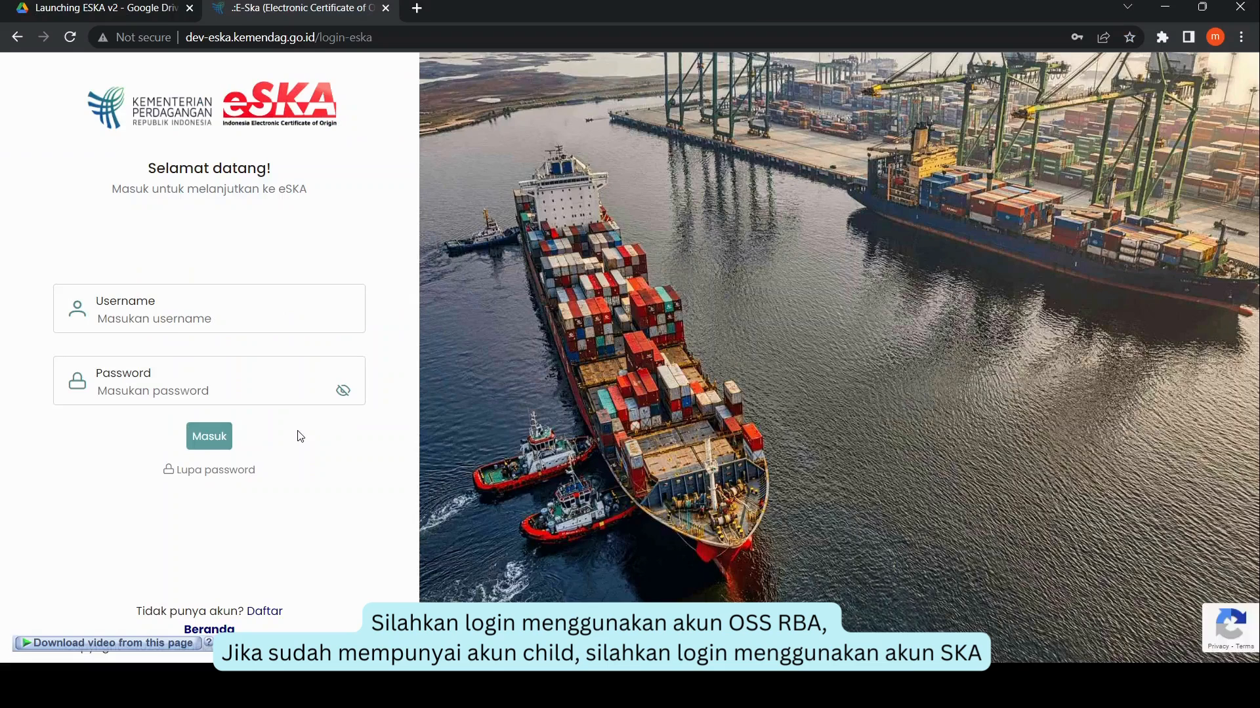
click(174, 322)
click(203, 358)
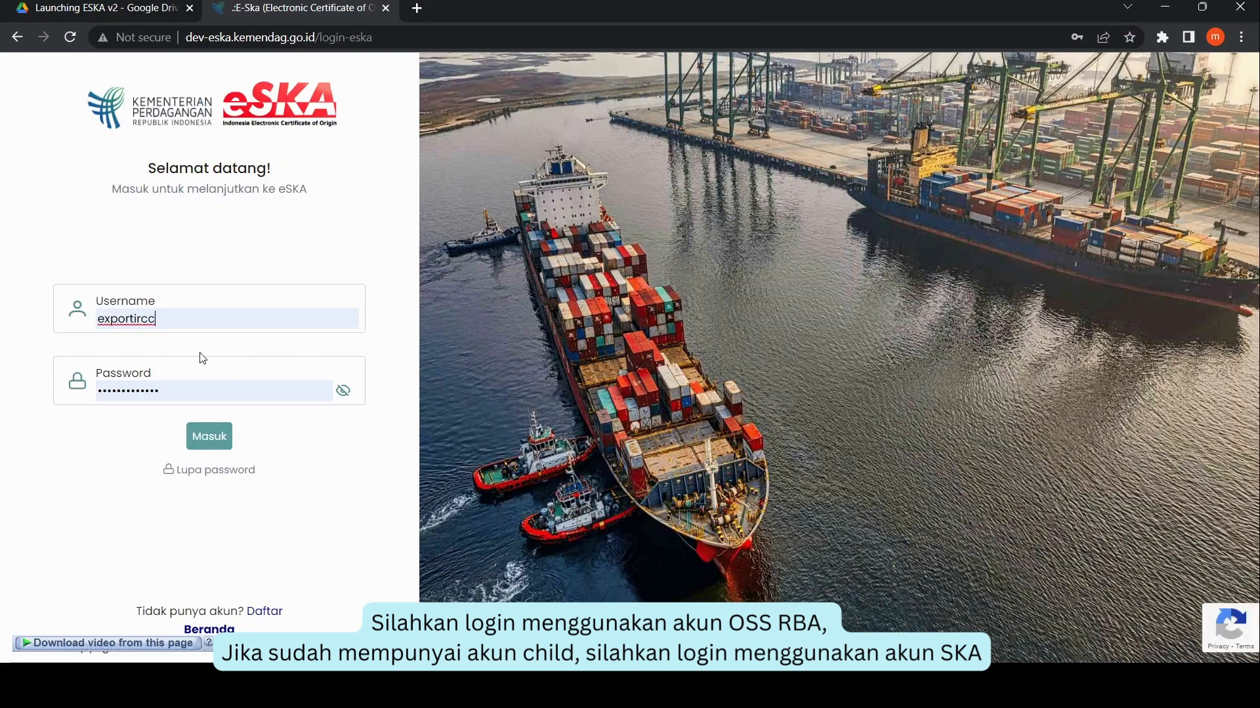
click(210, 441)
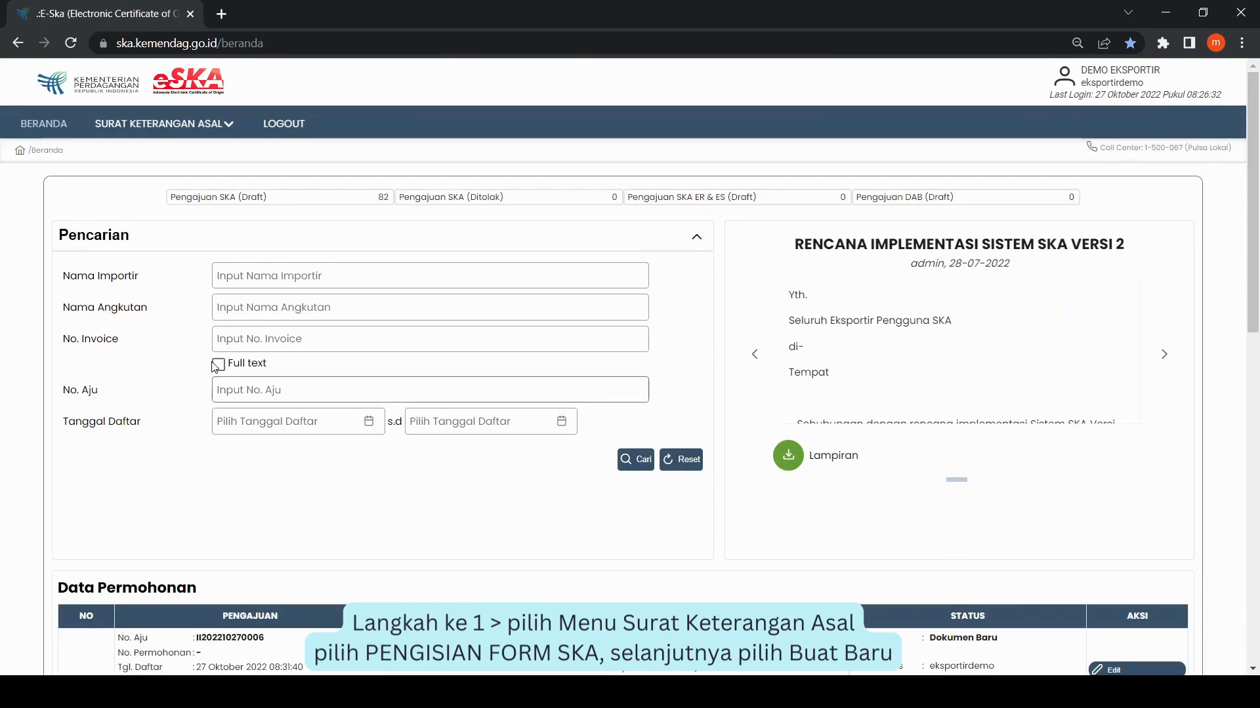
Start a new certificate-of-origin application from the Pengisian Form SKA page
click(225, 131)
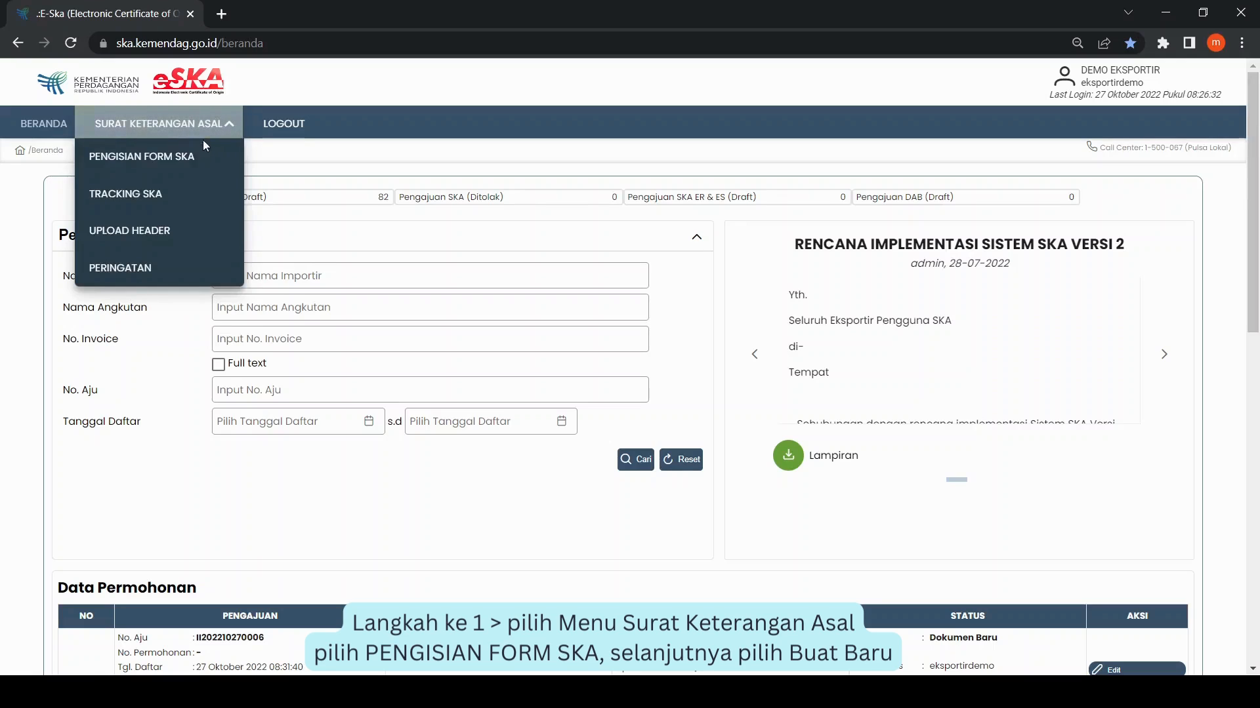
click(184, 158)
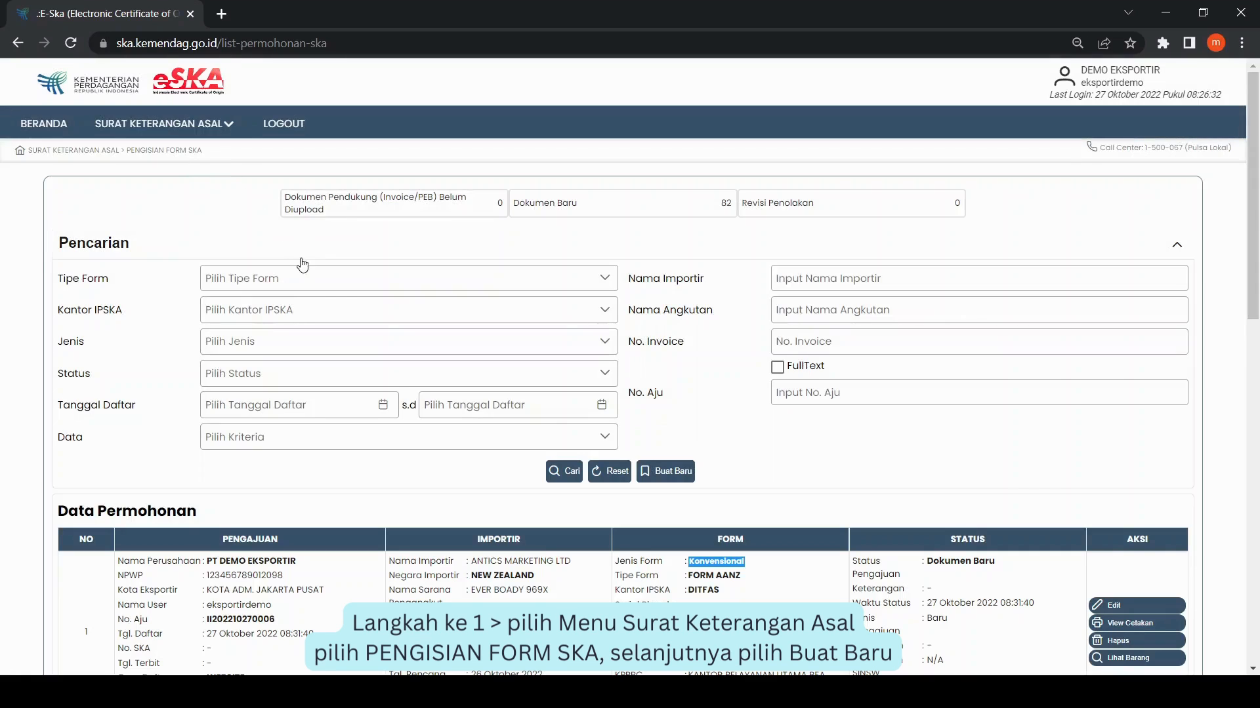
click(685, 474)
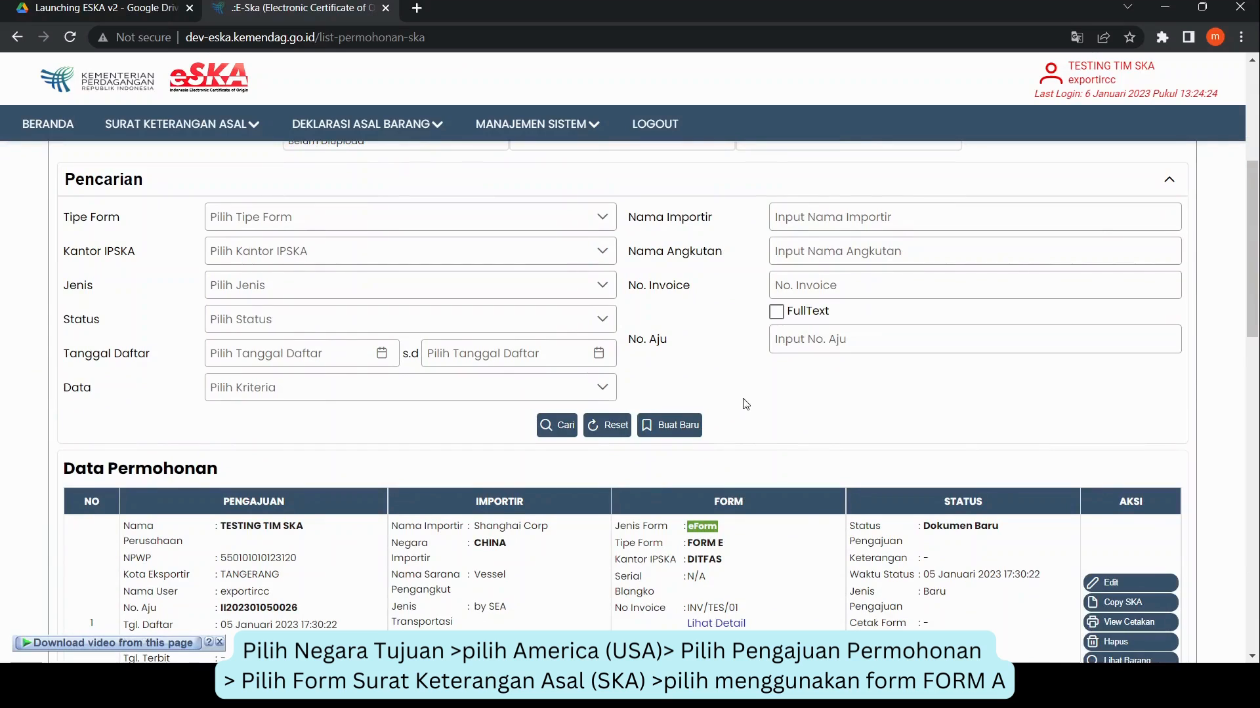
click(689, 425)
Choose UNITED STATES OF AMERICA as the export destination country for the new application
click(714, 334)
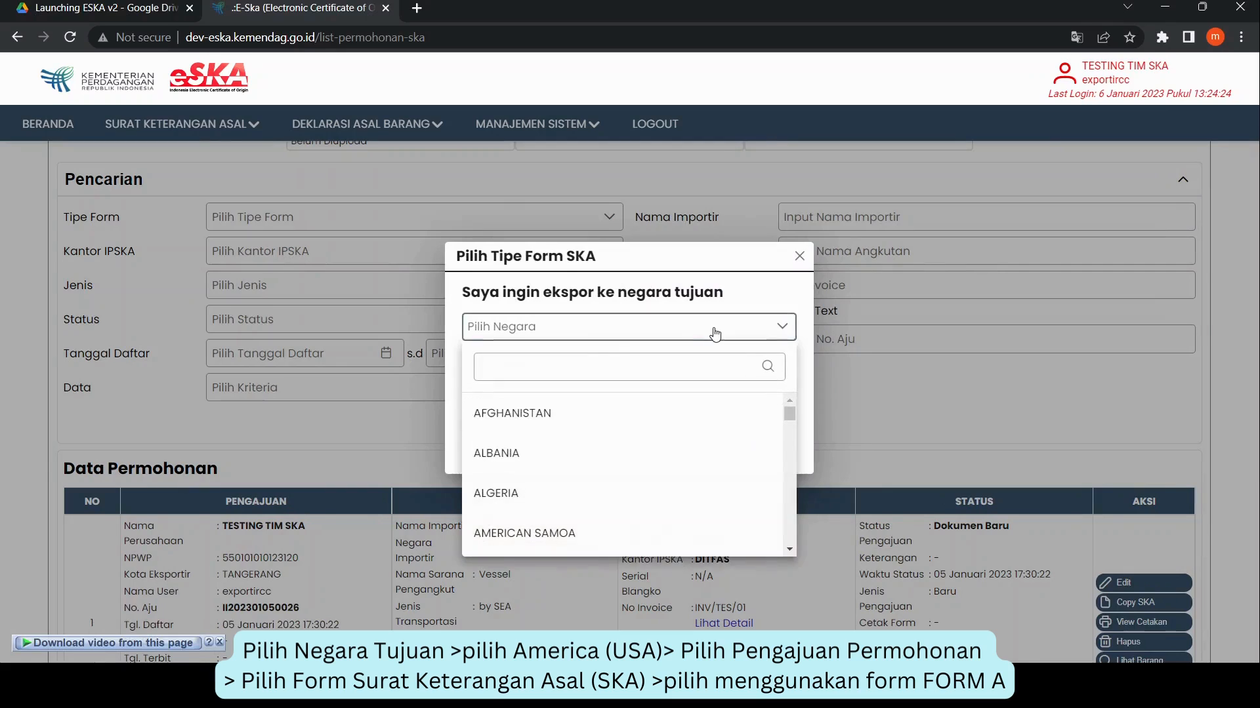
text(AM)
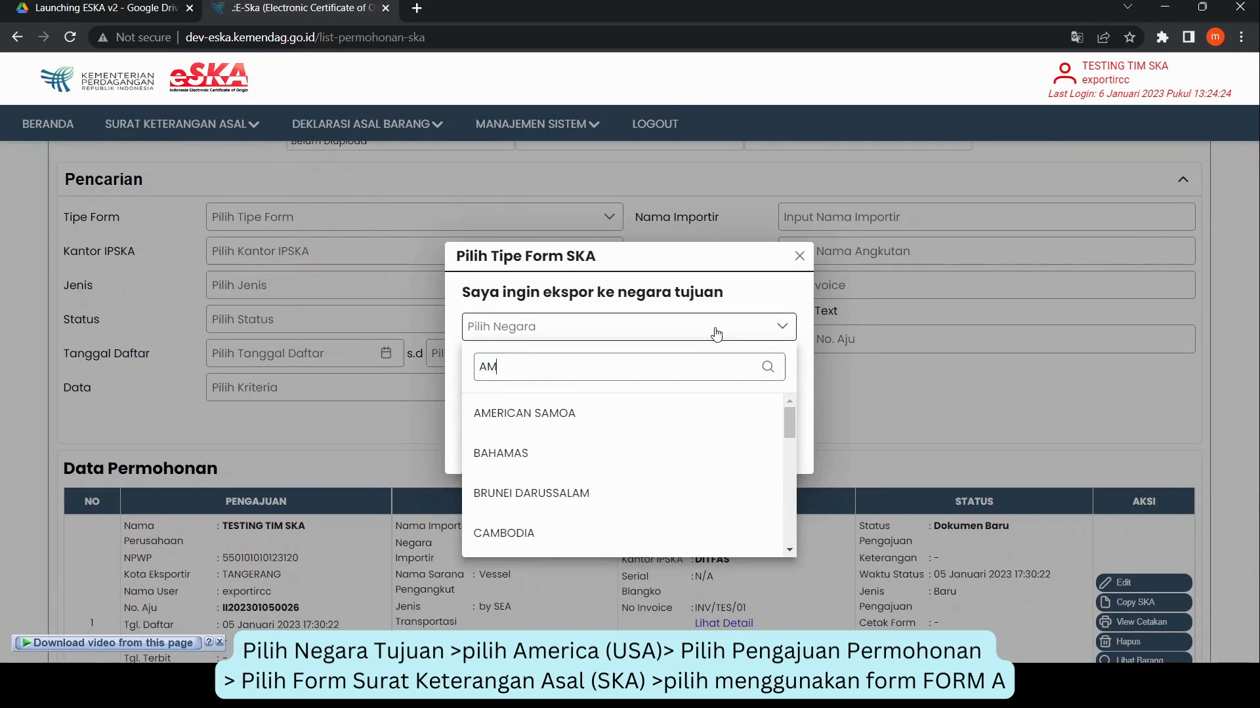
text(E)
click(617, 532)
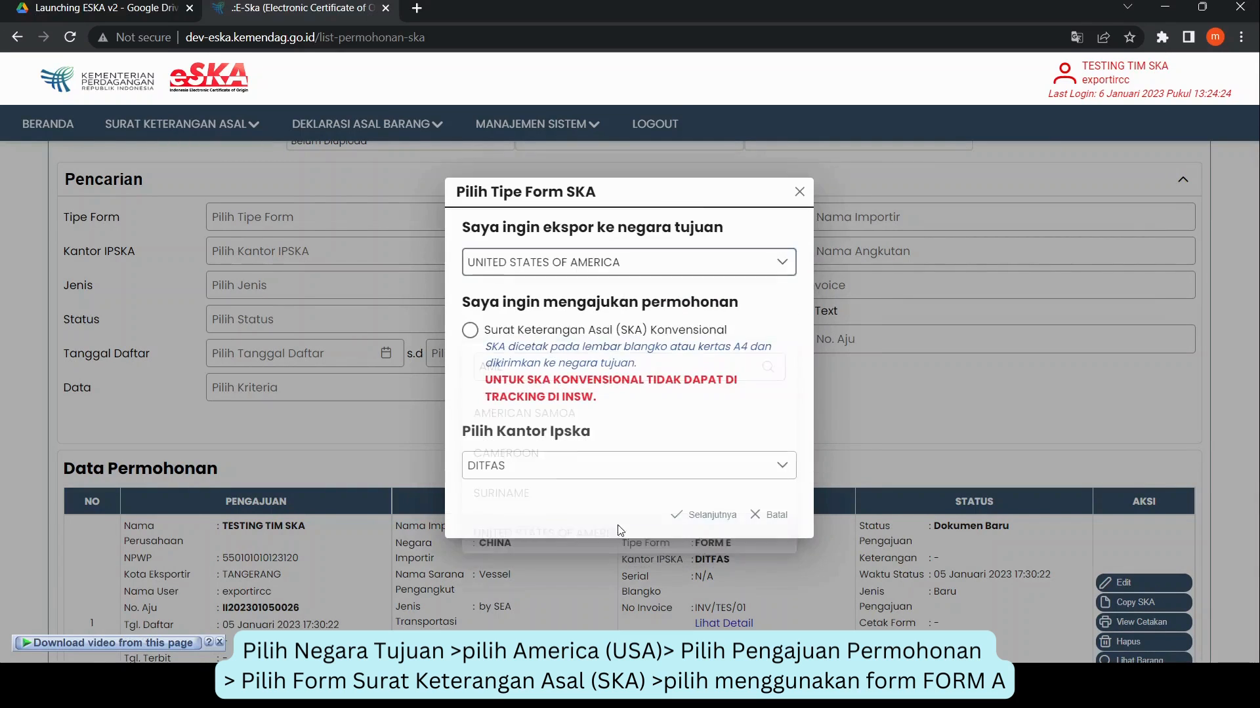
Choose the conventional SKA application with FORM A and the DITFAS issuing office, and continue to the application form
click(470, 330)
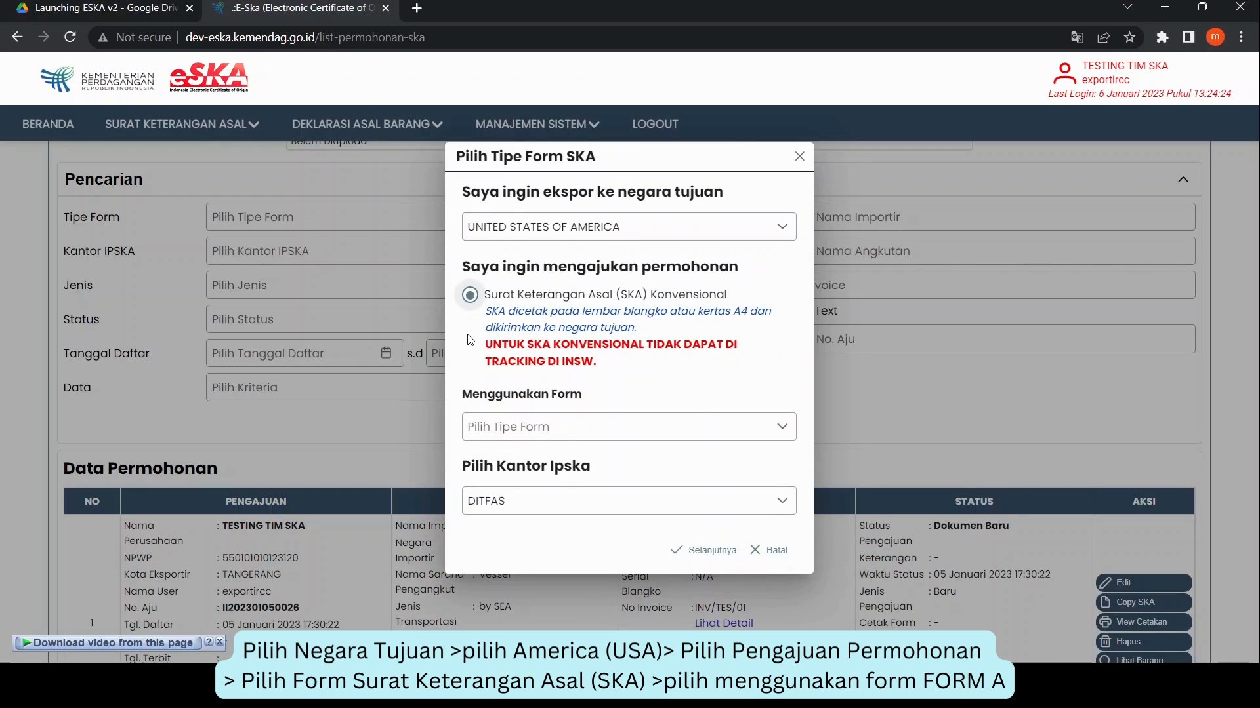
click(681, 433)
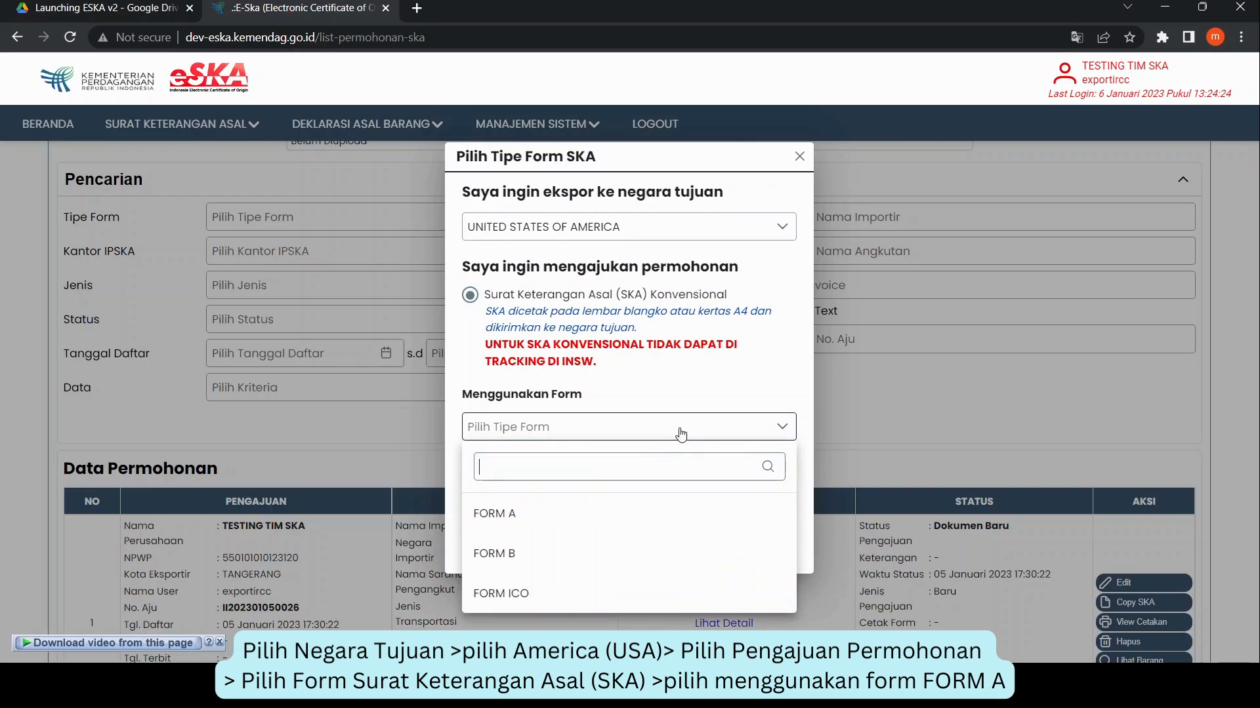
click(591, 513)
click(682, 484)
click(551, 557)
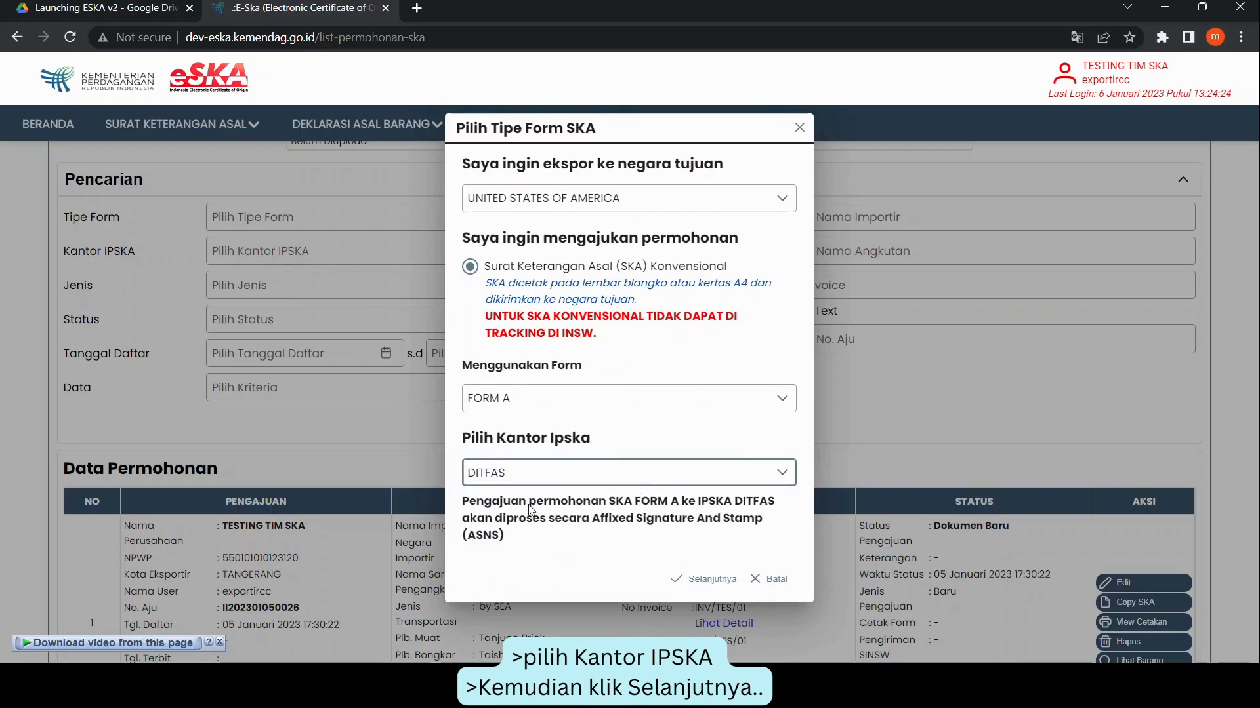
click(696, 581)
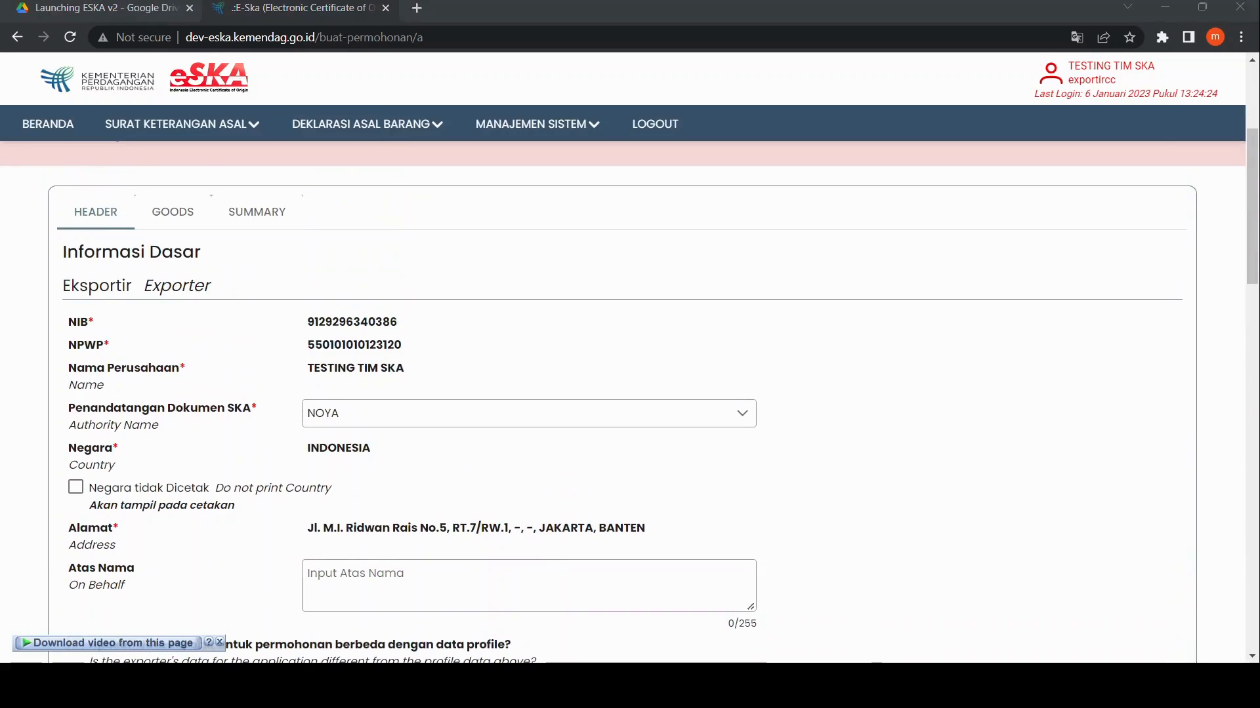
Select the authorised signatory of the SKA document in the exporter section
scroll(629, 393, down, 1)
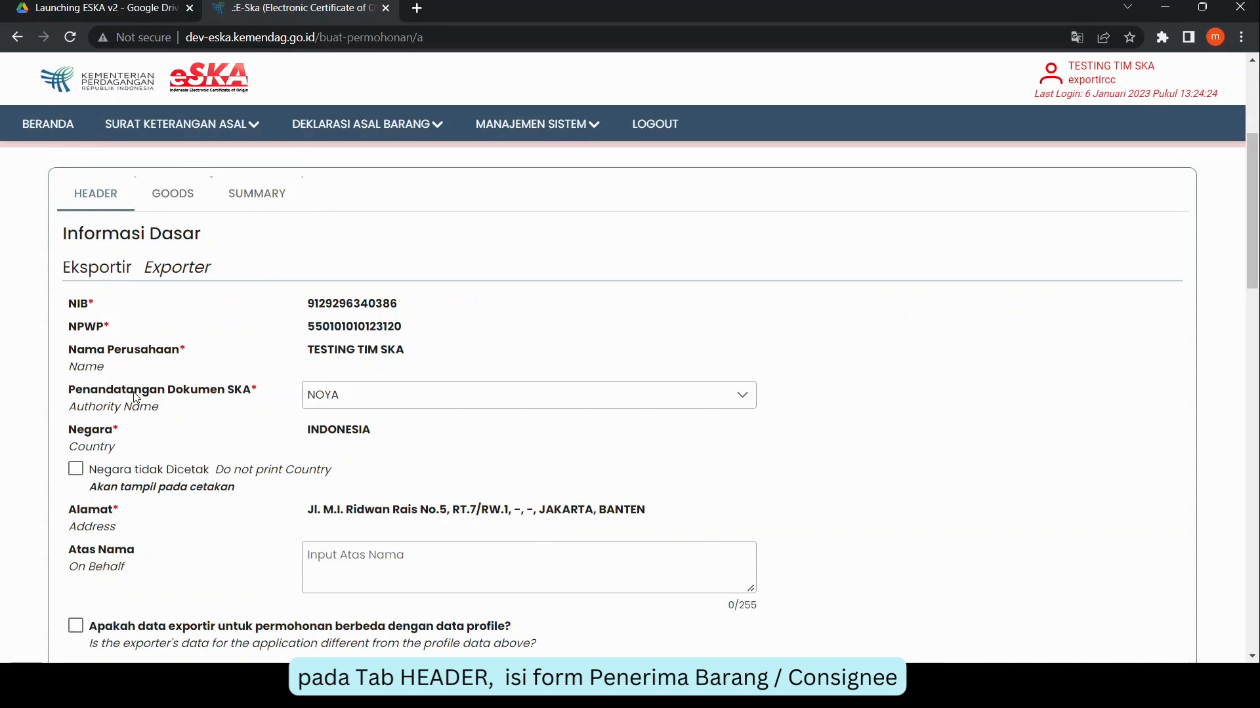
drag(195, 392, 272, 392)
click(365, 396)
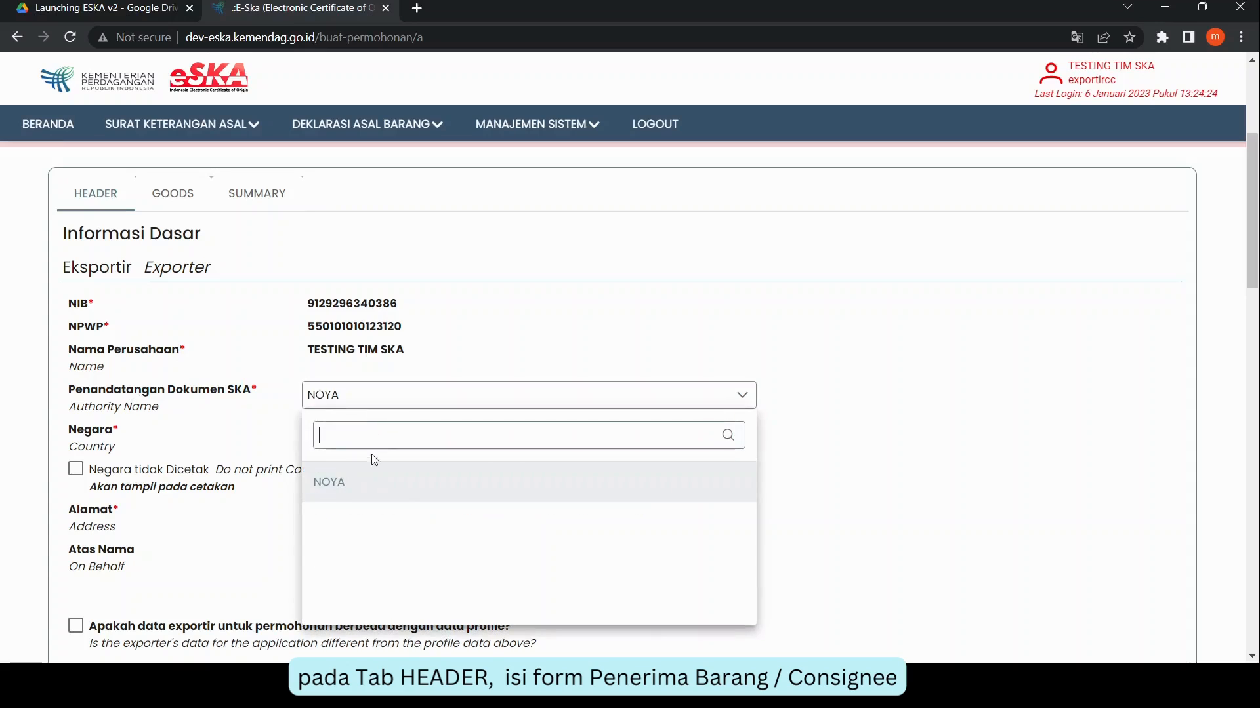
click(374, 483)
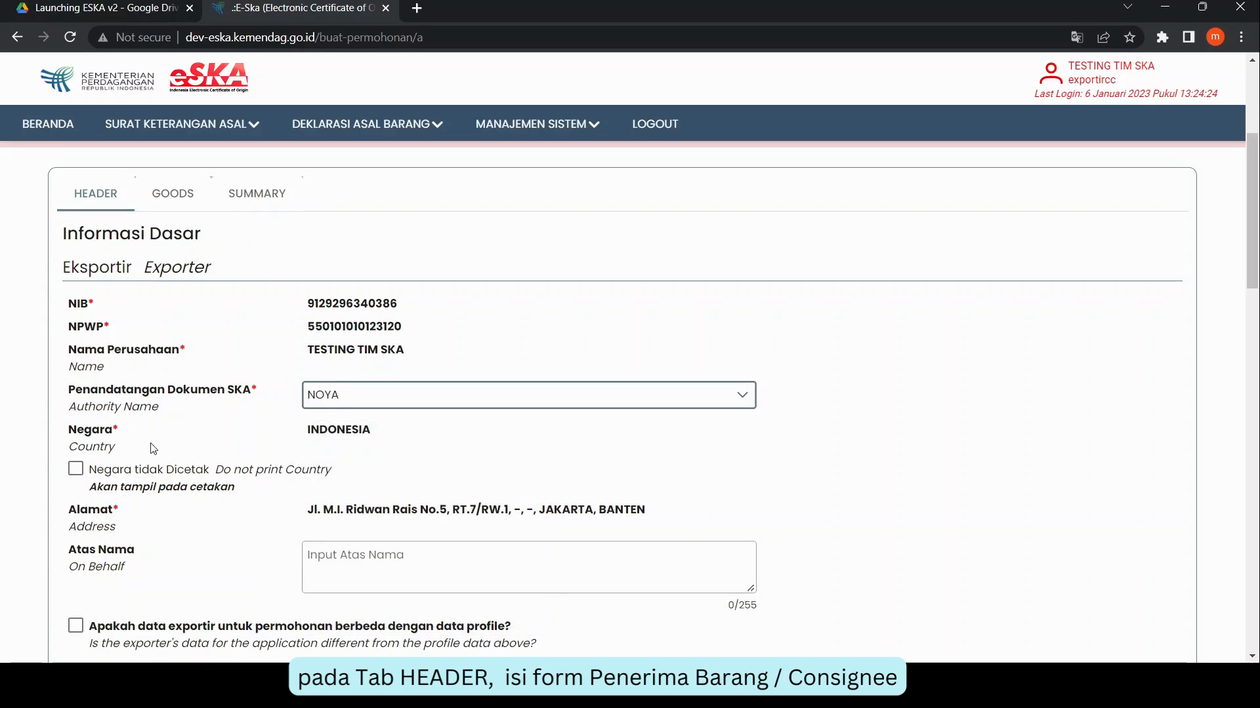
scroll(153, 474, down, 1)
scroll(159, 456, down, 1)
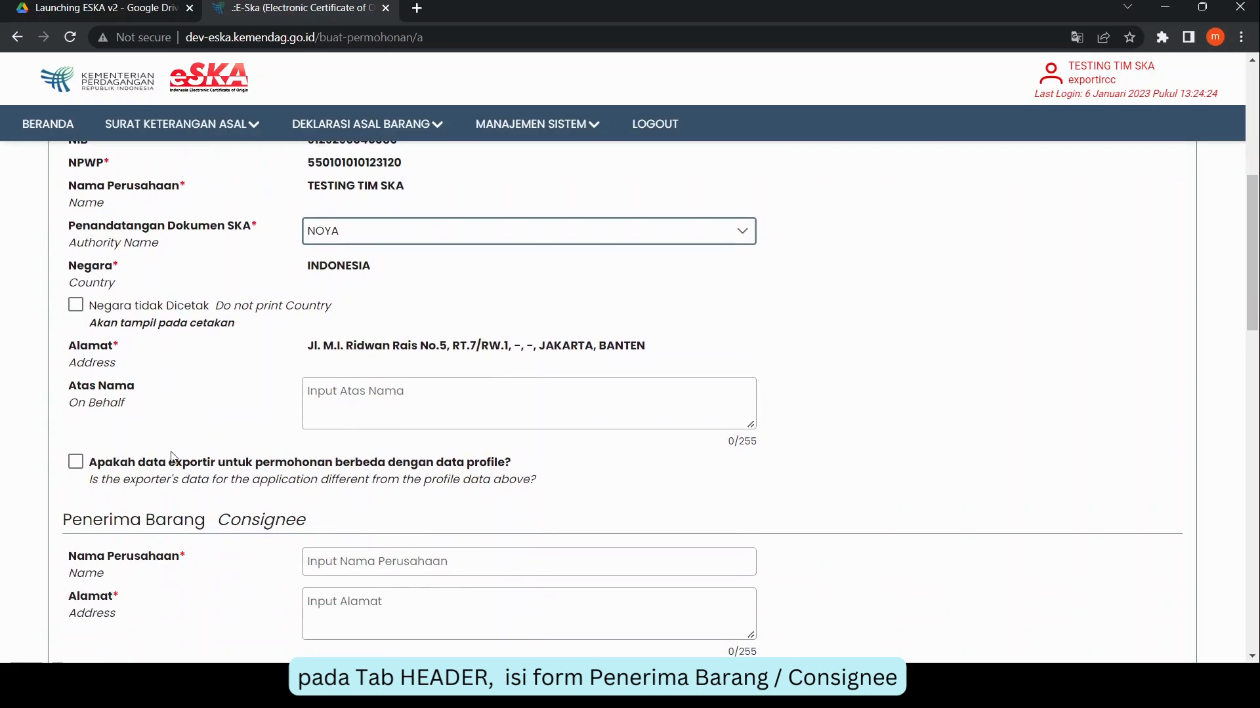
scroll(147, 389, down, 1)
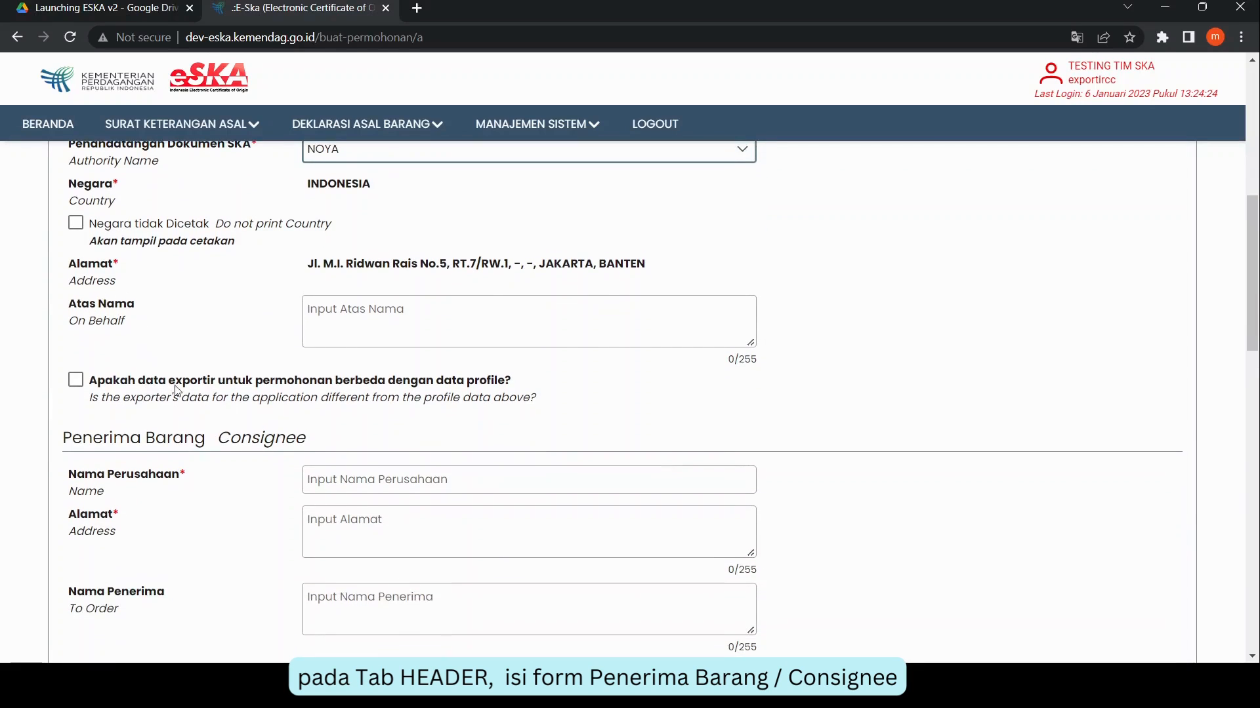
scroll(147, 389, down, 1)
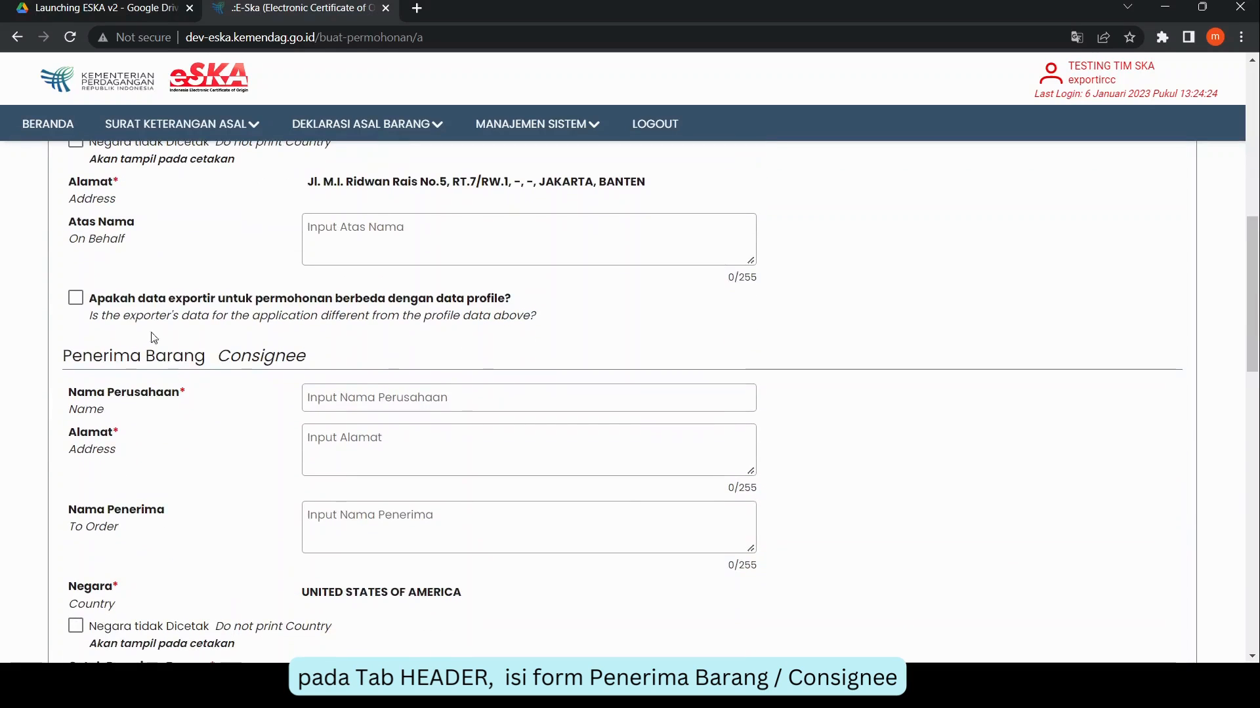
click(76, 300)
click(75, 301)
Enter APPLE as the consignee's company name and NEWYORK as its address
scroll(76, 303, down, 1)
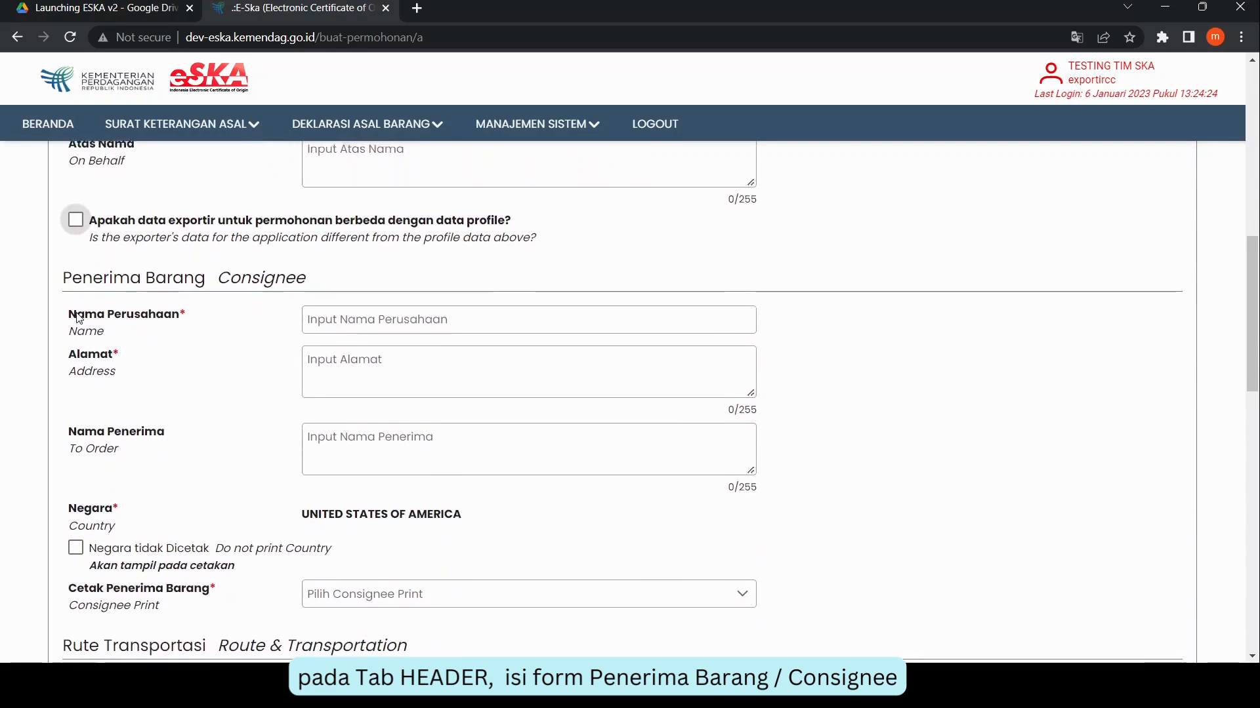
click(413, 319)
text(a)
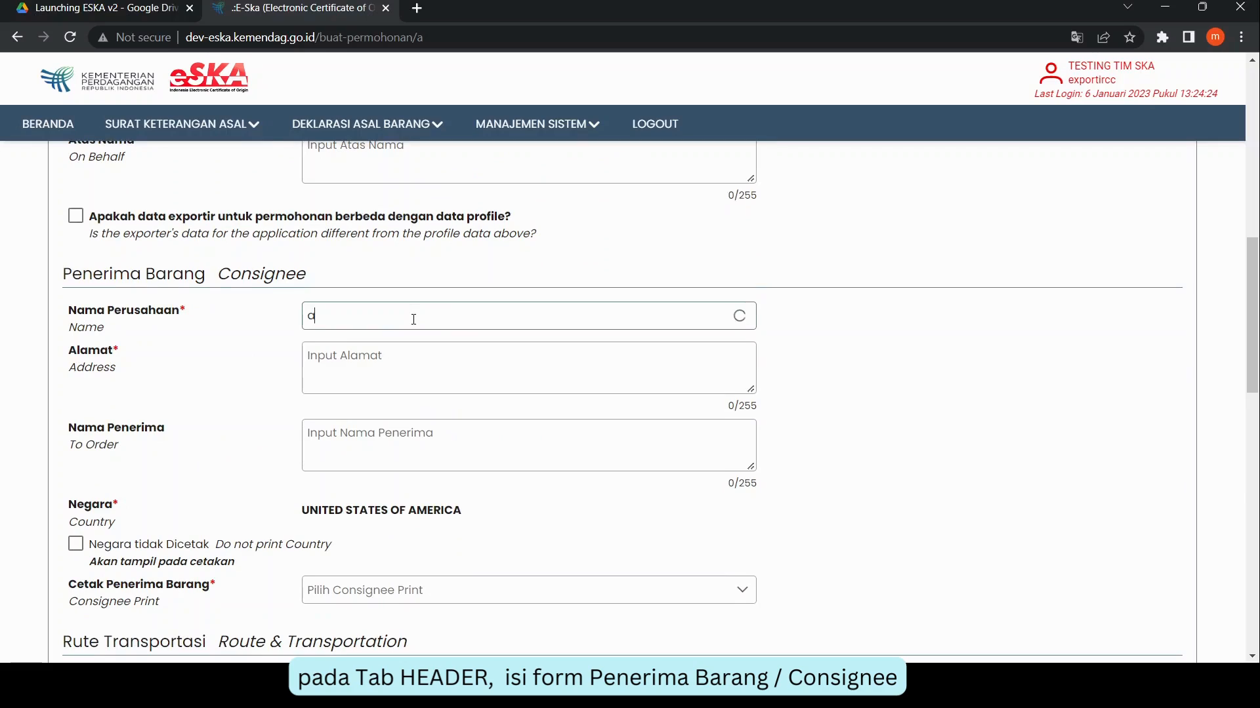
key(BackSpace)
text(APPLE)
click(415, 373)
text(NE)
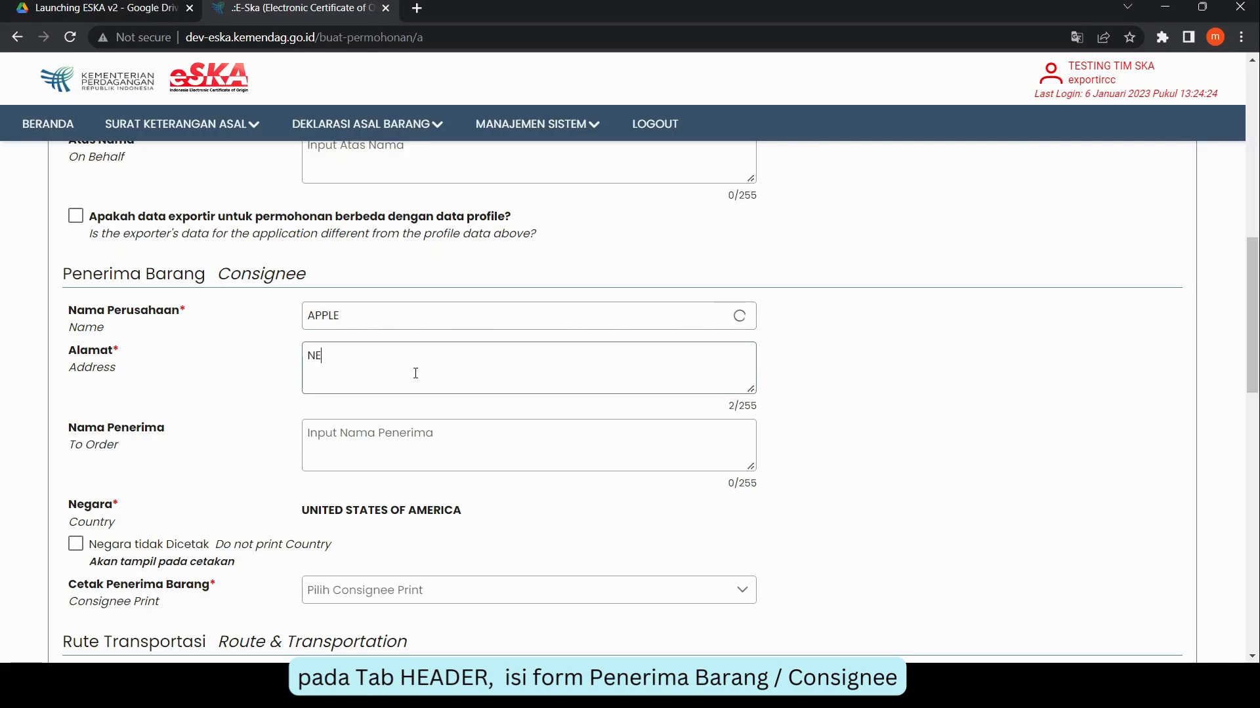
text(WYORK)
Enter the recipient's name for the consignee and set the consignee print option to Print Consignee
click(402, 438)
text(DAVID)
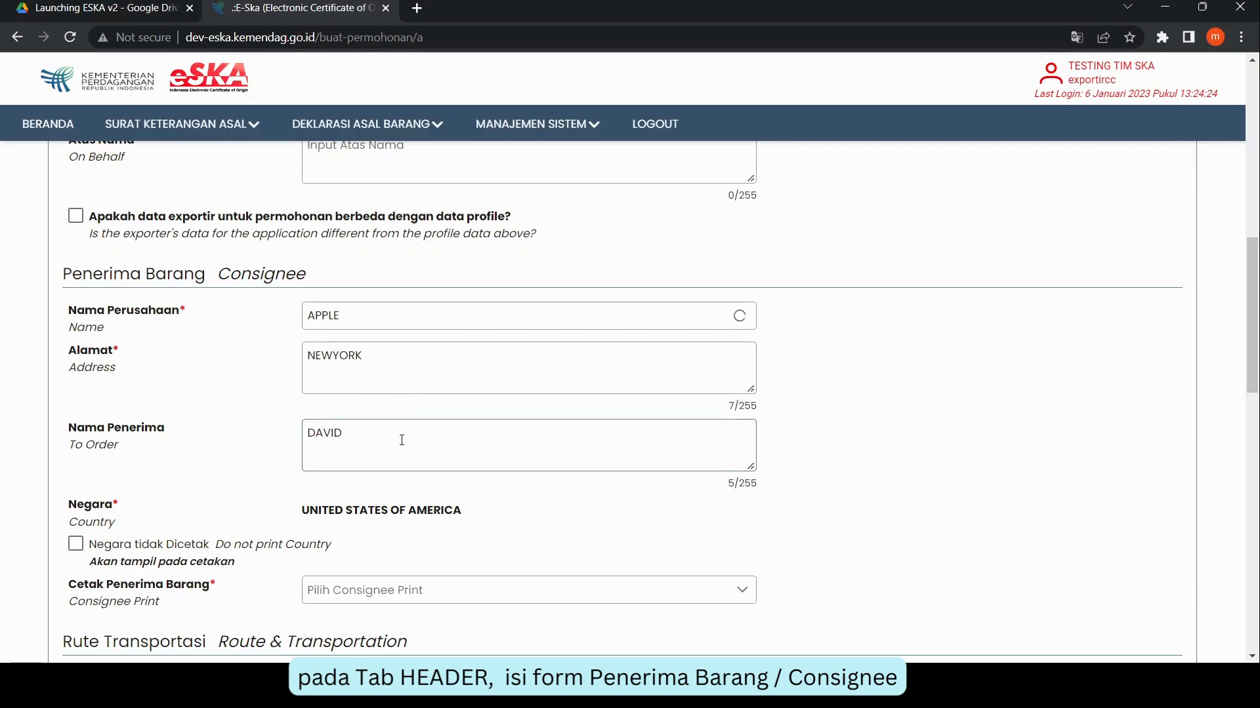
scroll(402, 441, down, 1)
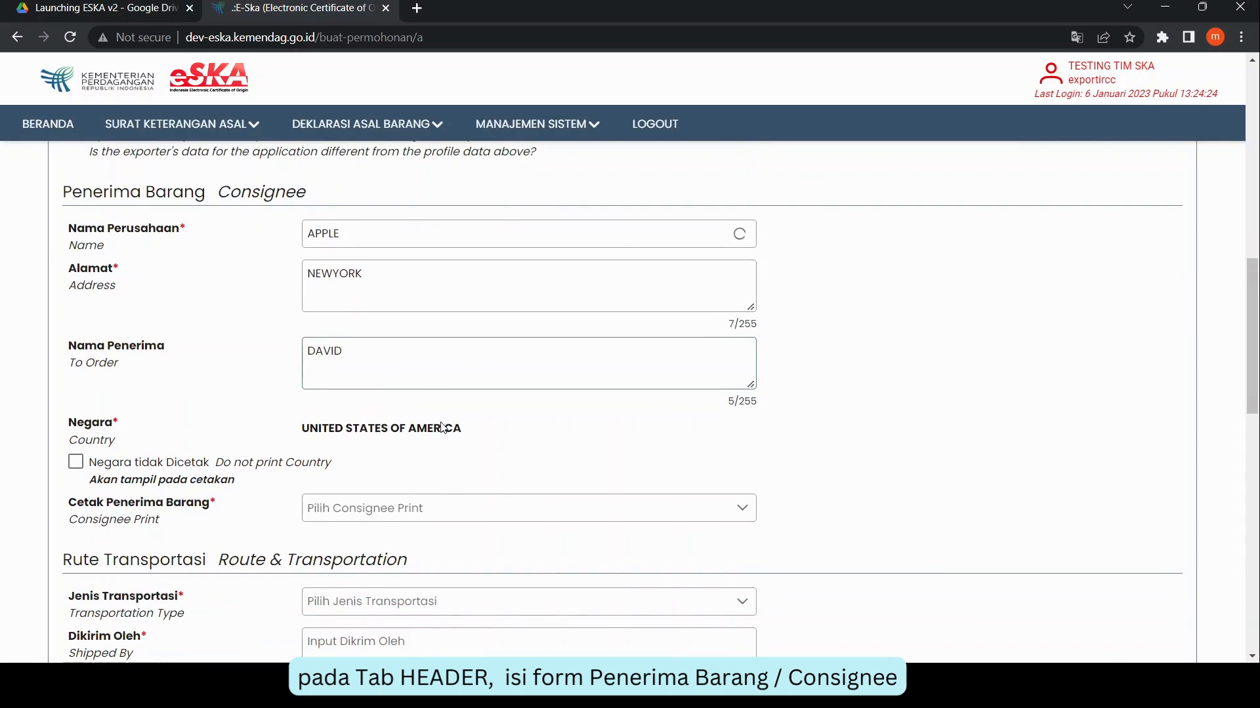
scroll(439, 430, down, 1)
click(461, 428)
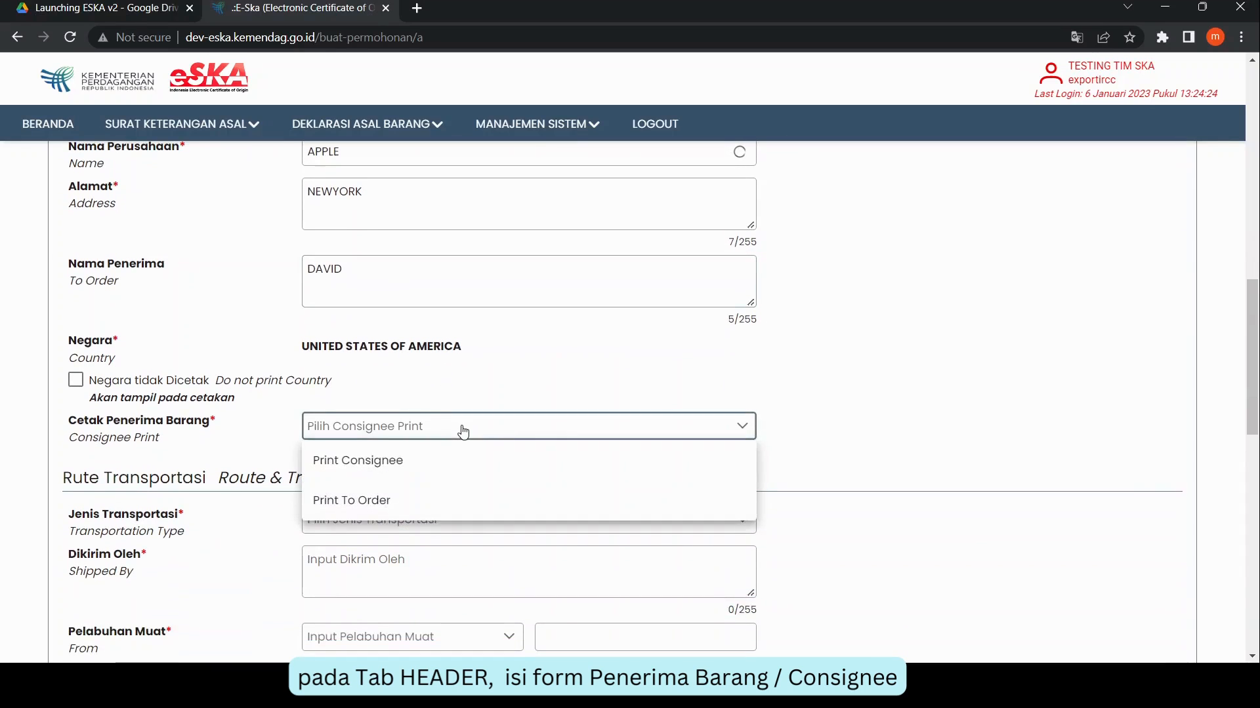
click(450, 471)
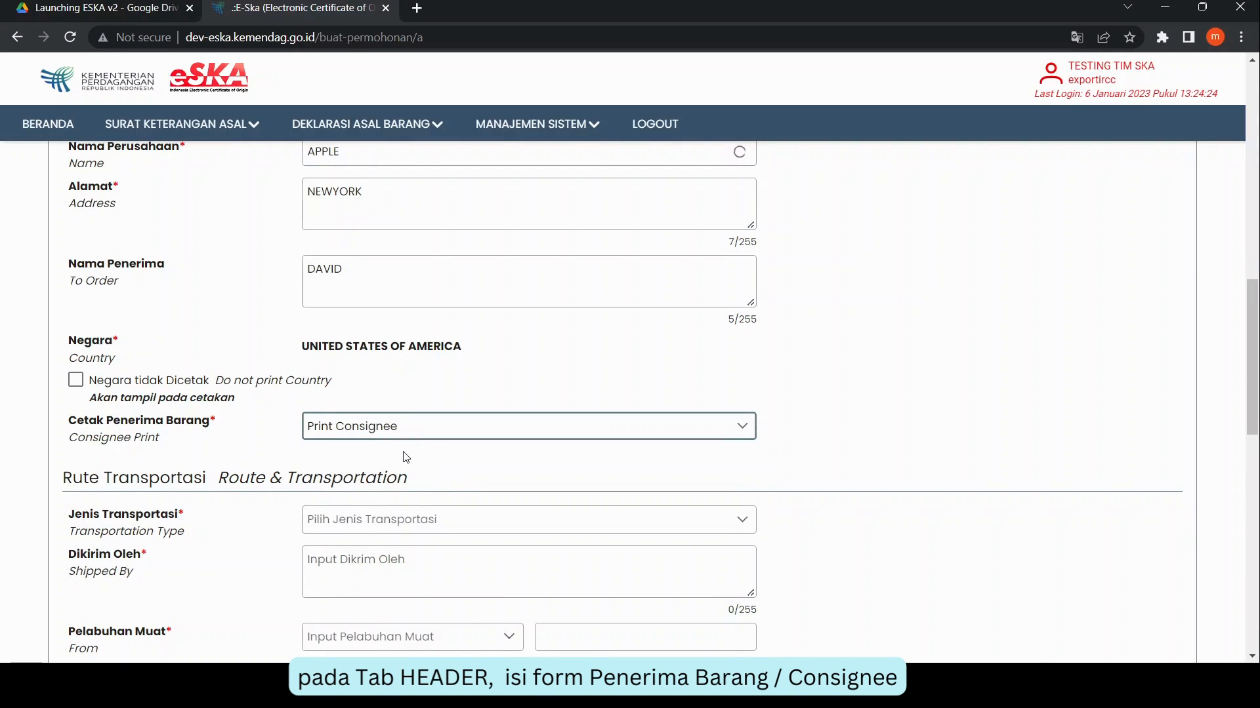
Set the transportation type to by SEA and enter EVERGREEN as the shipper in the route section
scroll(402, 456, down, 2)
click(420, 358)
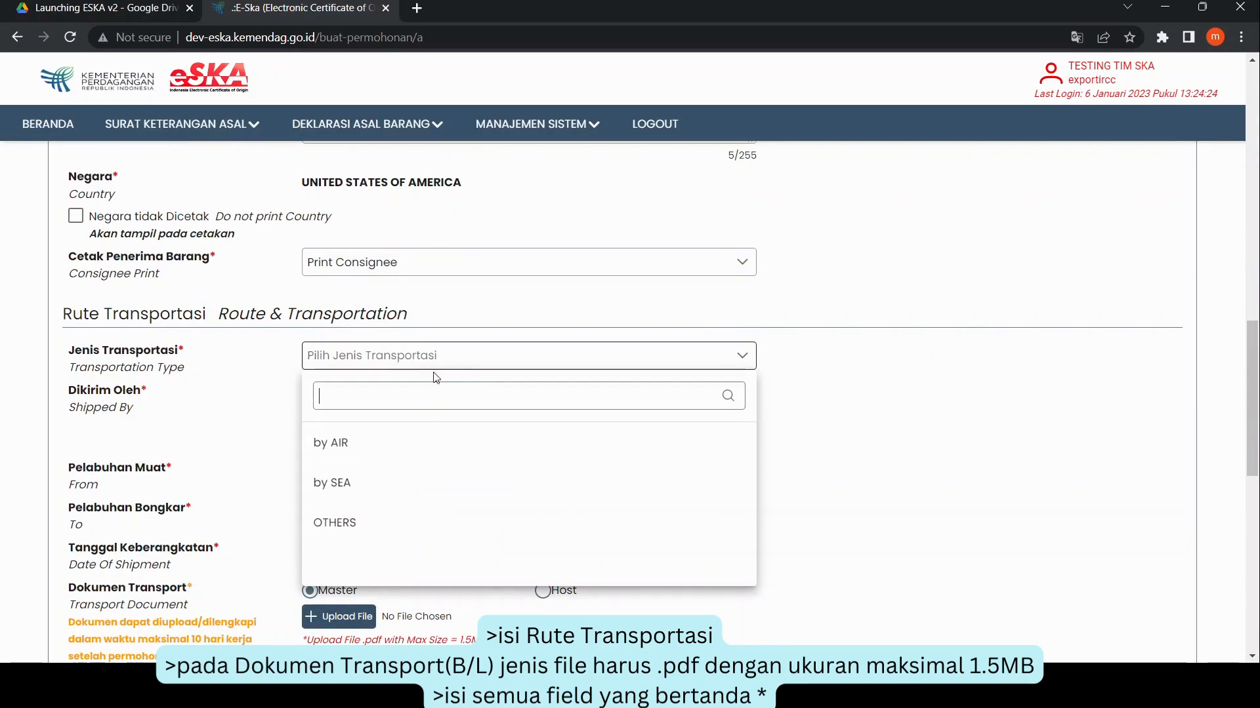
click(409, 485)
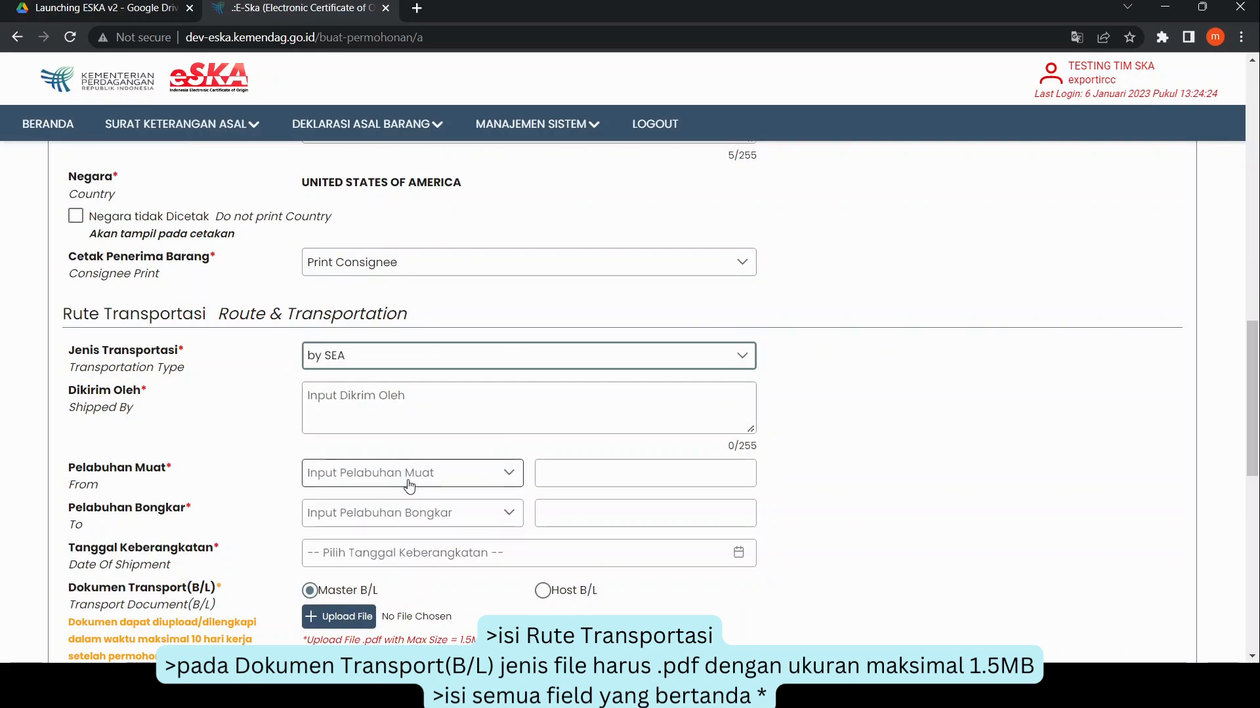
click(409, 397)
text(E)
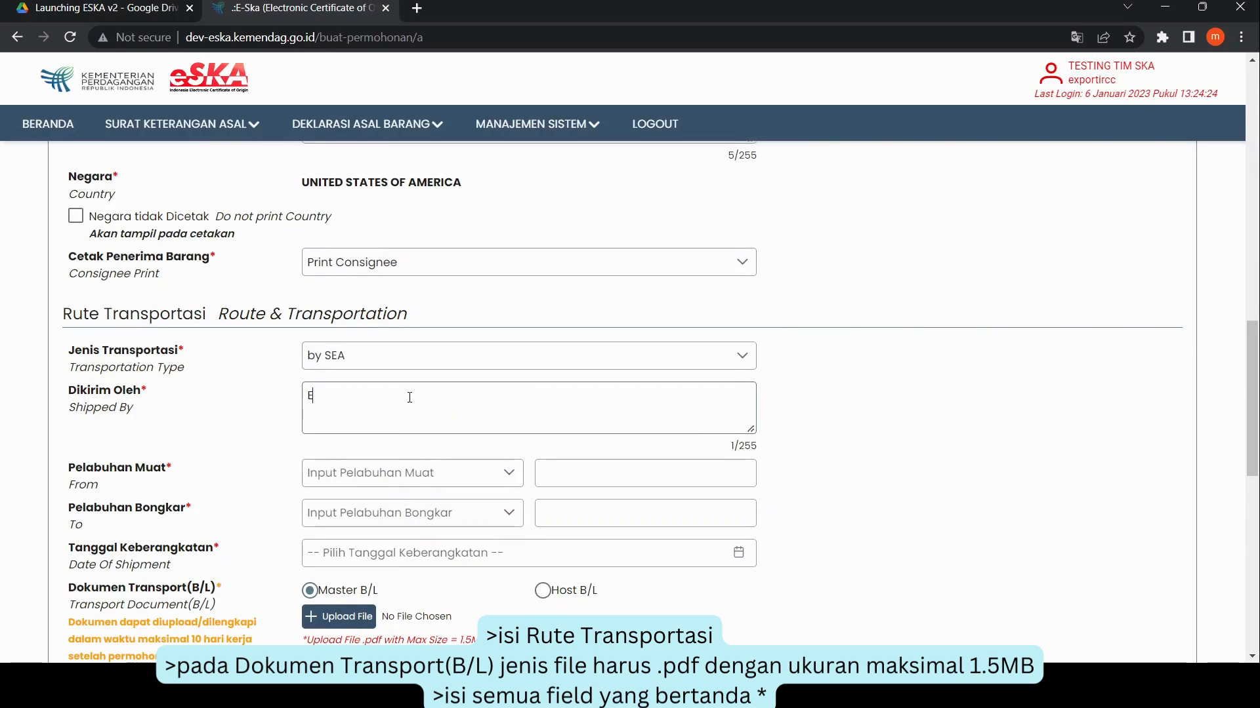
text(VERGREEN)
Set the loading port to IDJKT (Tg. Priok Jakarta) and the discharge port to USBRX (Bronx/New York)
click(466, 475)
text(IDJK)
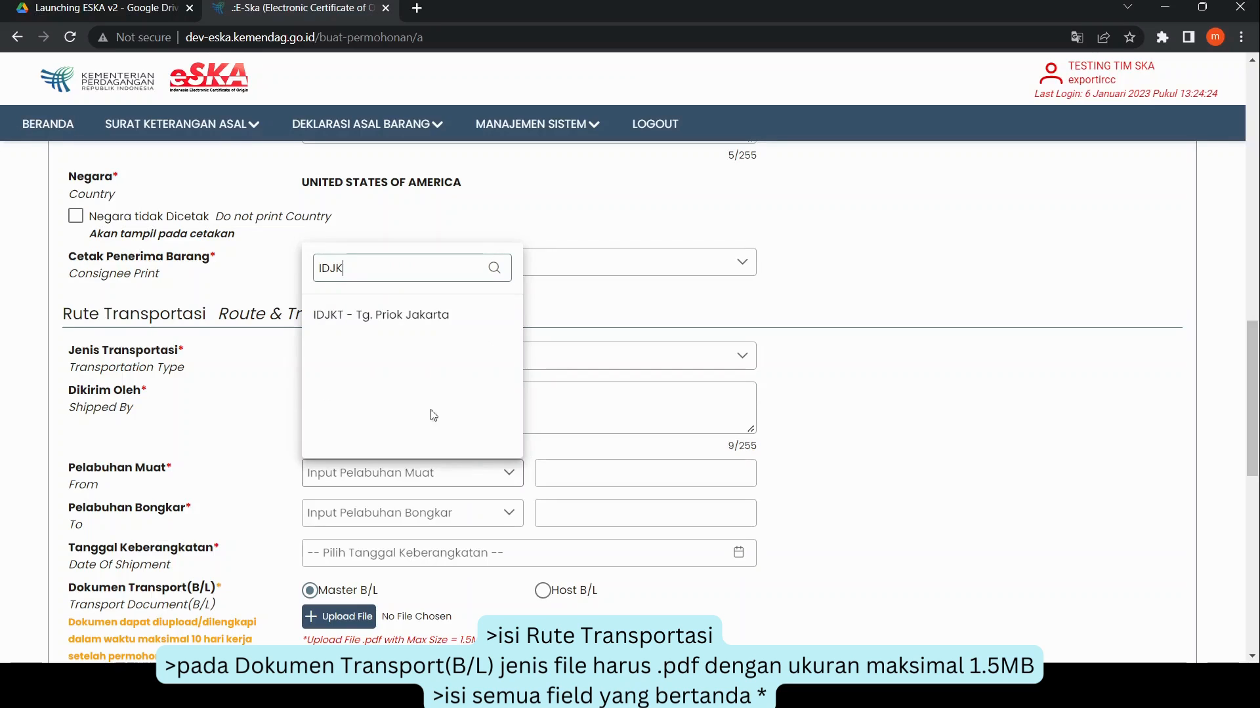
click(393, 316)
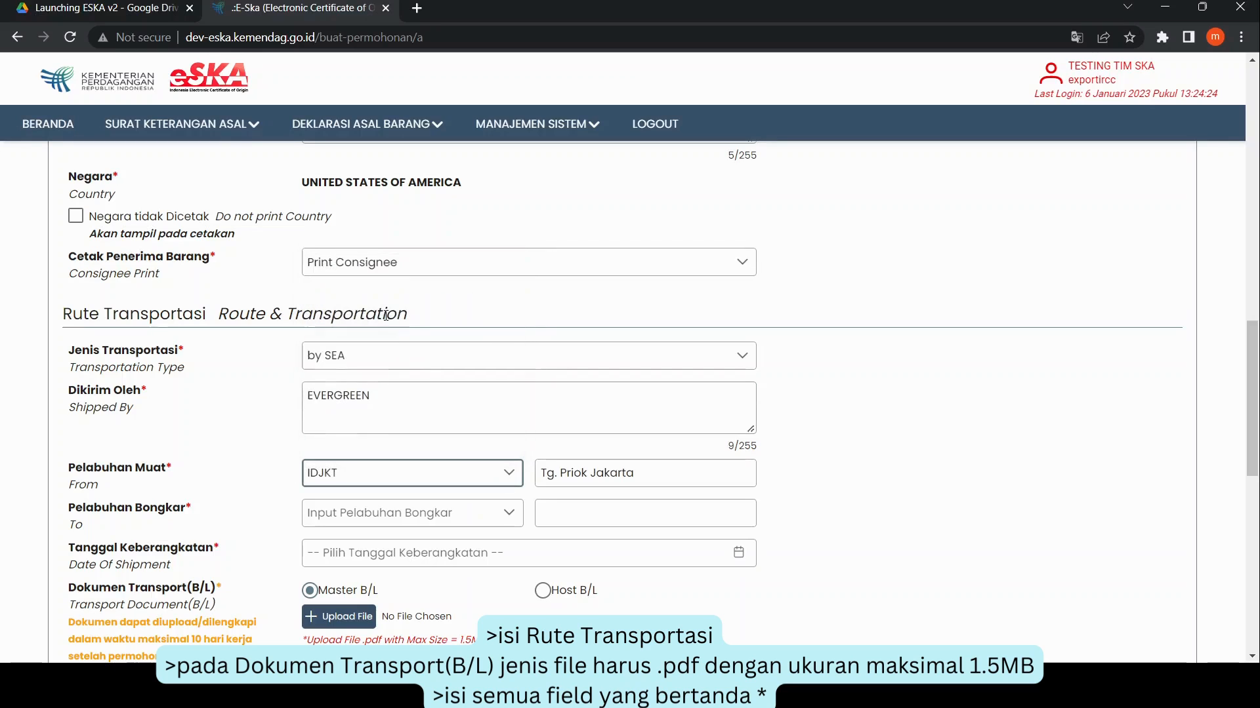
click(438, 516)
text(YORK)
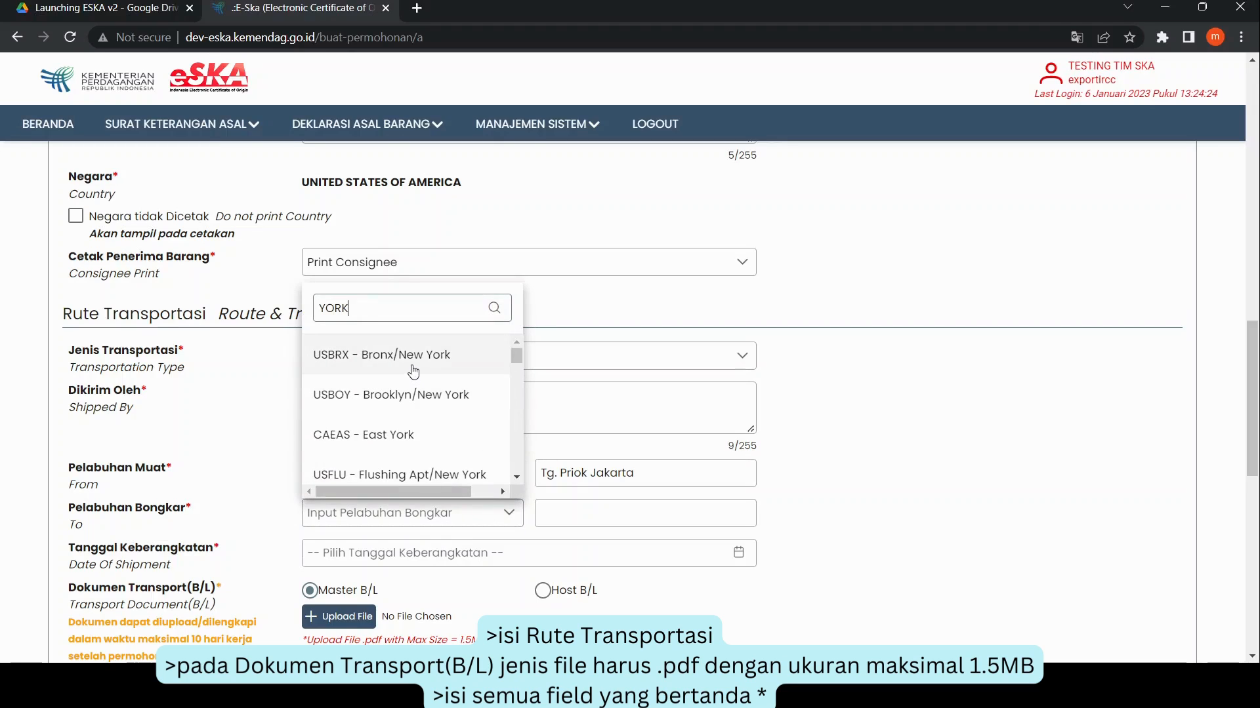
click(413, 367)
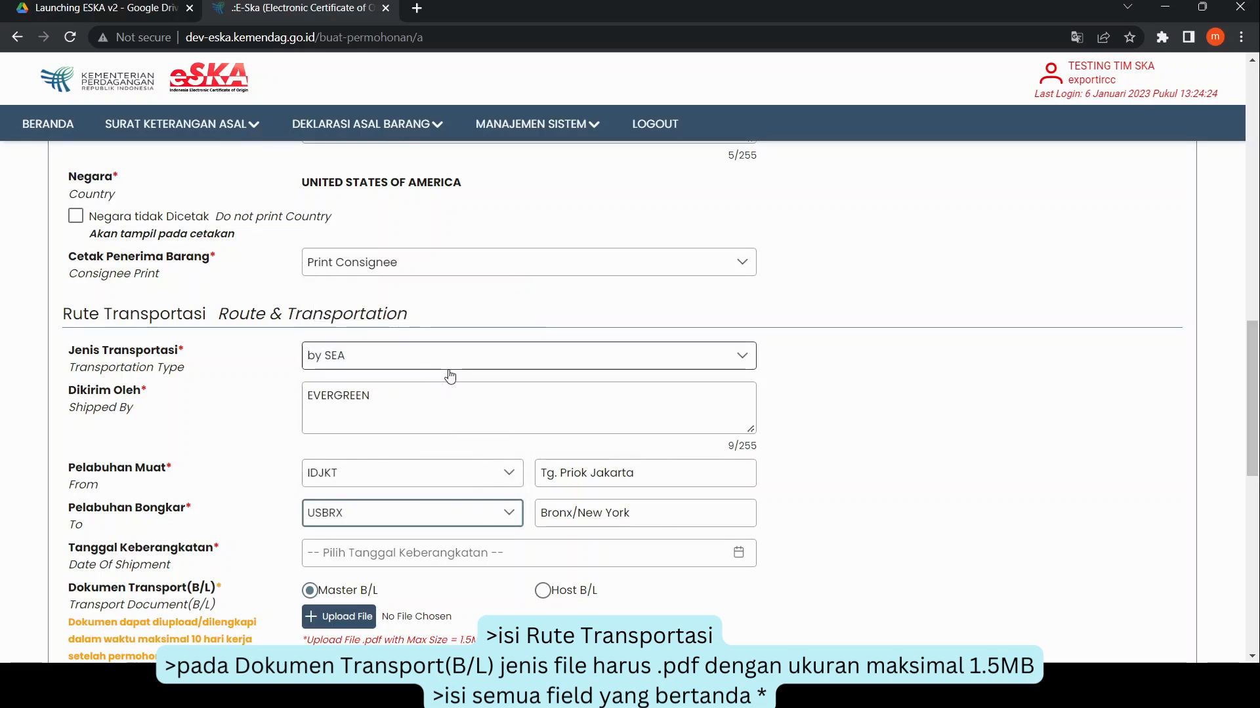
Set the date of shipment to 06 January 2023
scroll(486, 394, down, 2)
click(502, 392)
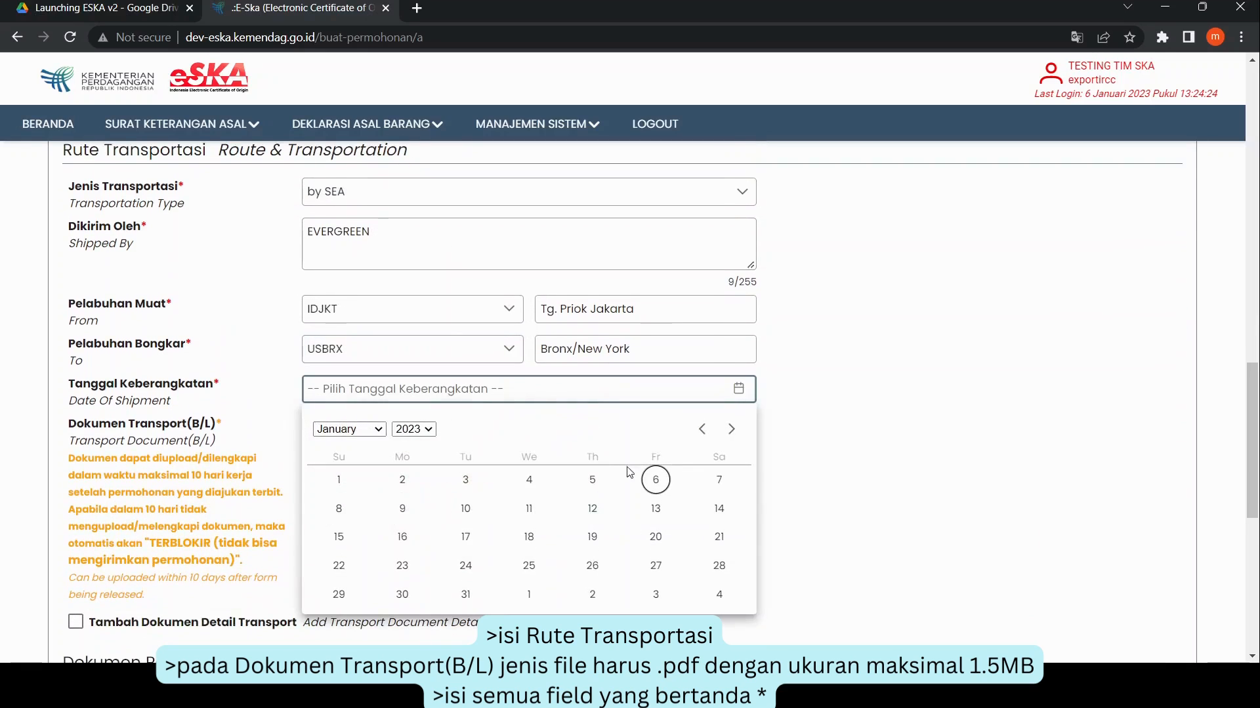
click(656, 481)
scroll(666, 484, down, 1)
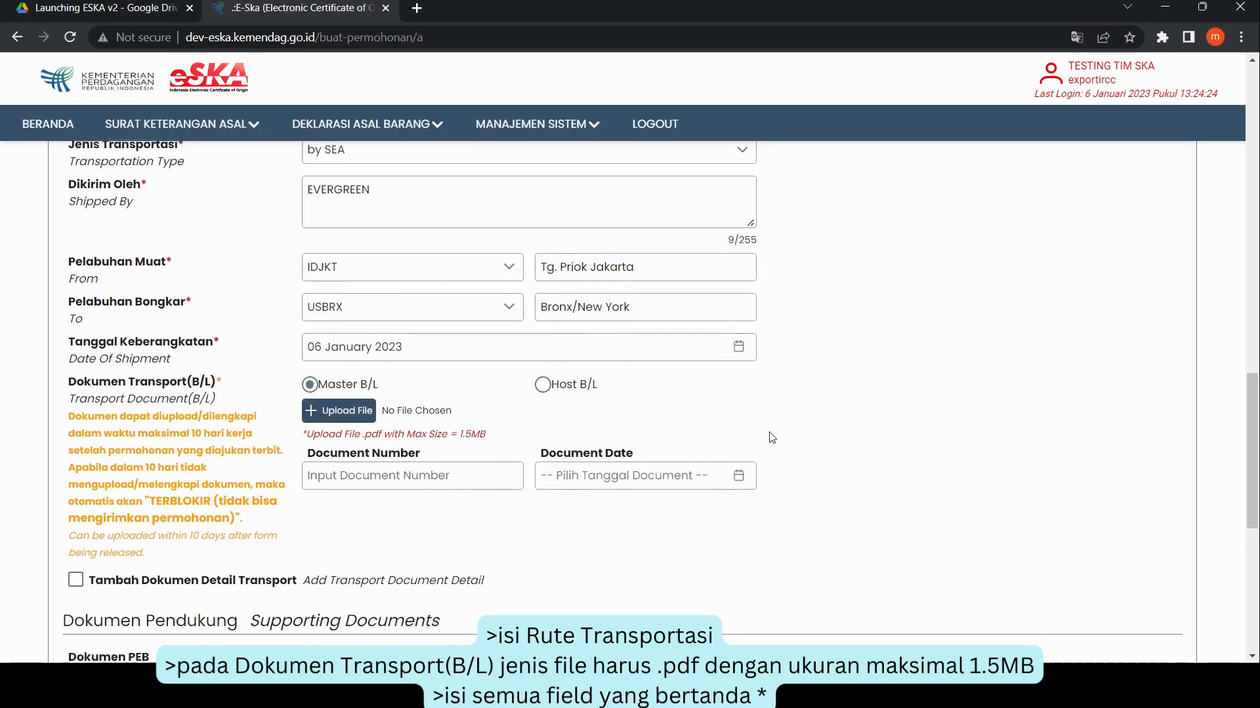
Upload the Master B/L transport document file and set its number to DOC123 and date to 06 January 2023
click(348, 374)
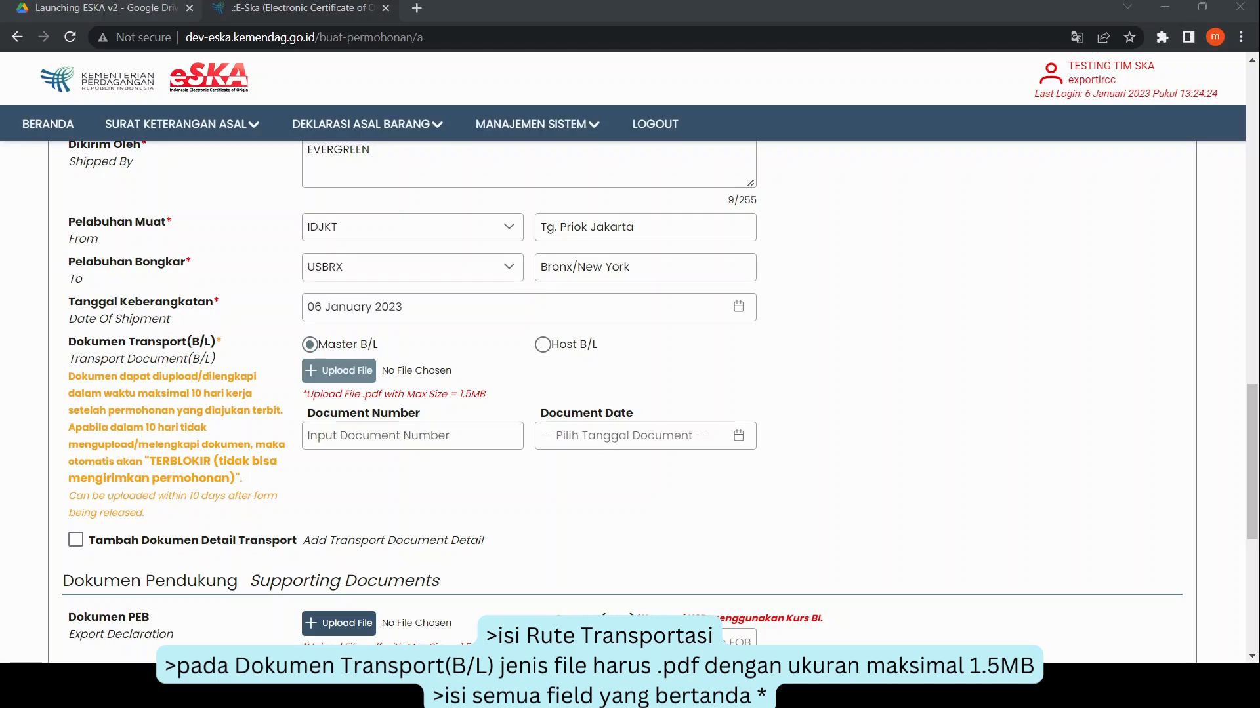
click(451, 440)
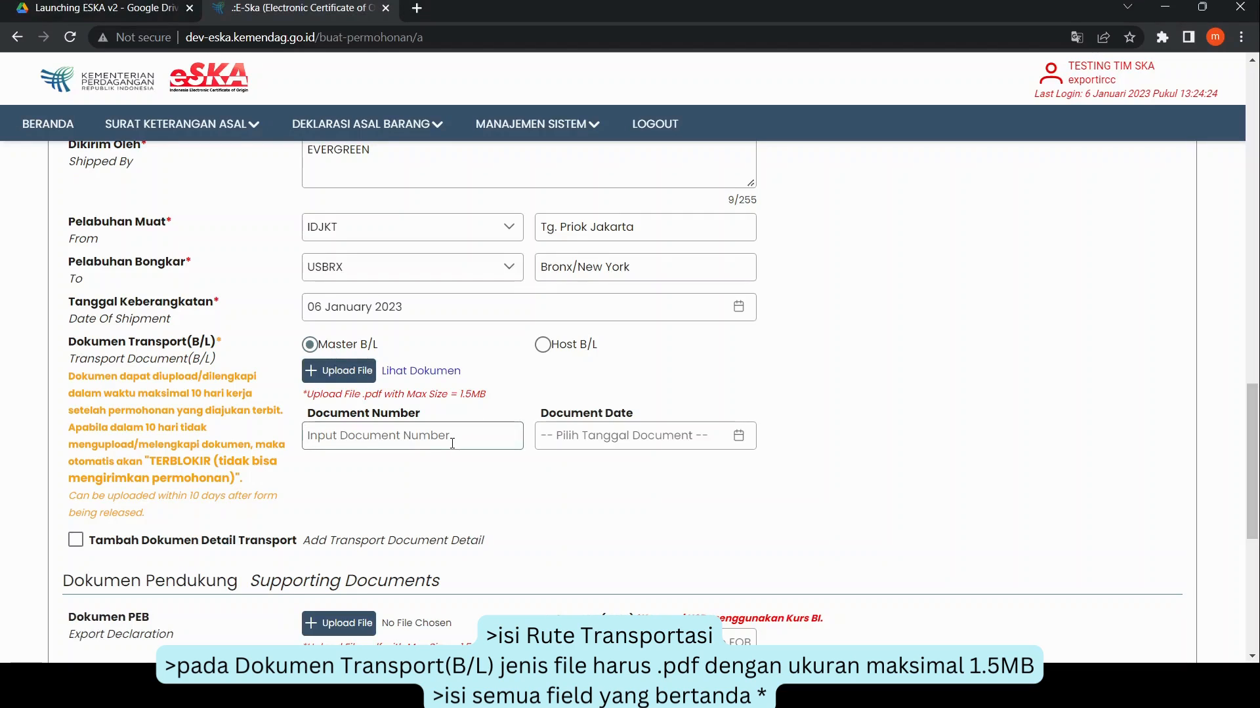
text(DOC123)
click(620, 436)
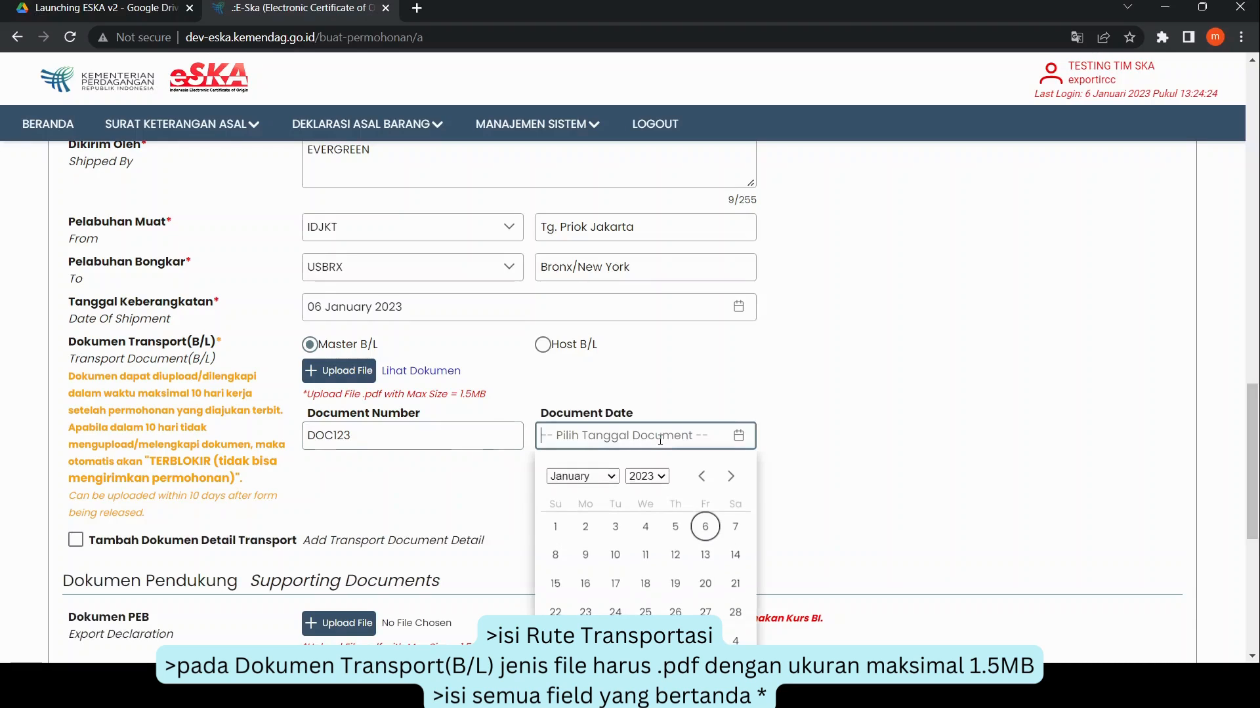
click(704, 527)
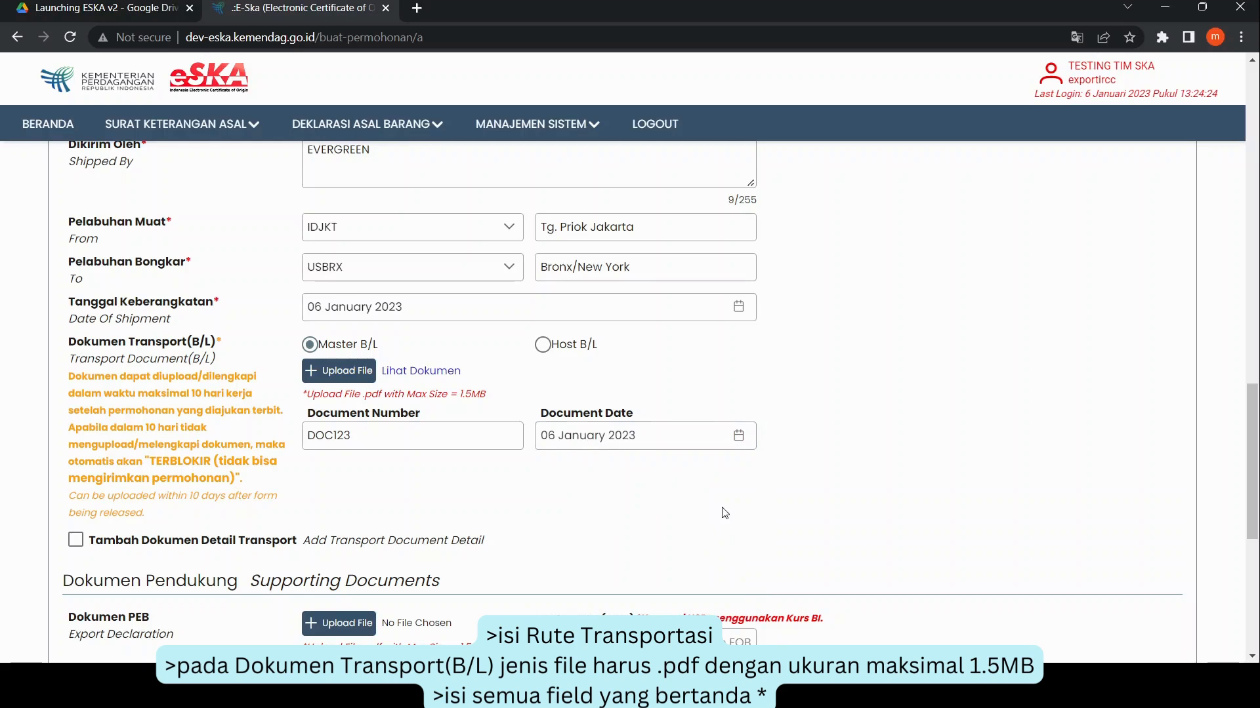
Upload the export declaration (PEB) file and enter FOB value 50000 USD, document number DOC456 and date 06 January 2023
scroll(669, 467, down, 3)
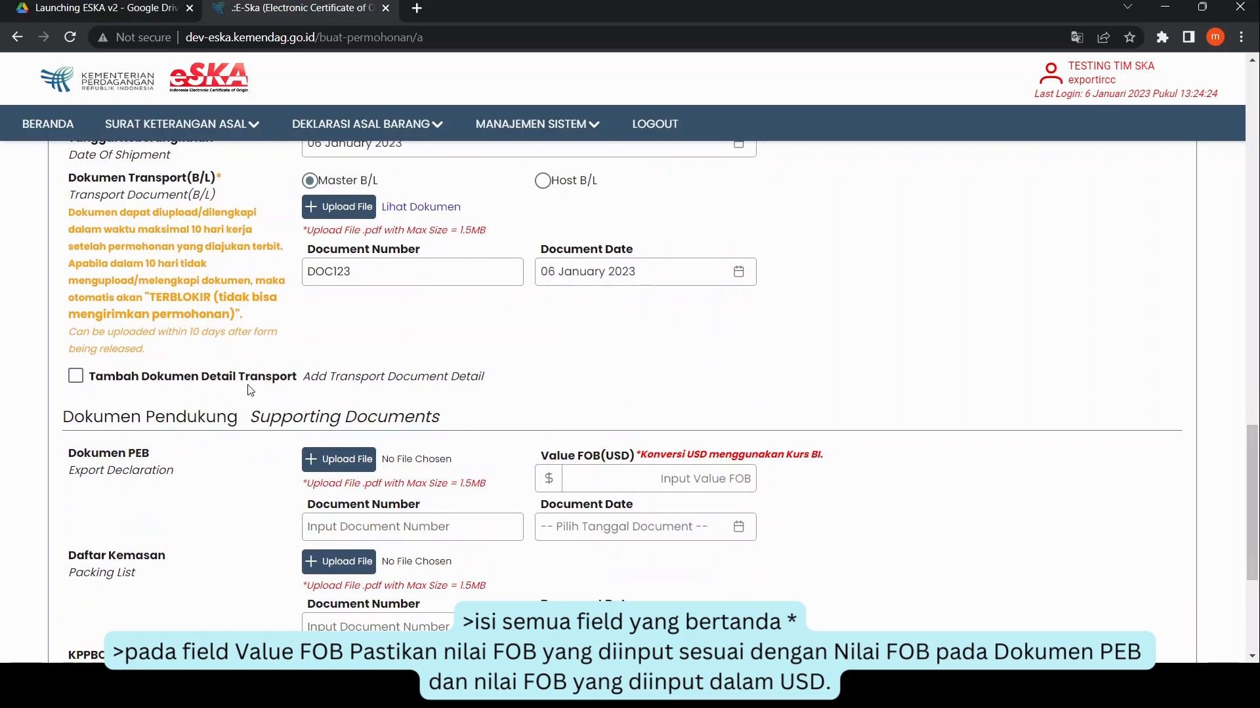
scroll(173, 401, down, 3)
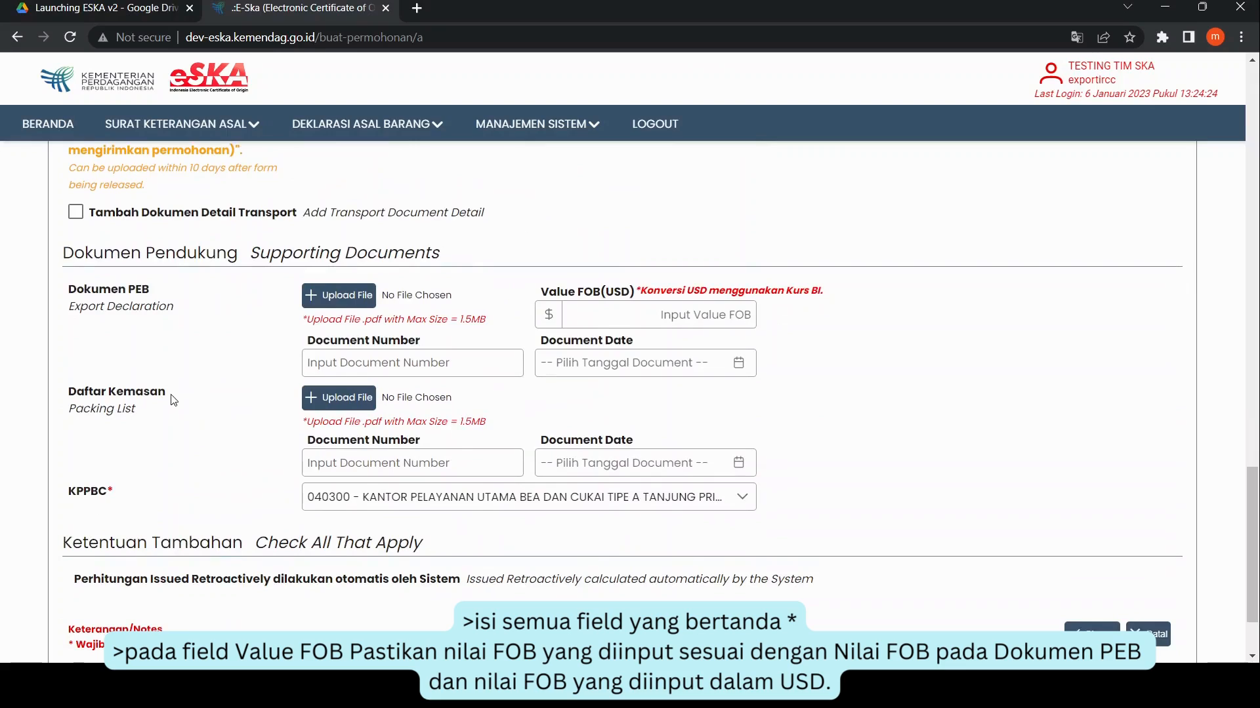
click(337, 297)
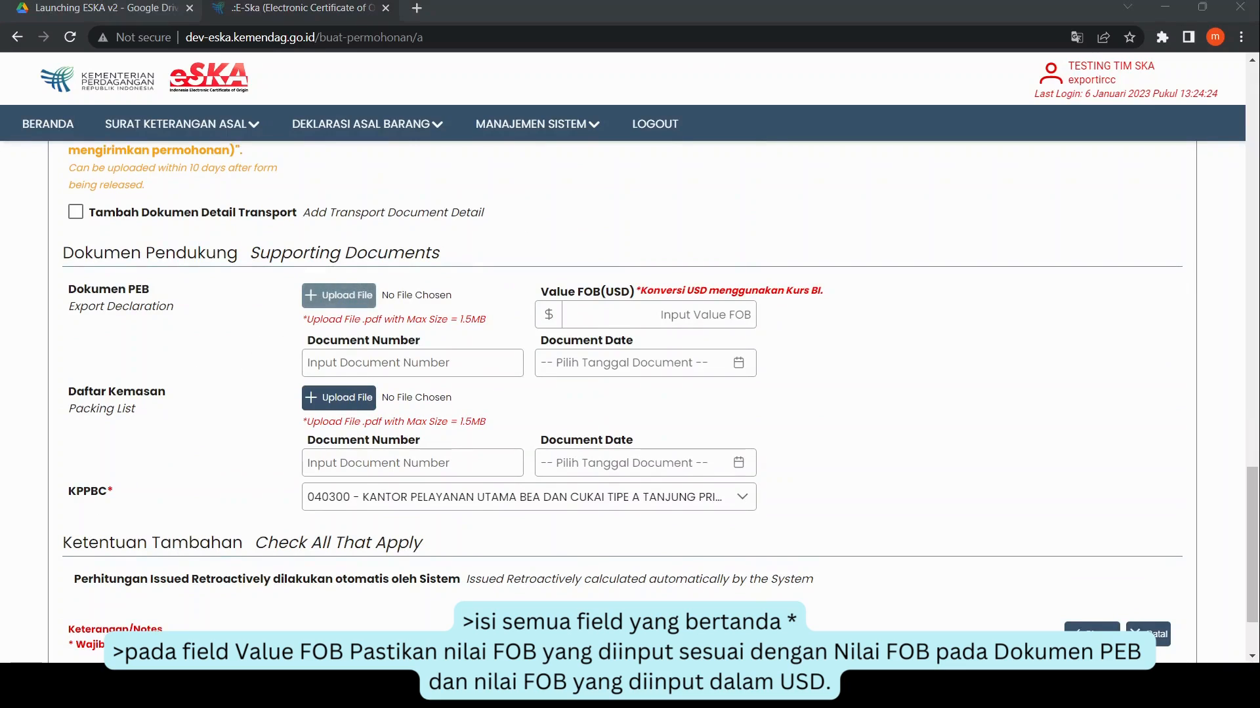
double_click(262, 176)
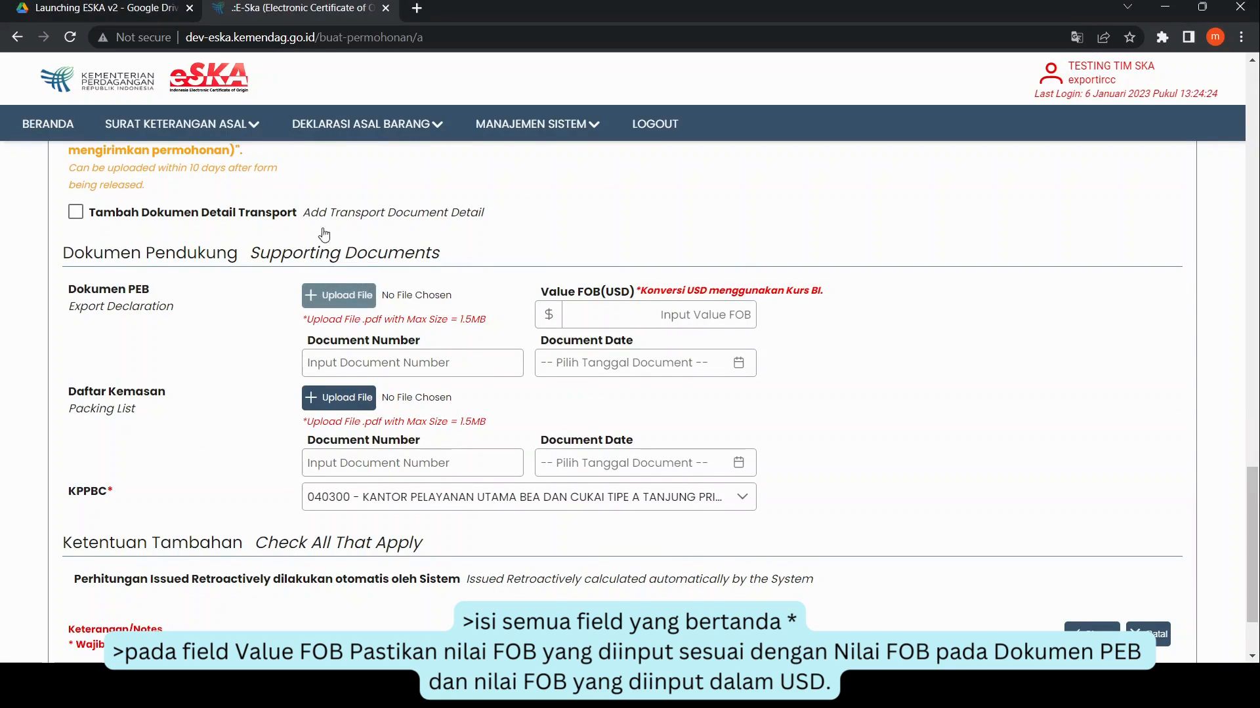
click(679, 321)
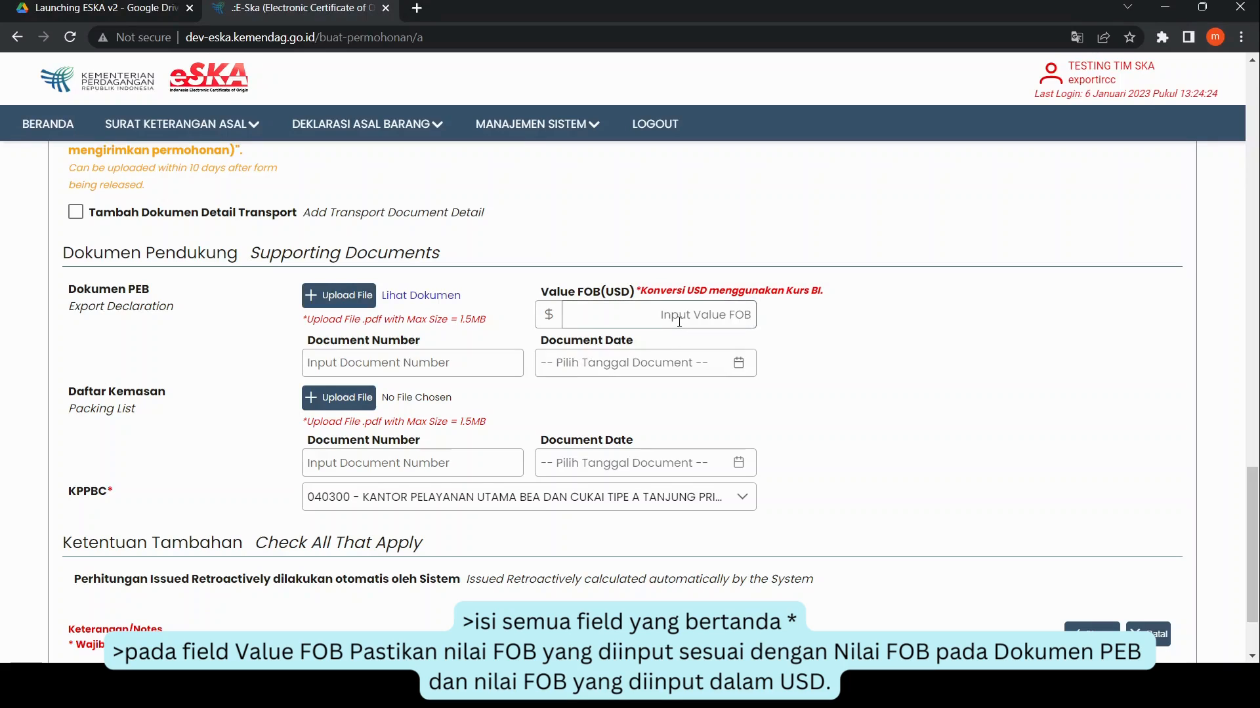
text(50000)
click(493, 367)
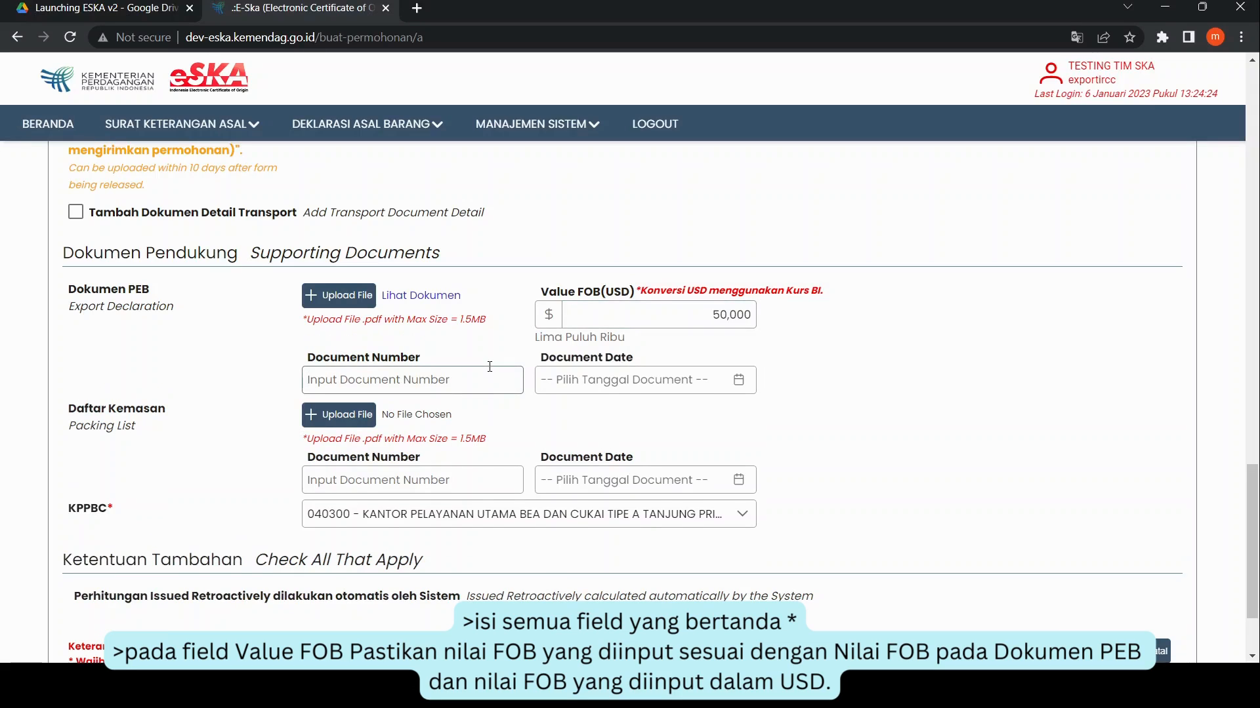
text(DOC456)
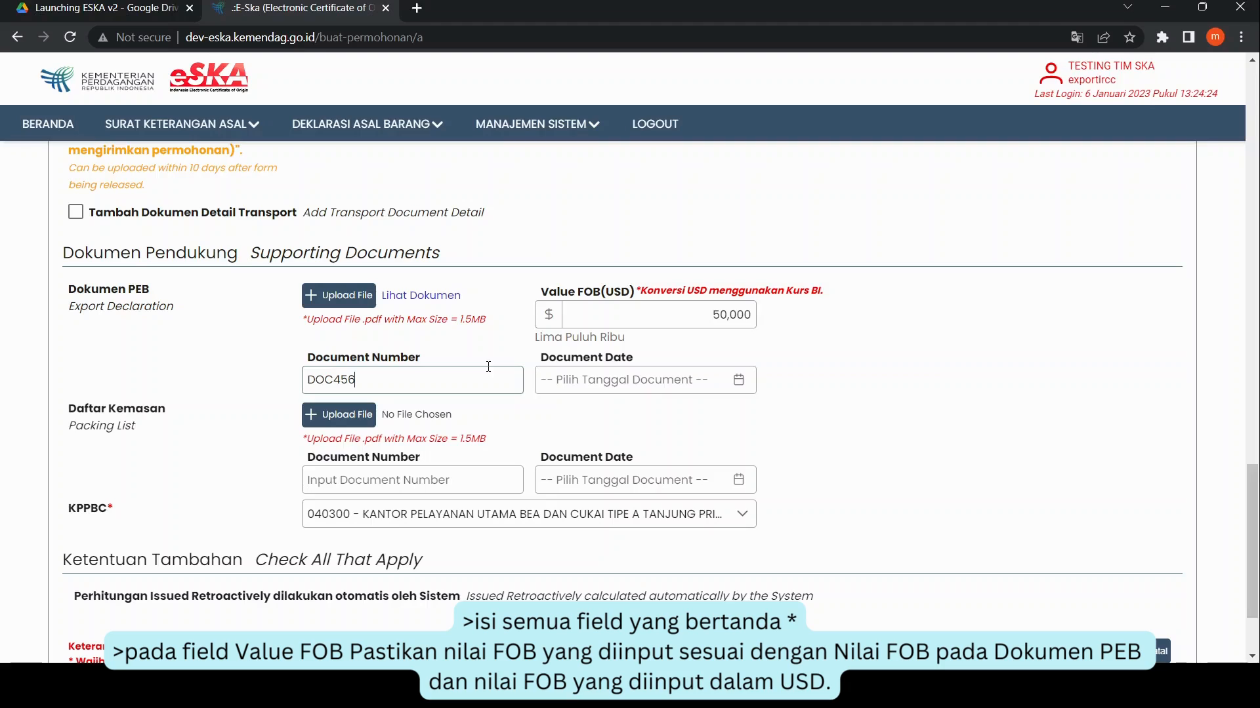
click(656, 379)
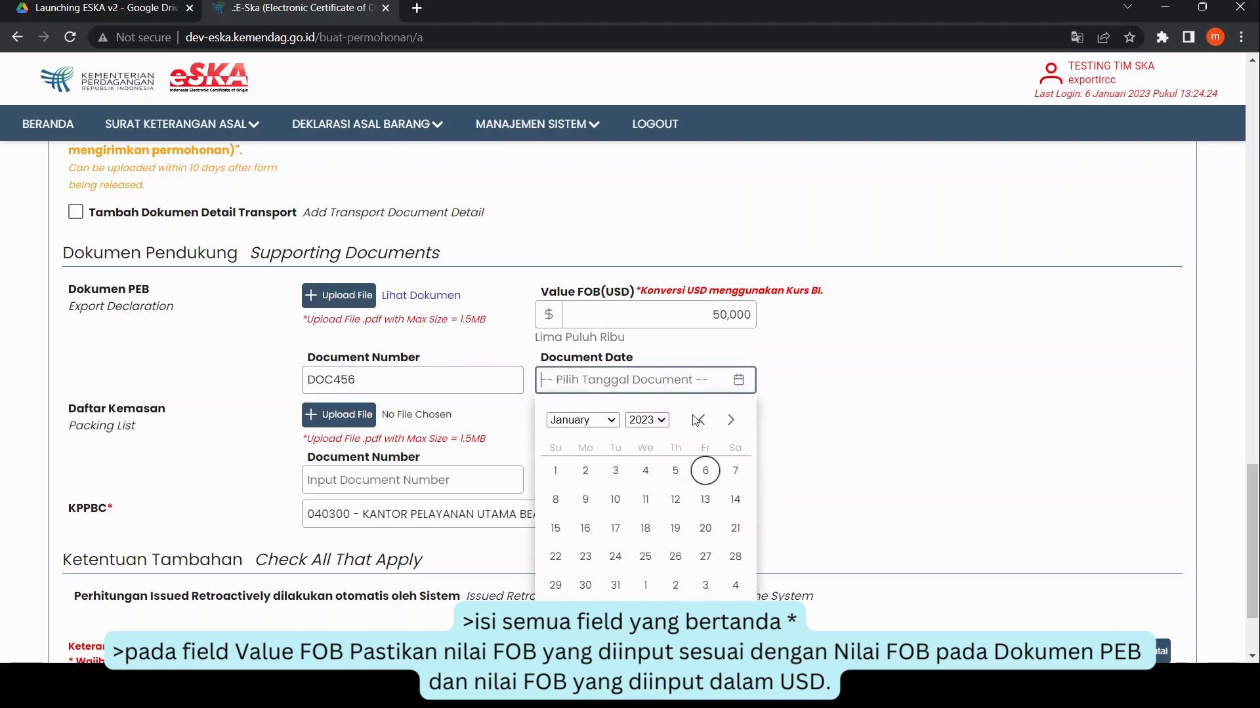
click(706, 474)
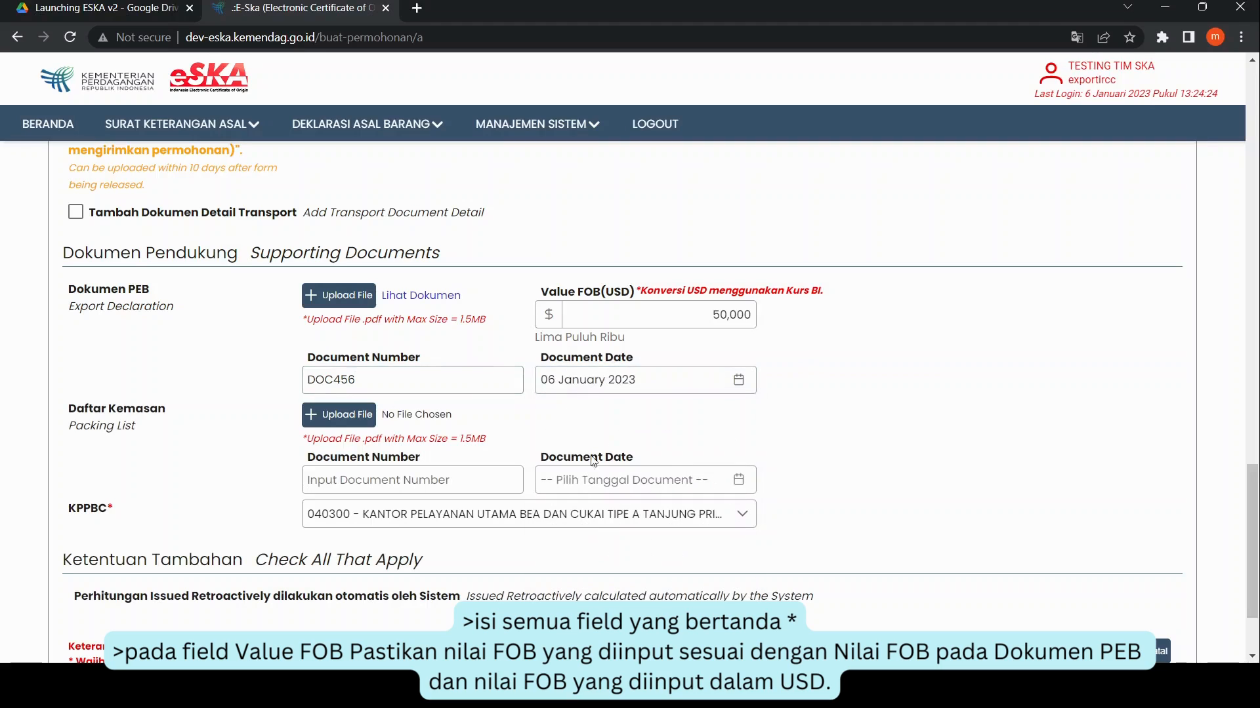
Upload the packing list file and set its document number to DOC789 and its date to 05 January 2023
click(337, 414)
click(459, 479)
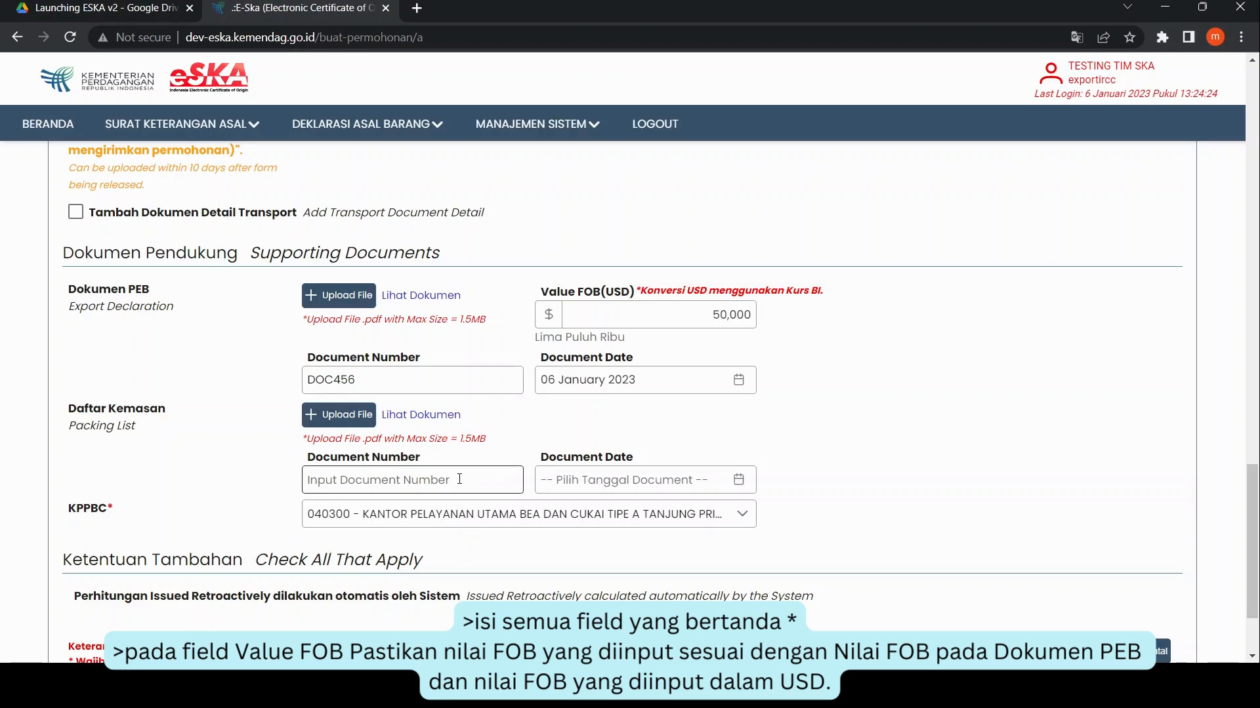
text(DOC789)
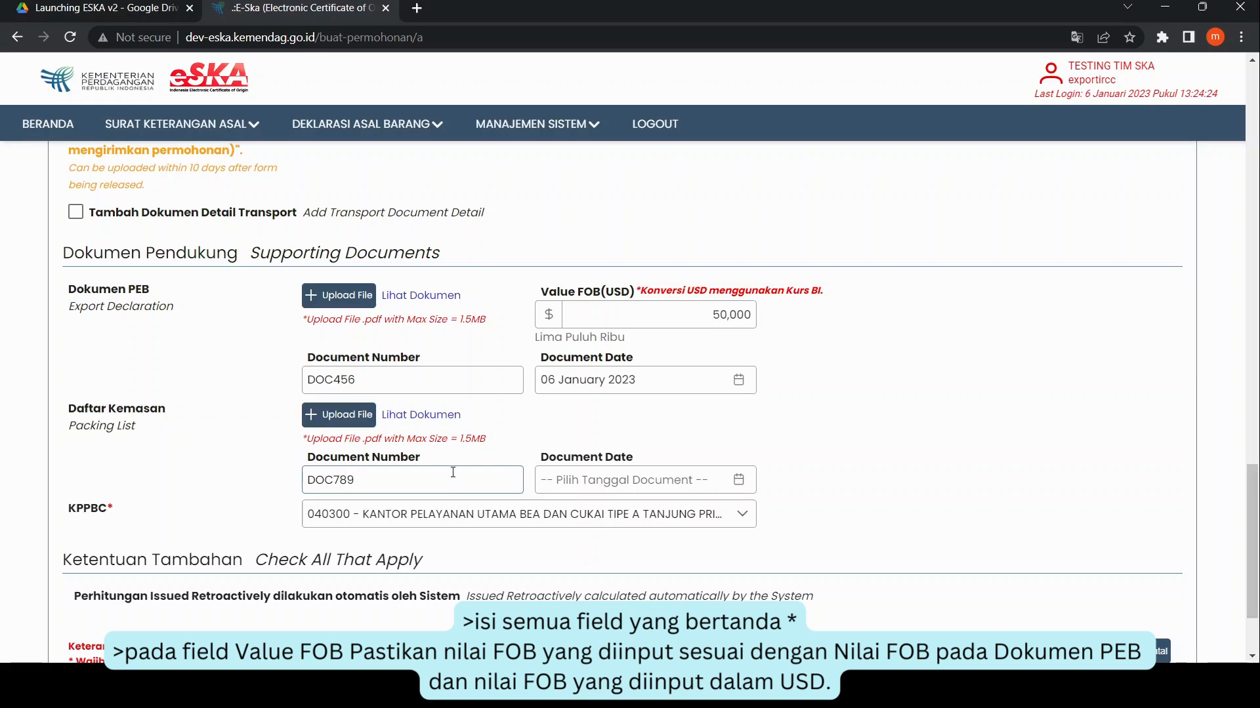
click(630, 479)
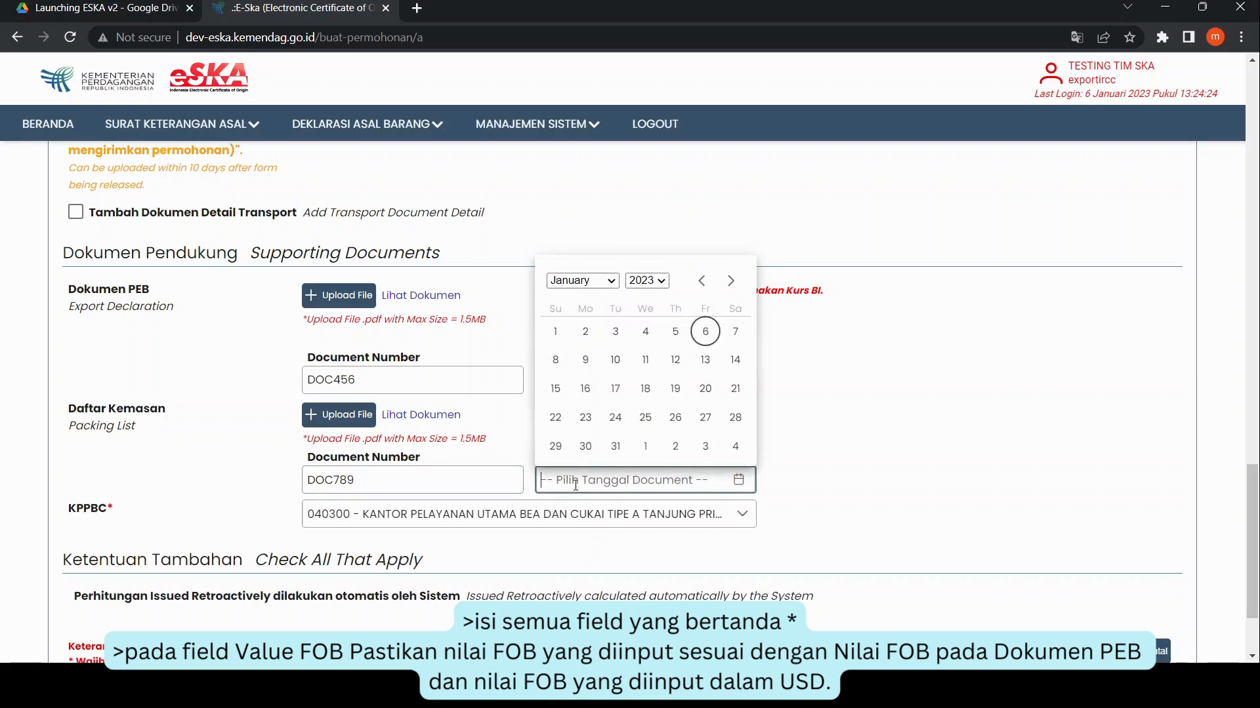
click(680, 334)
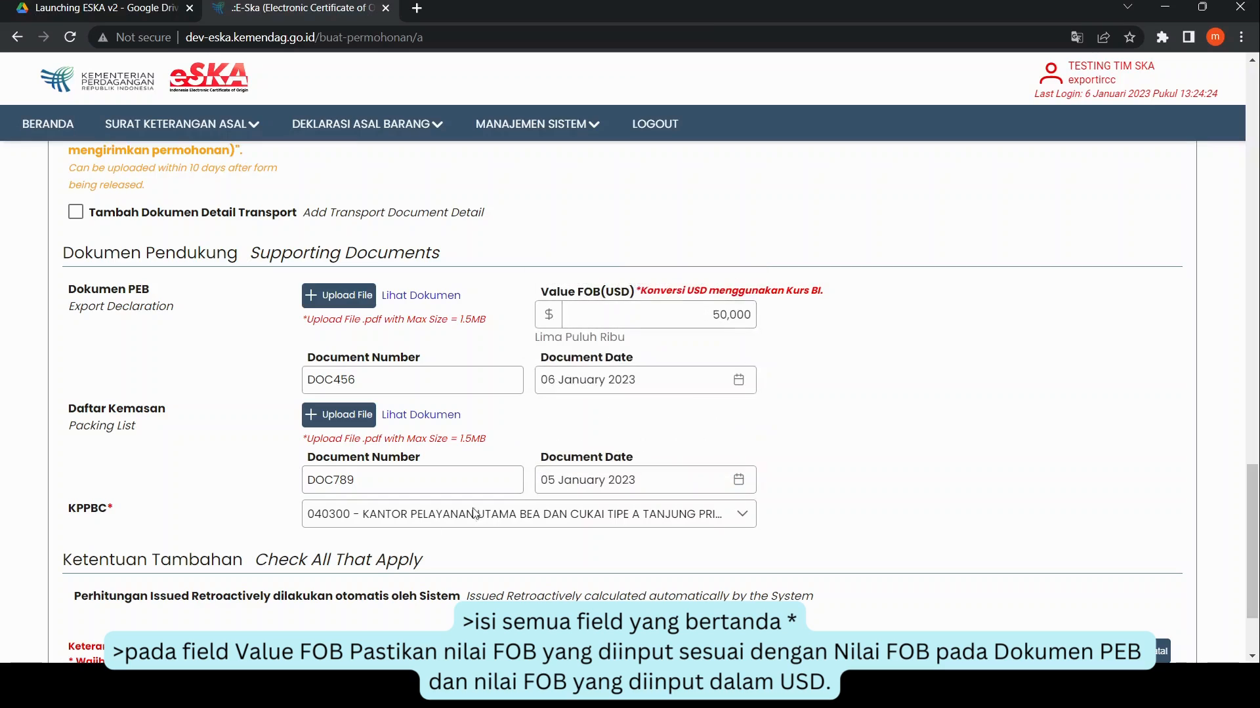
Select 040300, the Tanjung Priok Type A customs office, as KPPBC and save the application header
click(394, 518)
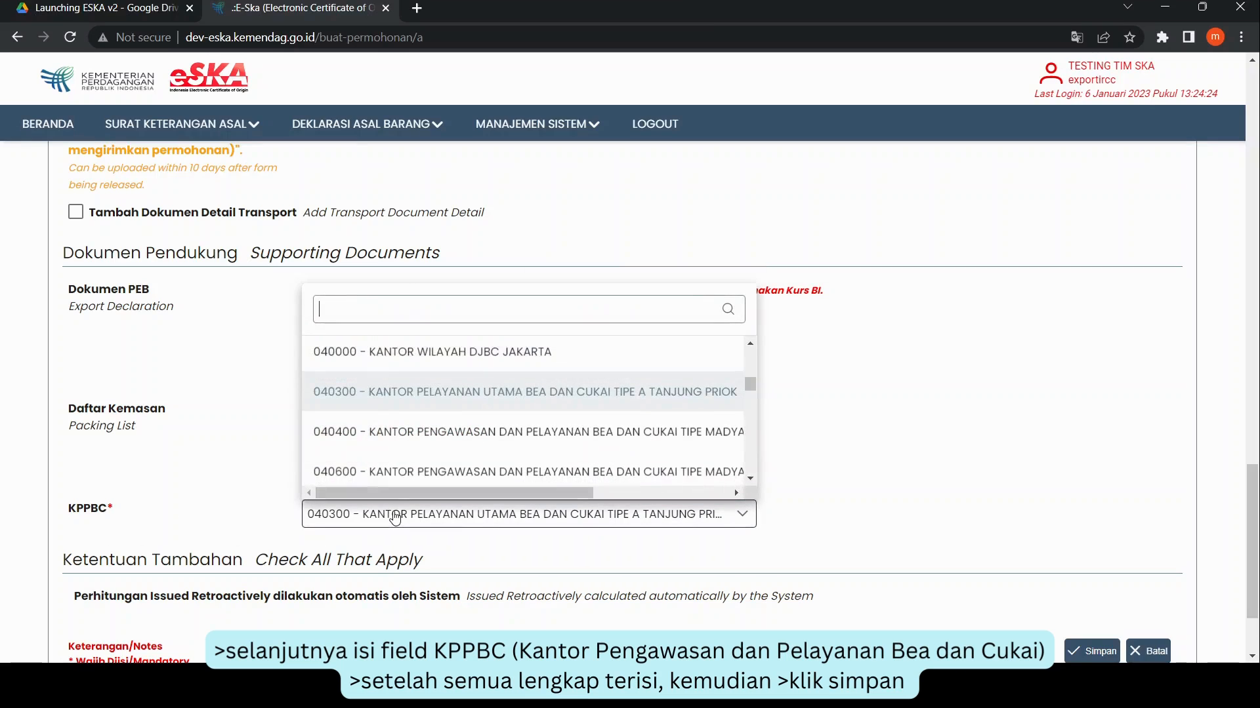
click(459, 394)
scroll(925, 425, down, 2)
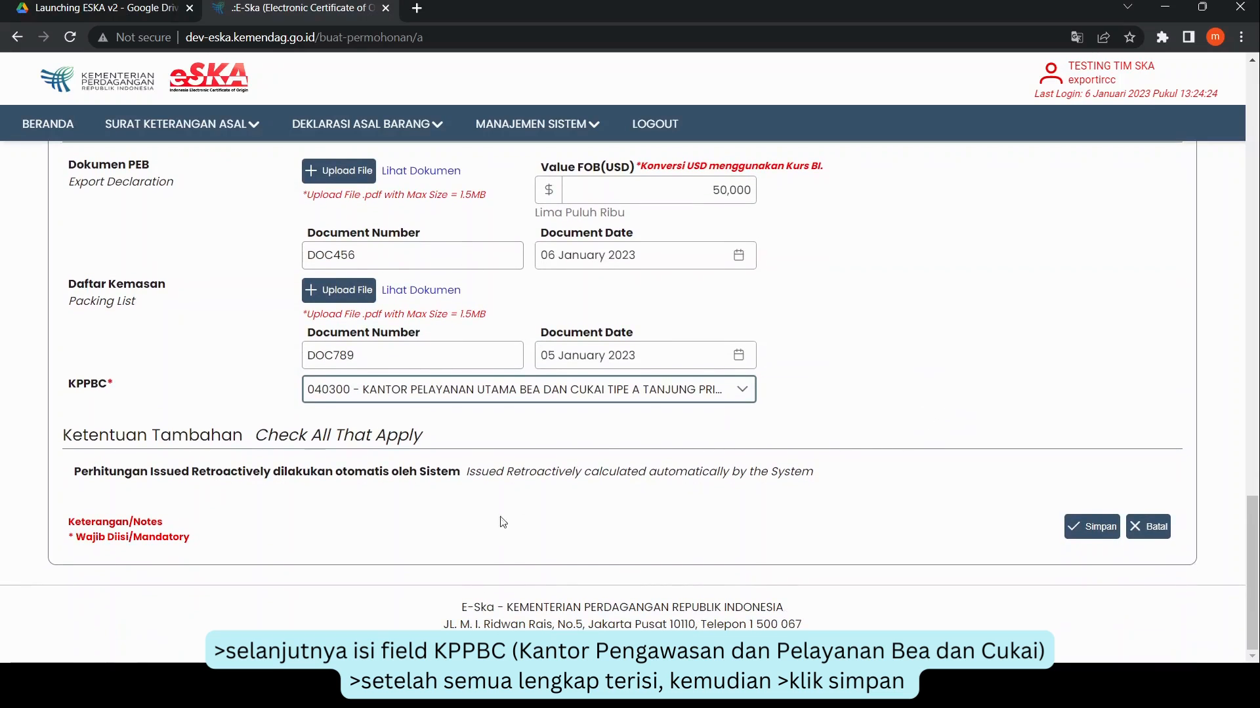
click(1071, 535)
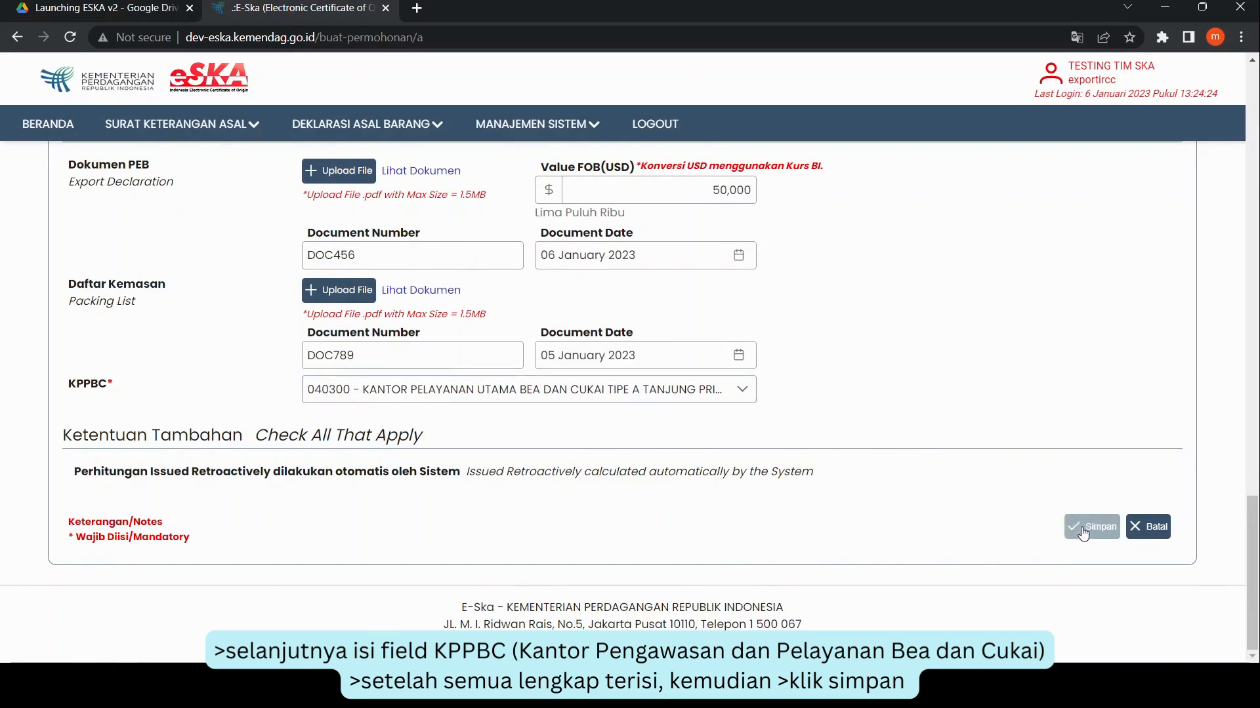
drag(530, 344, 691, 343)
click(633, 385)
click(719, 416)
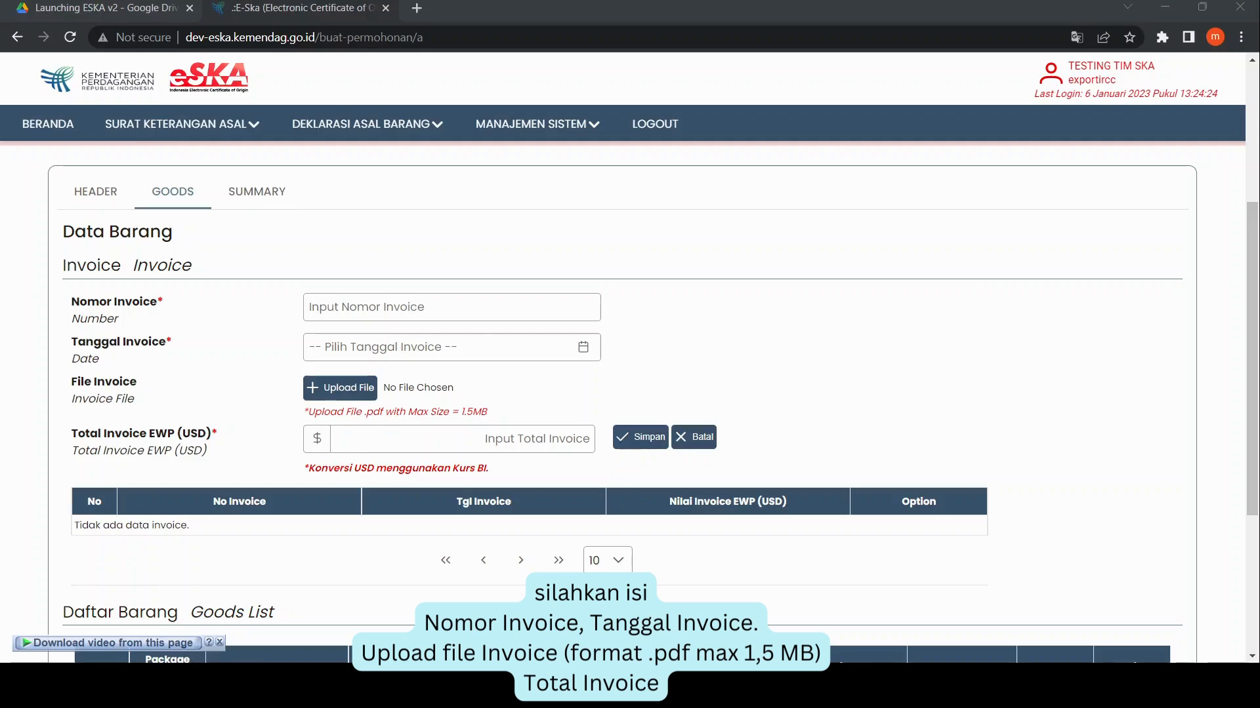
Save a new invoice with number INV/123/BCE, date 06 January 2023, an uploaded invoice file and a total of 50000 USD
click(377, 309)
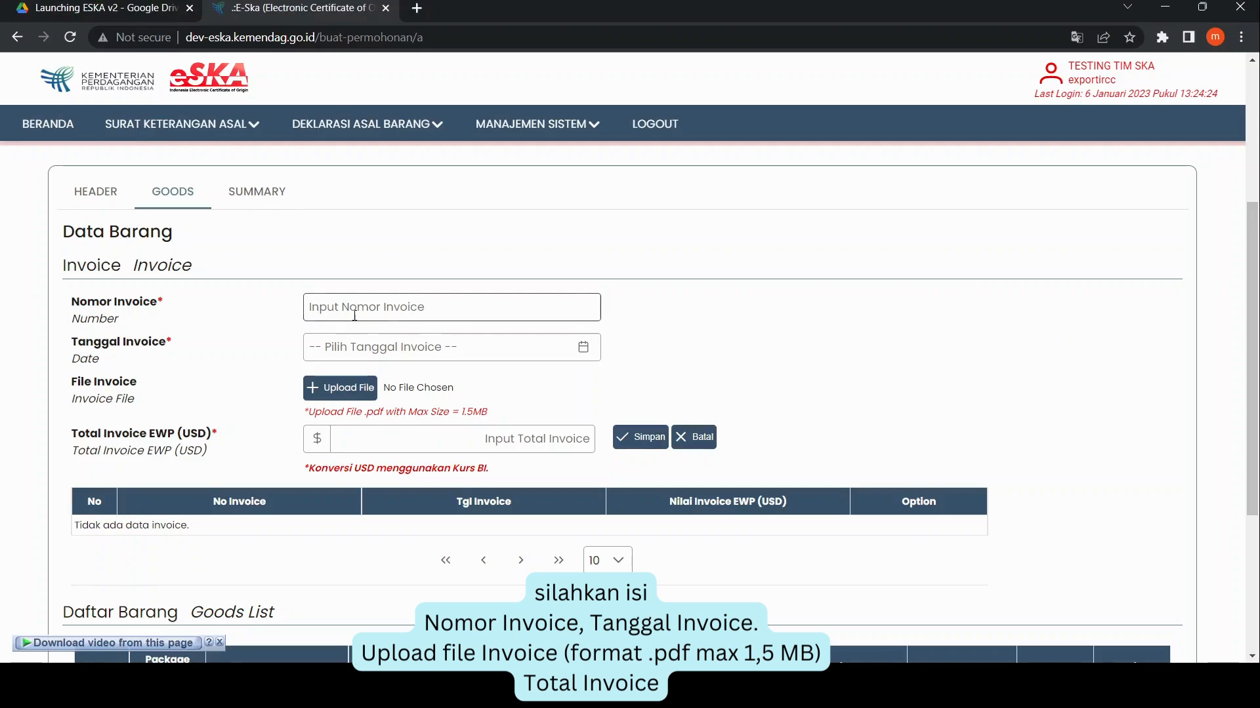
text(INV/123/BCE)
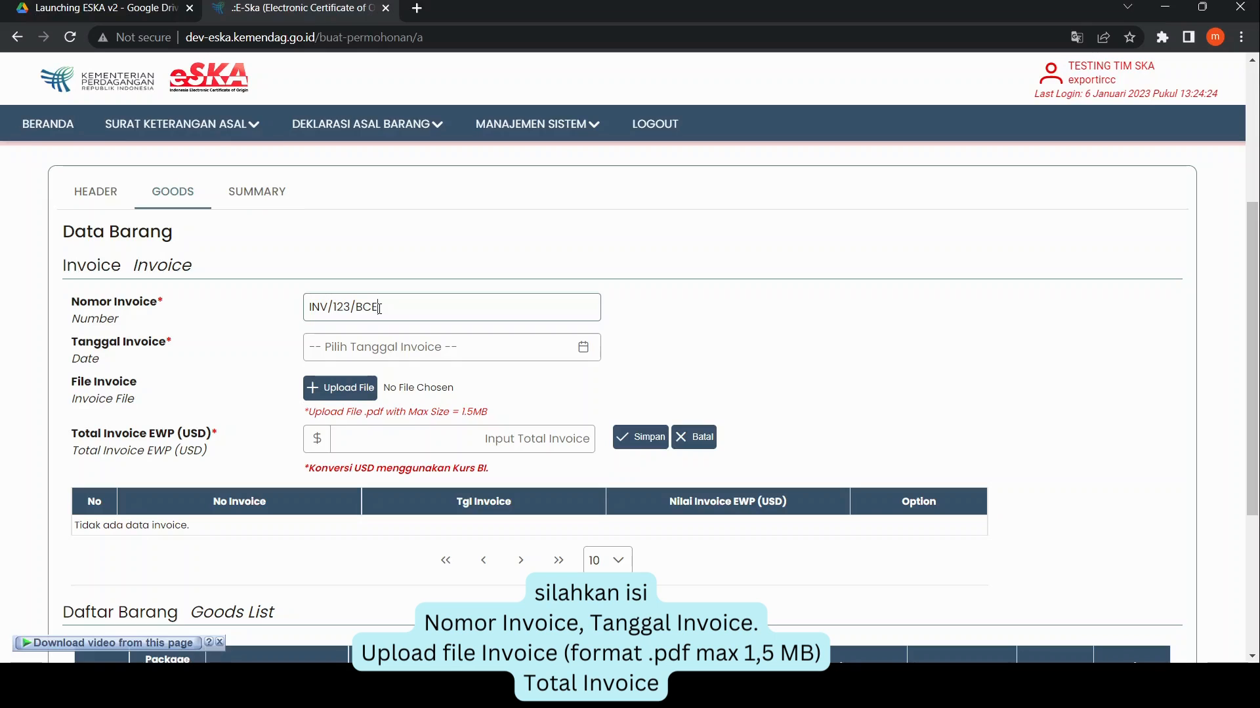
click(380, 353)
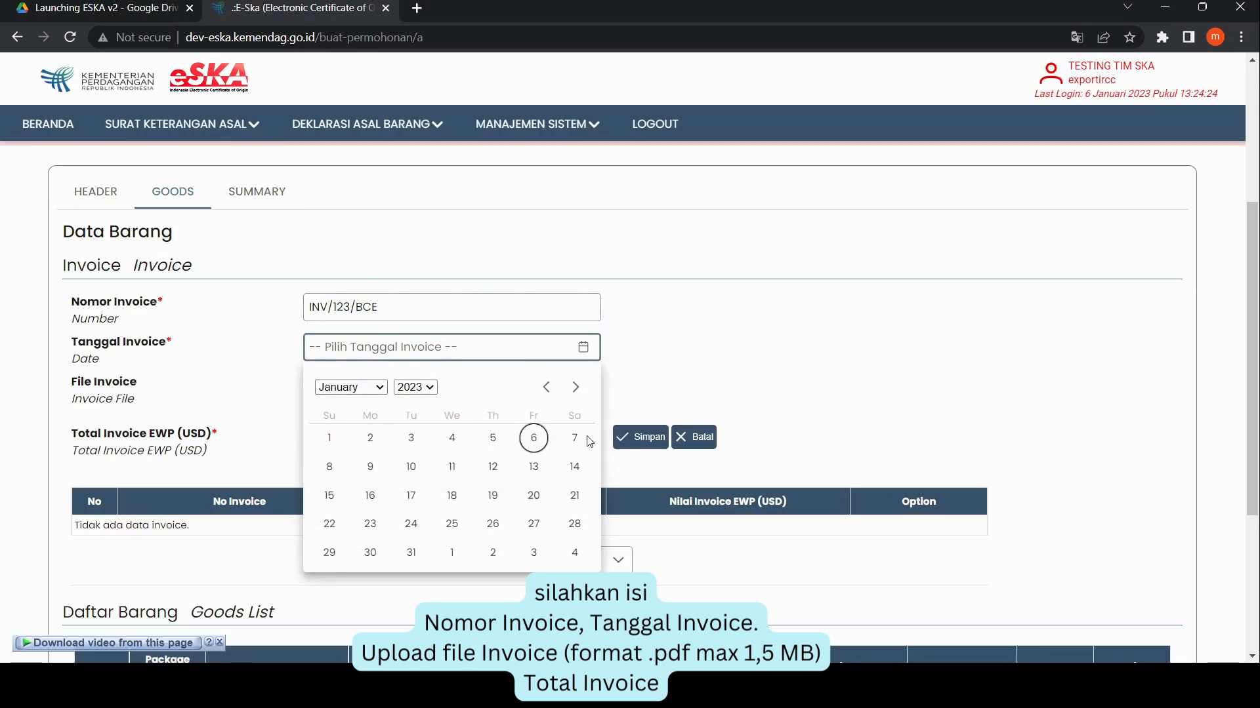
click(533, 439)
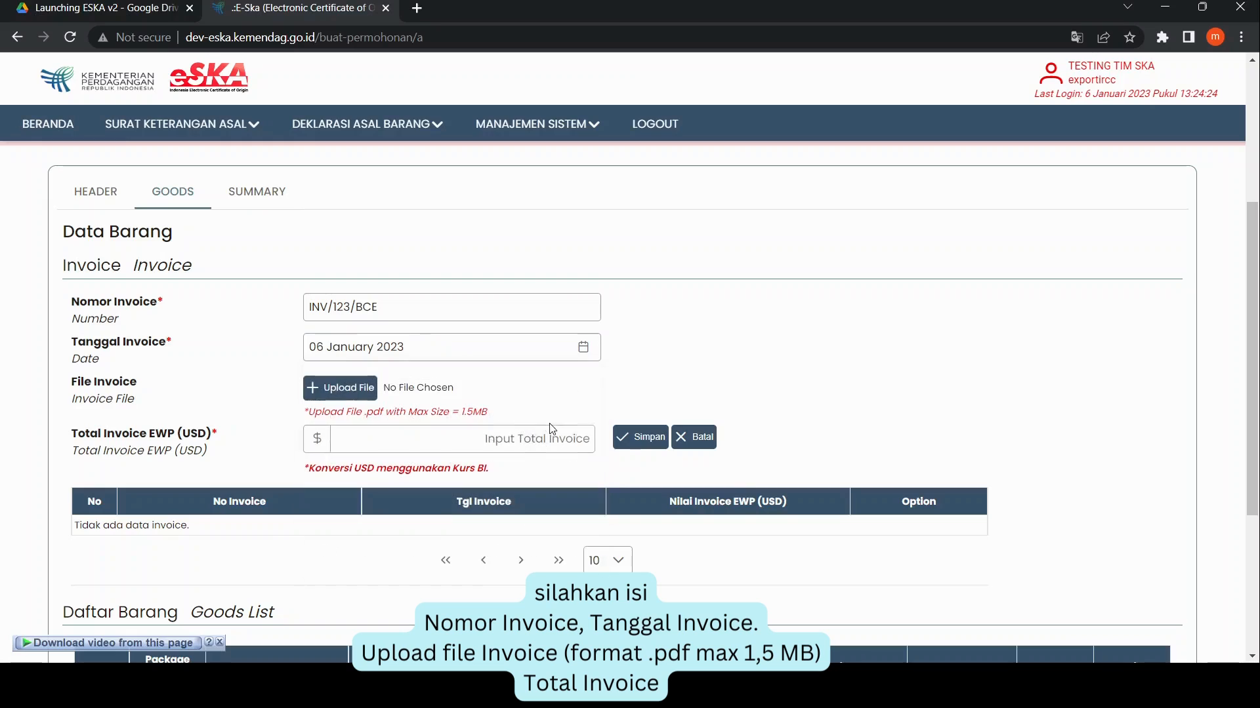
click(354, 388)
click(469, 433)
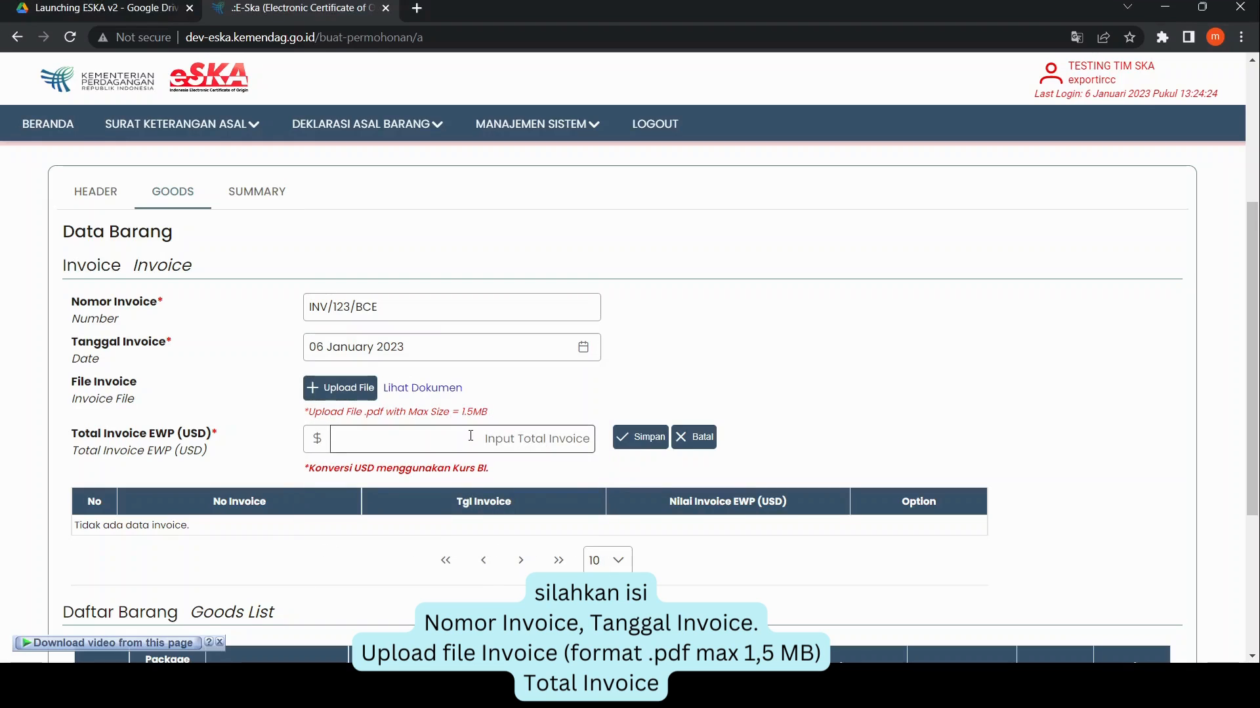
text(50000)
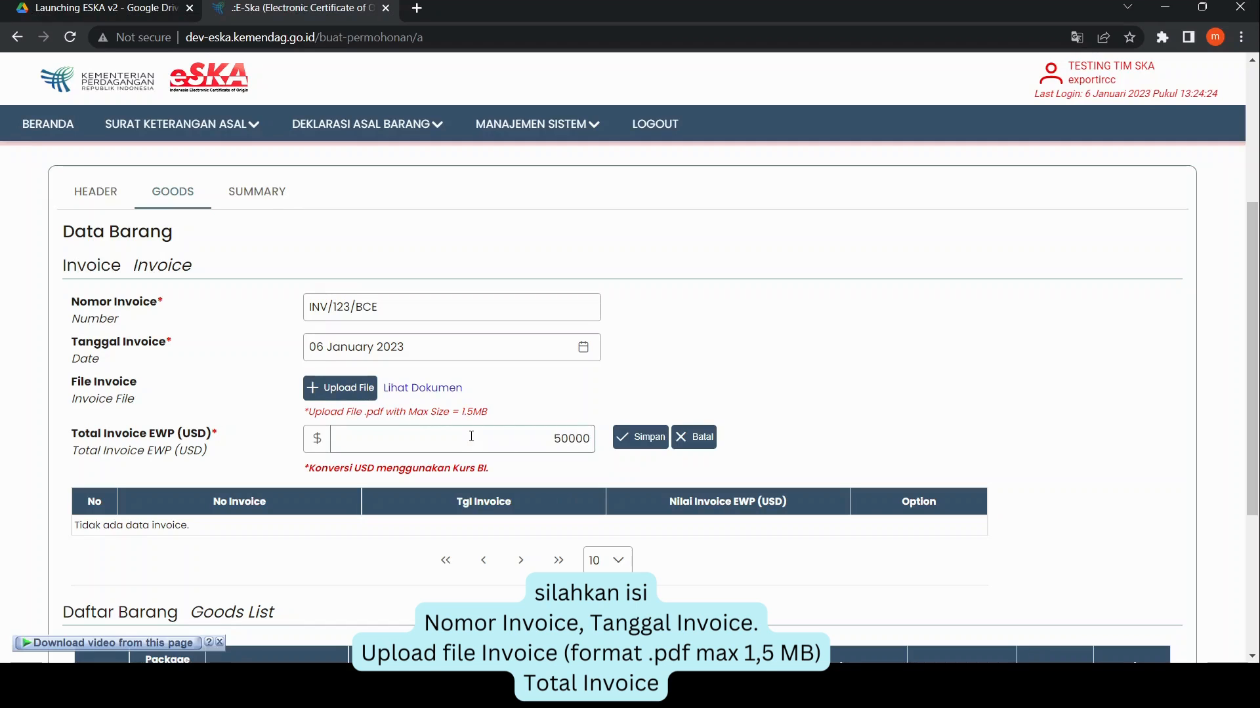
click(639, 438)
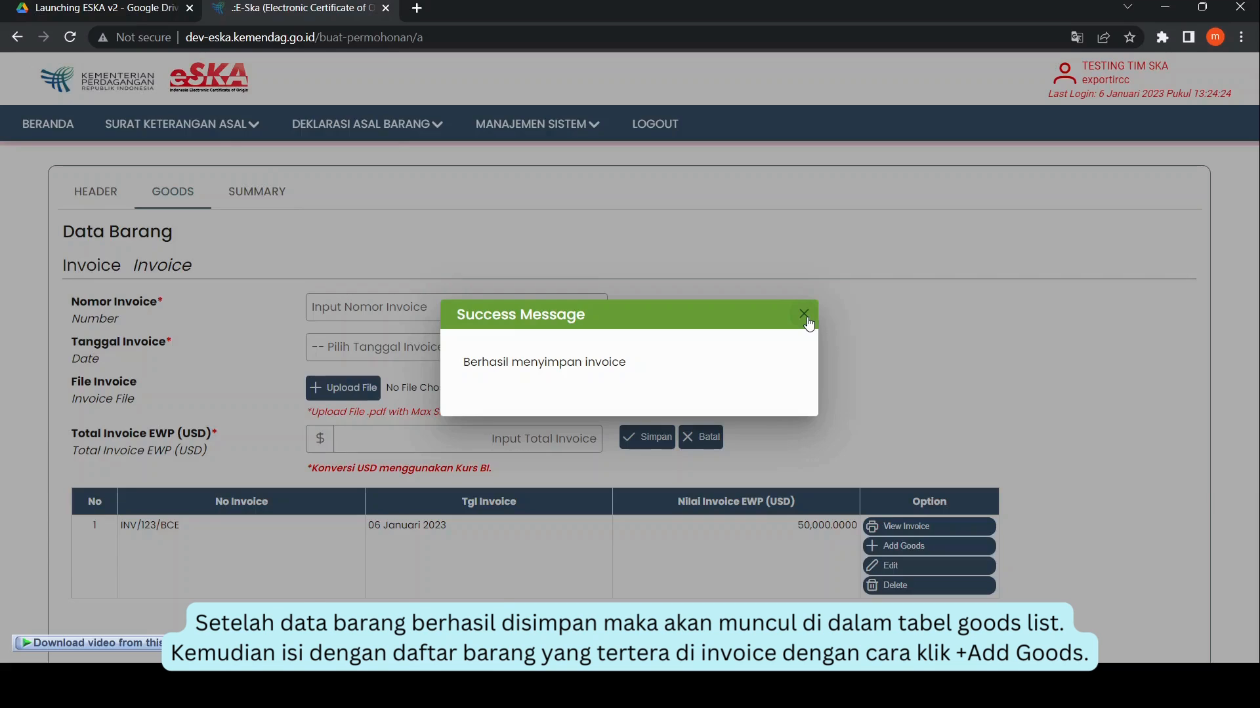
click(806, 318)
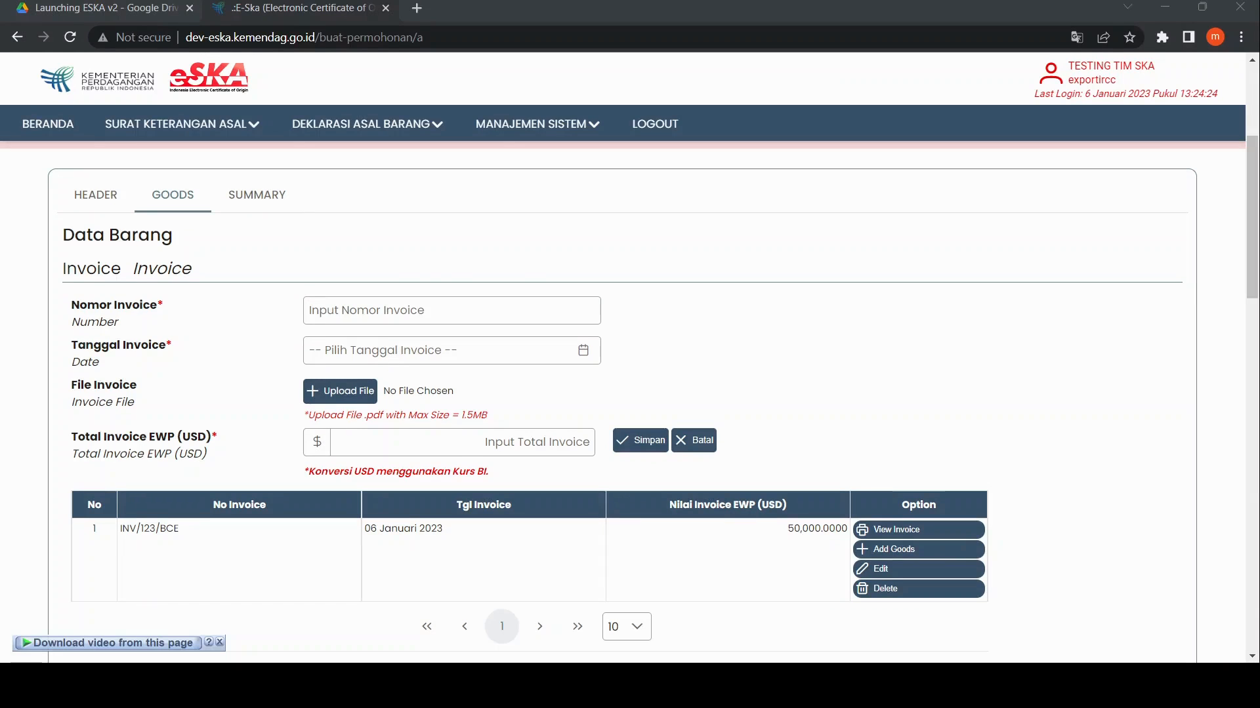
Start adding goods to the saved invoice and choose INV/123/BCE as the invoice for the item
click(912, 553)
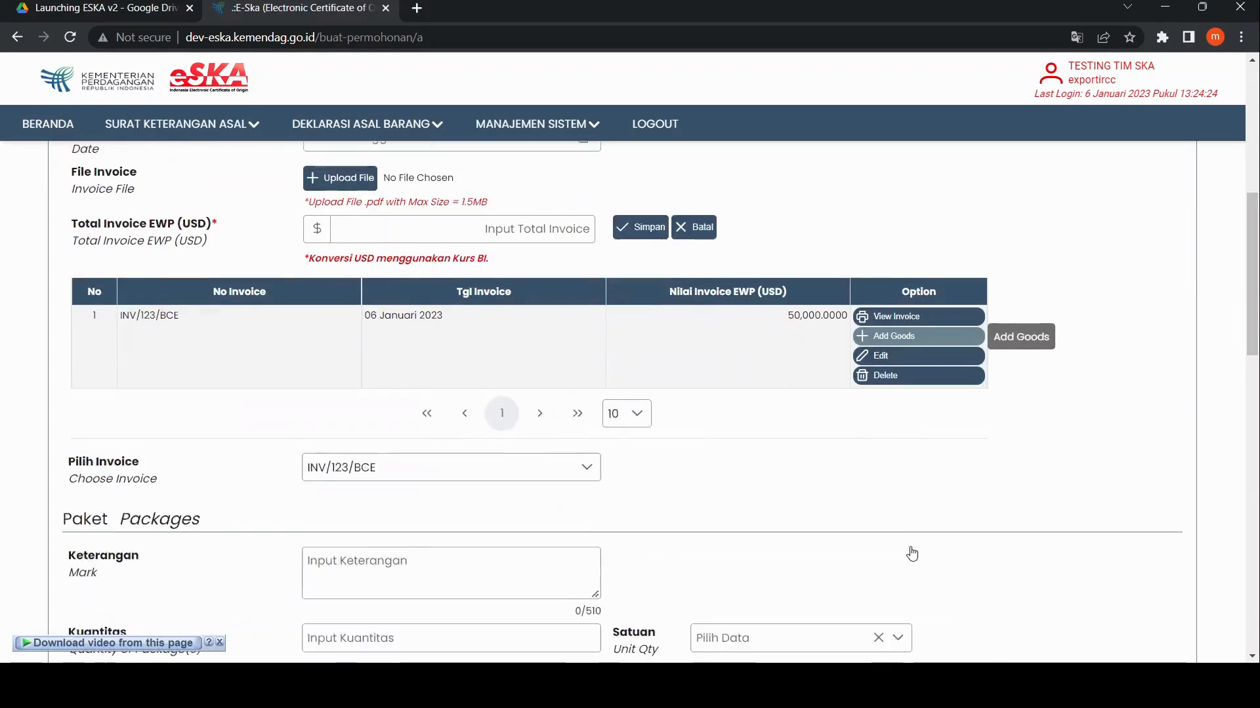
click(555, 271)
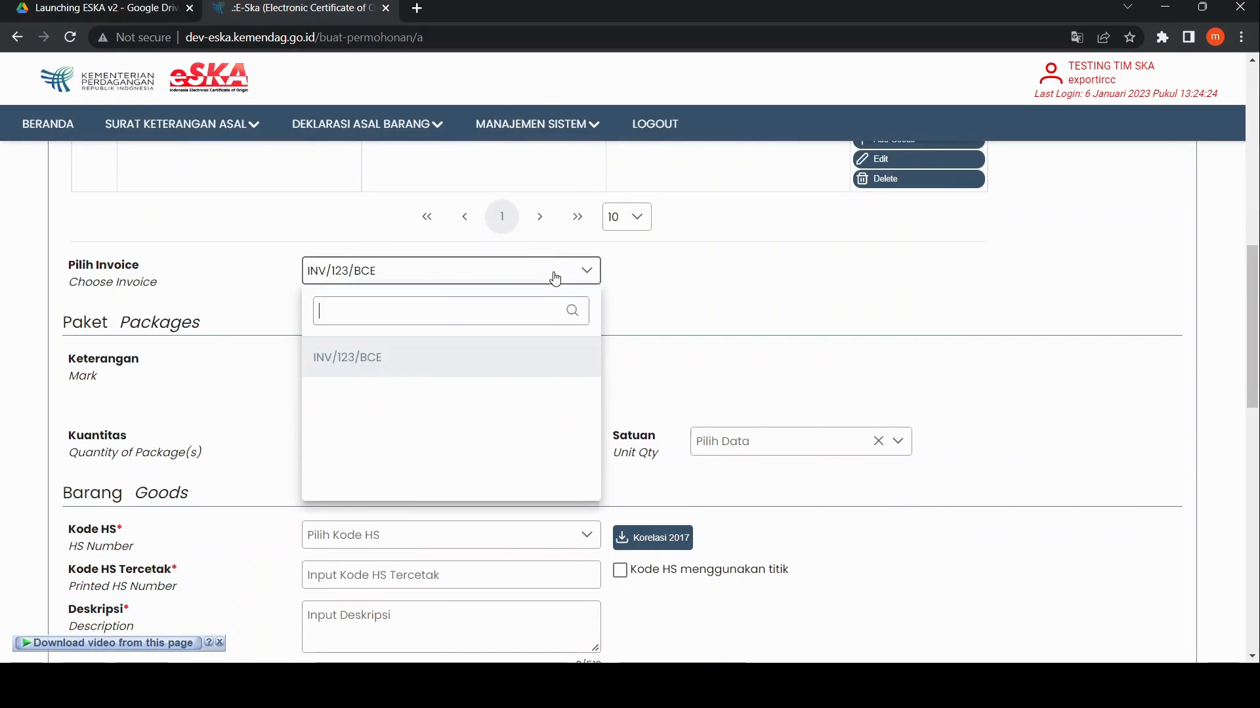
click(432, 359)
Select HS number 01012100 (Pure-bred breeding animals) for the goods item
scroll(563, 324, down, 3)
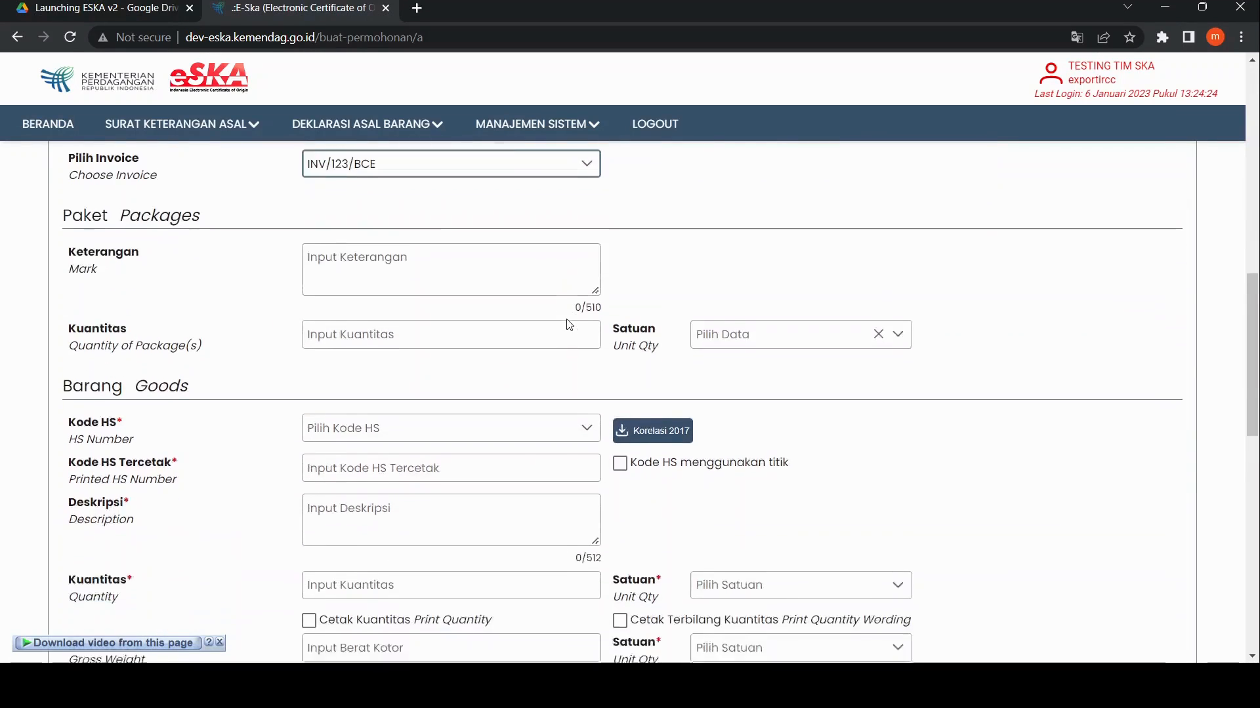
click(517, 379)
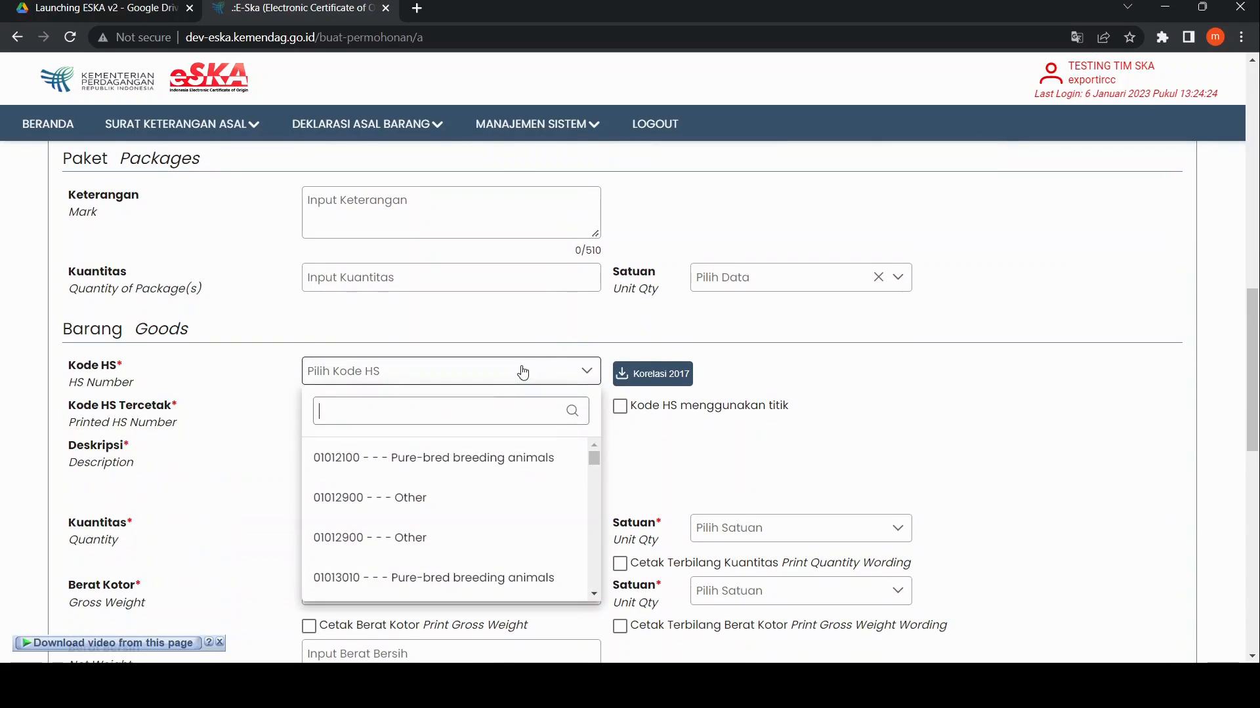
click(365, 466)
Change the goods item's HS number to 01012900 (Other)
scroll(459, 446, down, 1)
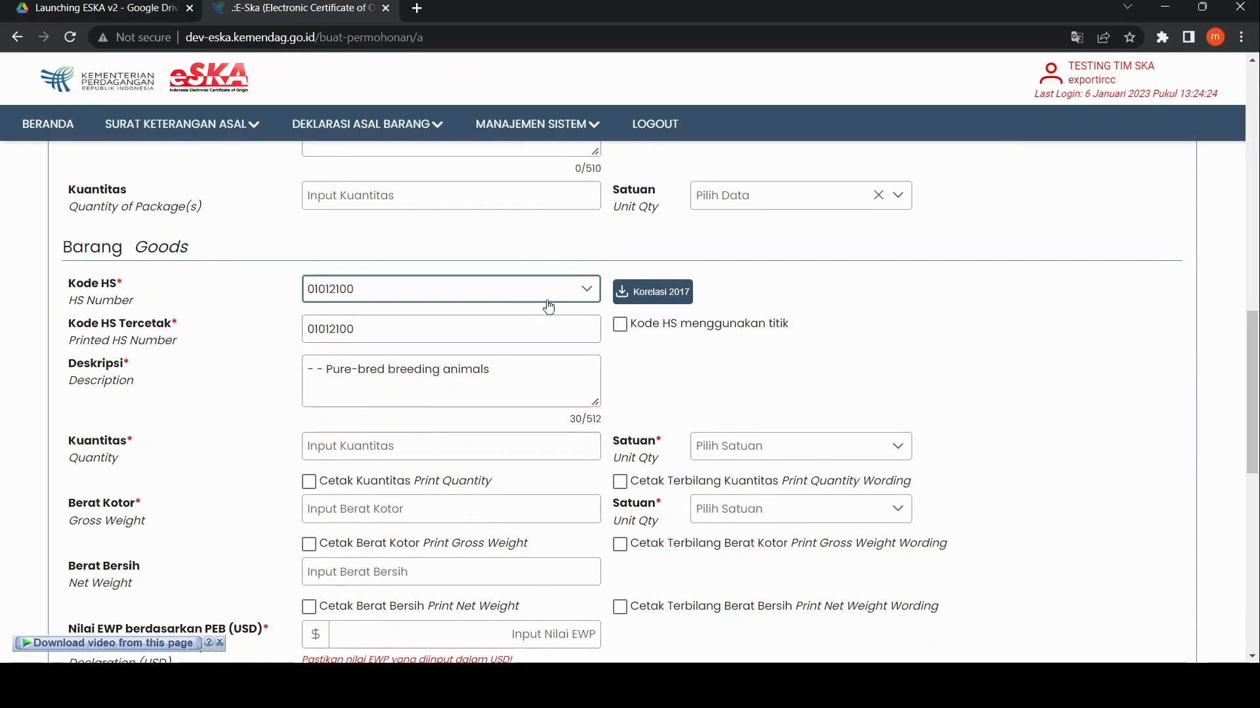
click(549, 307)
click(453, 413)
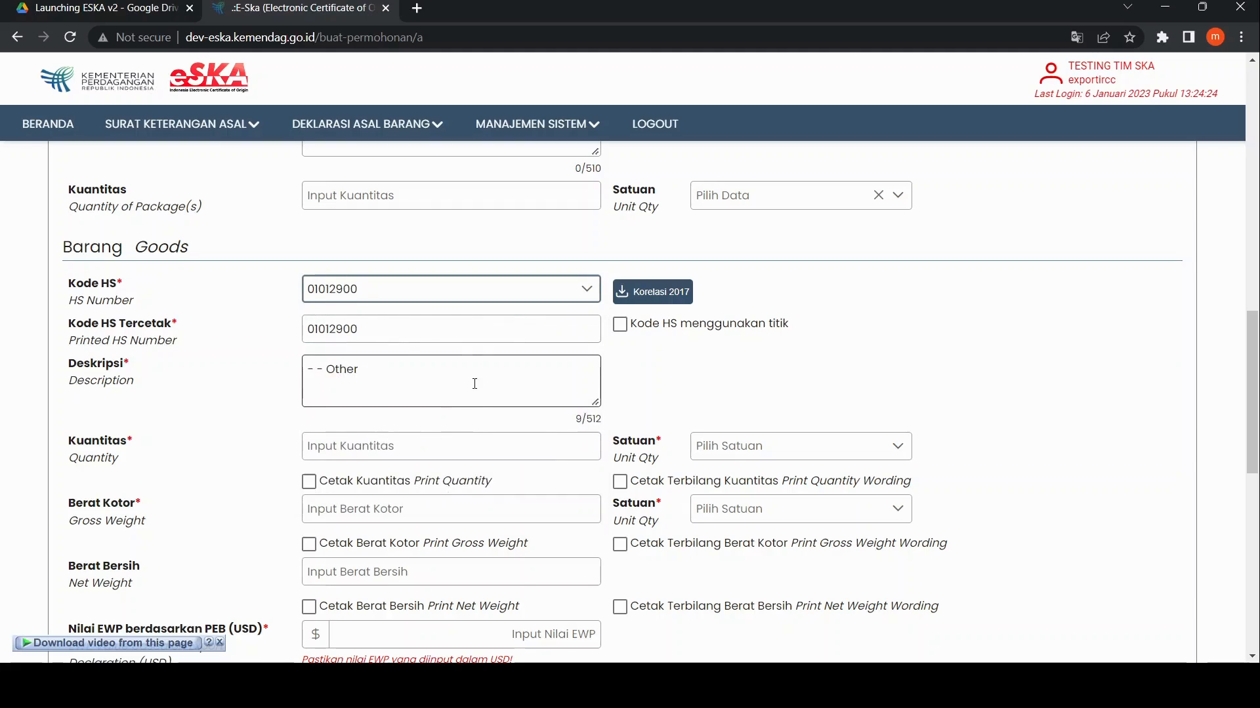
Set the goods quantity to 200 with the unit BX - box, leaving the dotted HS code format off
click(621, 327)
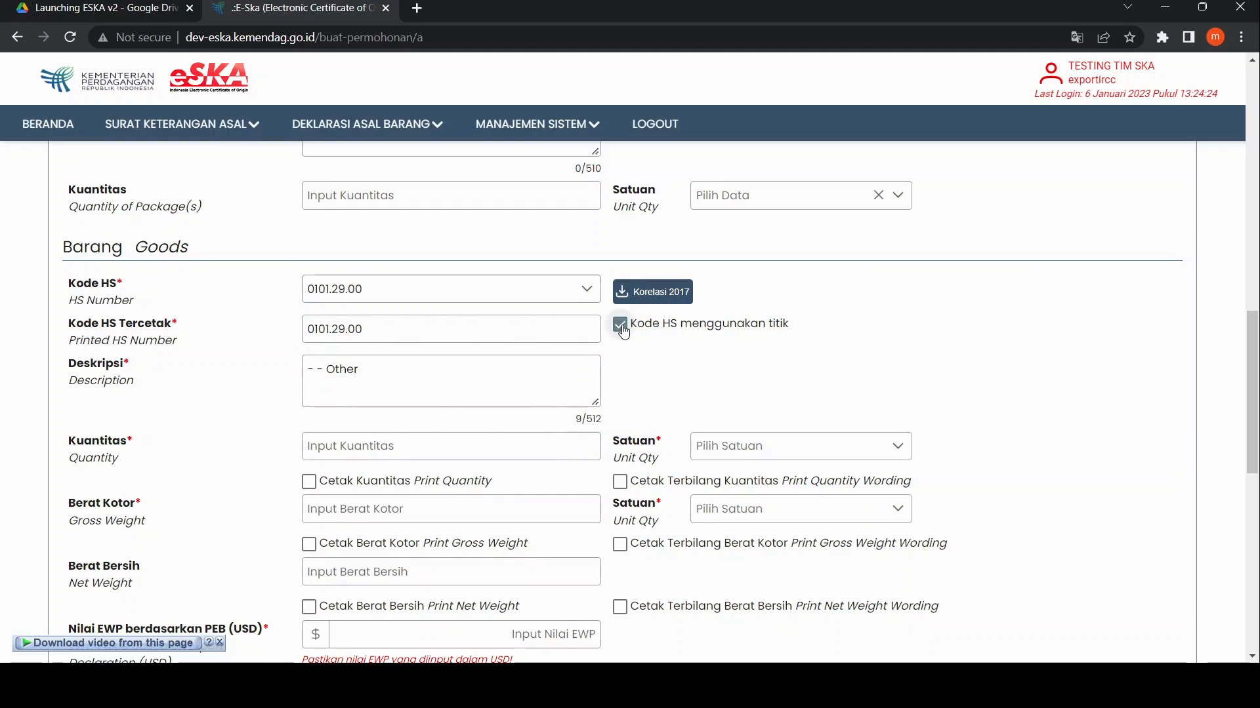
click(621, 326)
scroll(564, 354, down, 1)
click(506, 368)
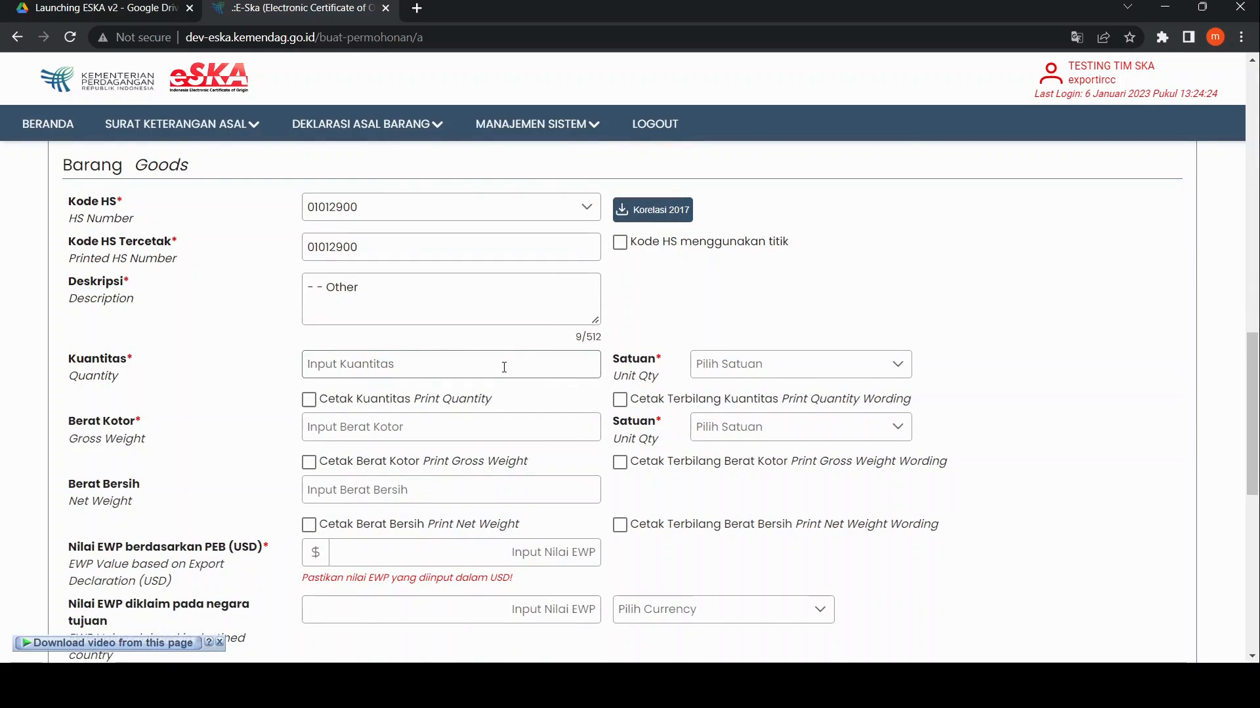
text(200)
click(825, 373)
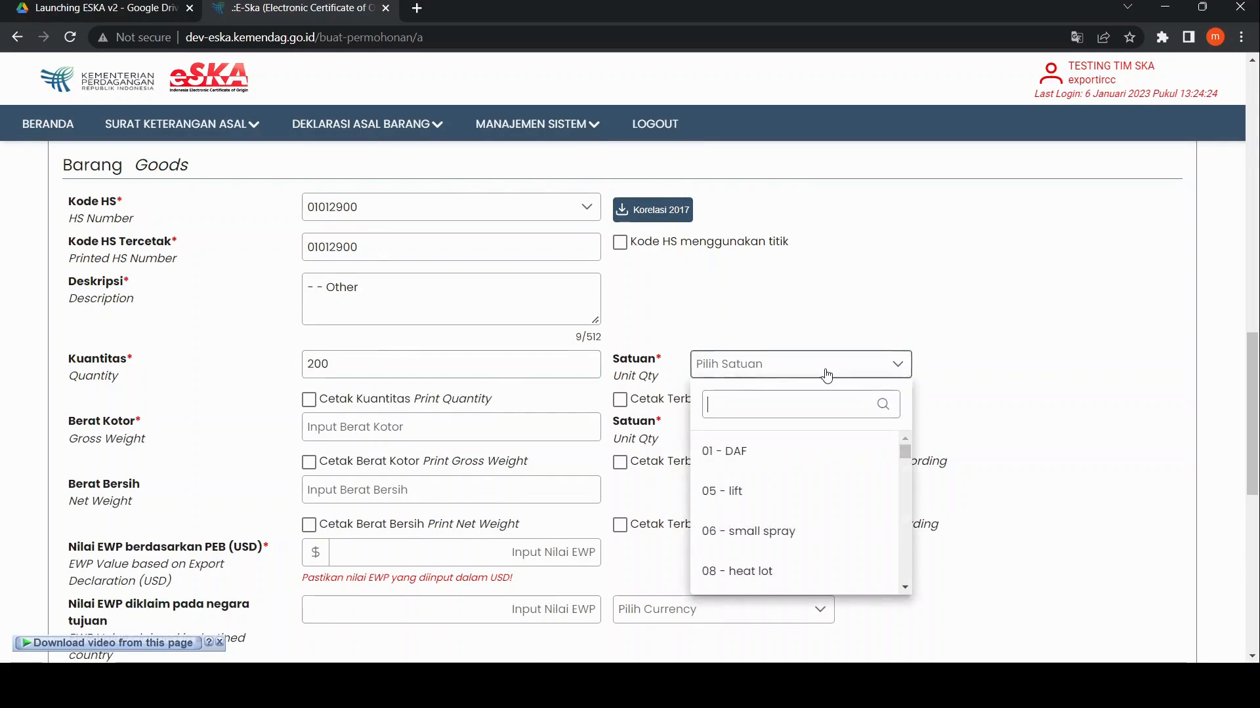
text(BOX)
scroll(834, 471, down, 2)
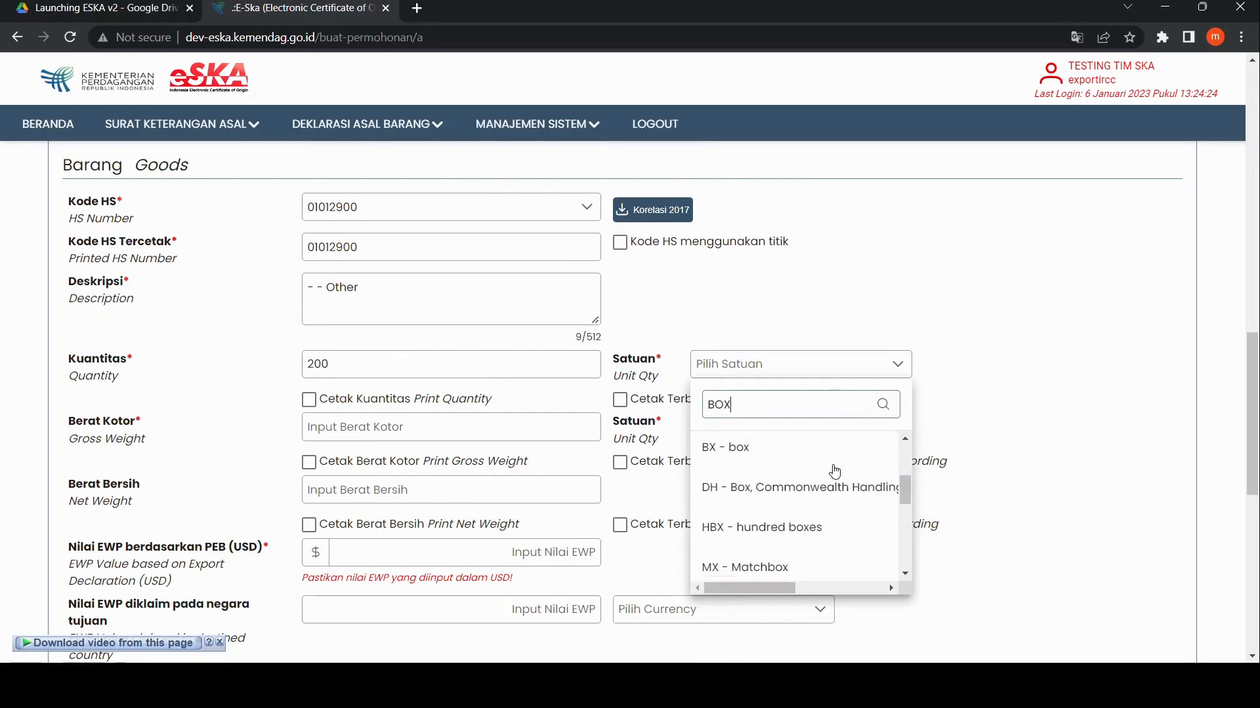
click(760, 451)
Set the goods item's gross weight to 100 KGM - Kilogram and its net weight to 90
click(357, 427)
click(364, 430)
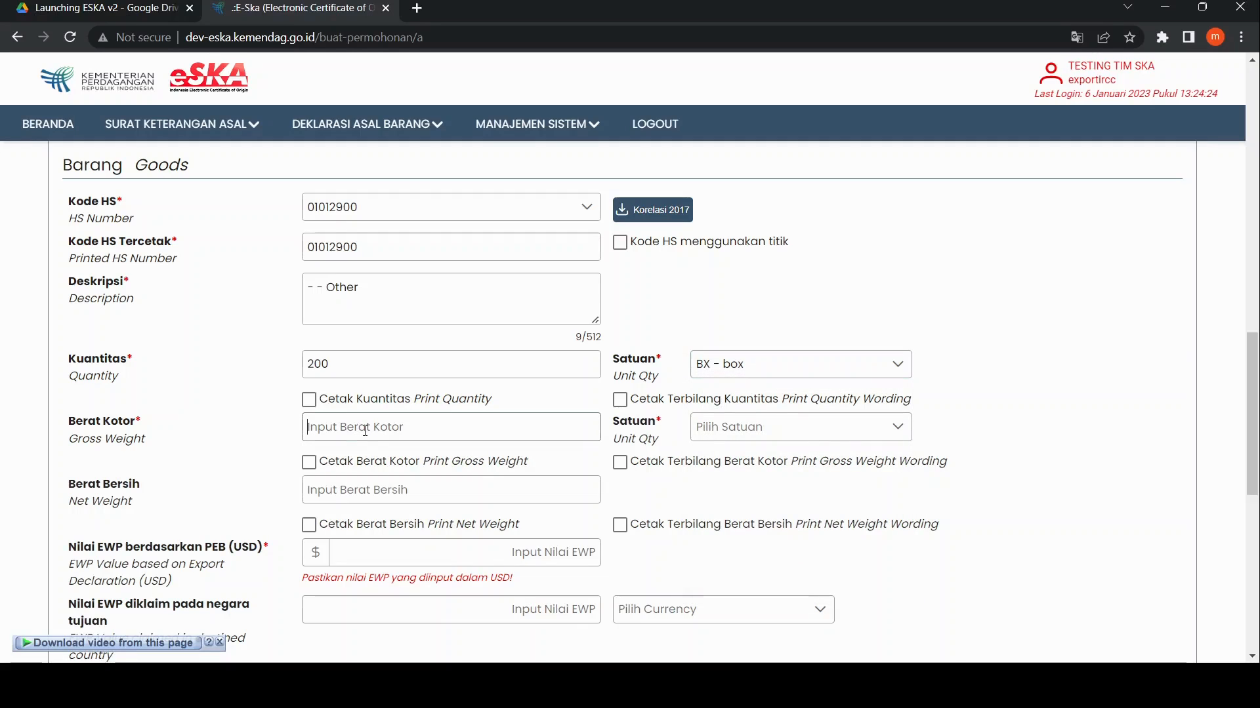
text(100)
click(739, 420)
text(KGM)
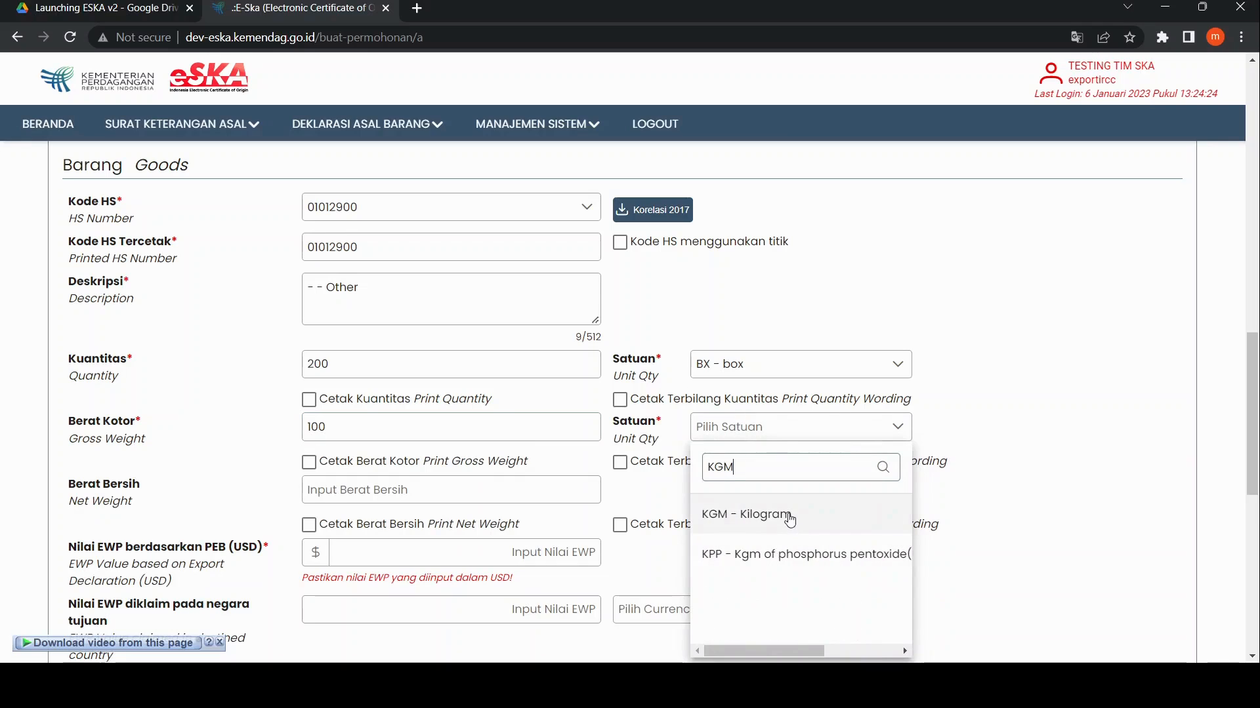
click(786, 518)
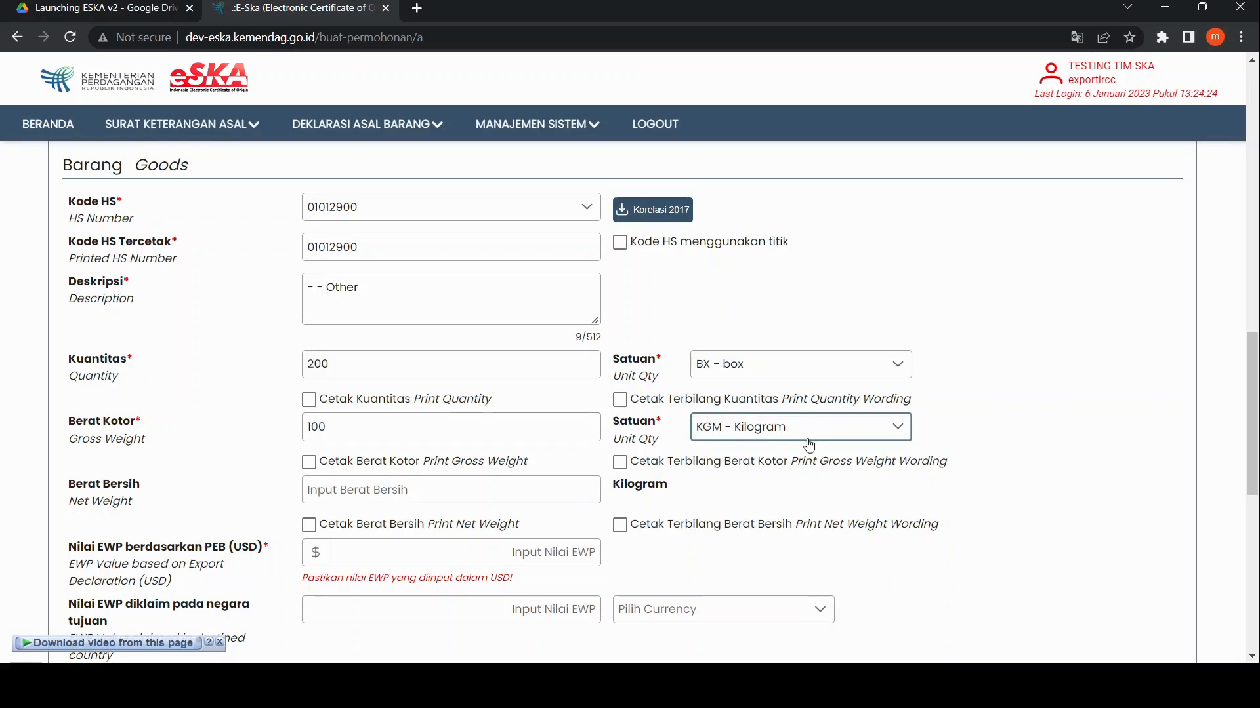
scroll(809, 444, down, 1)
click(383, 407)
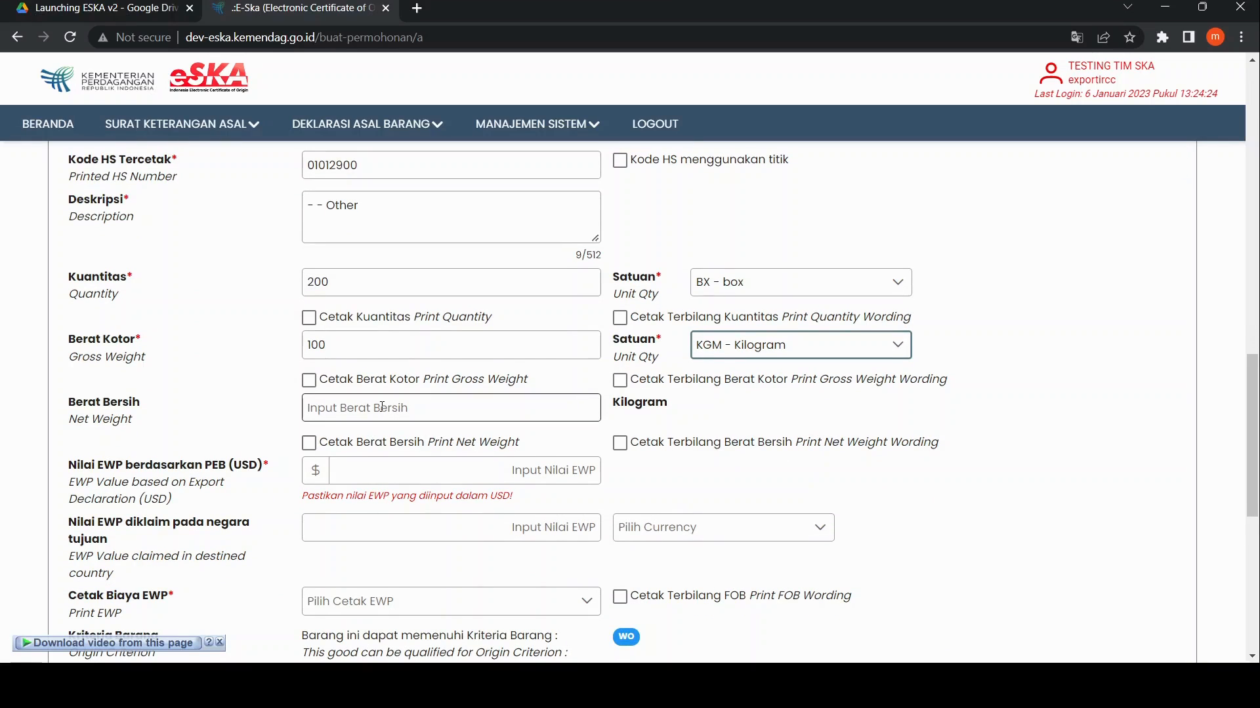
click(382, 408)
text(90)
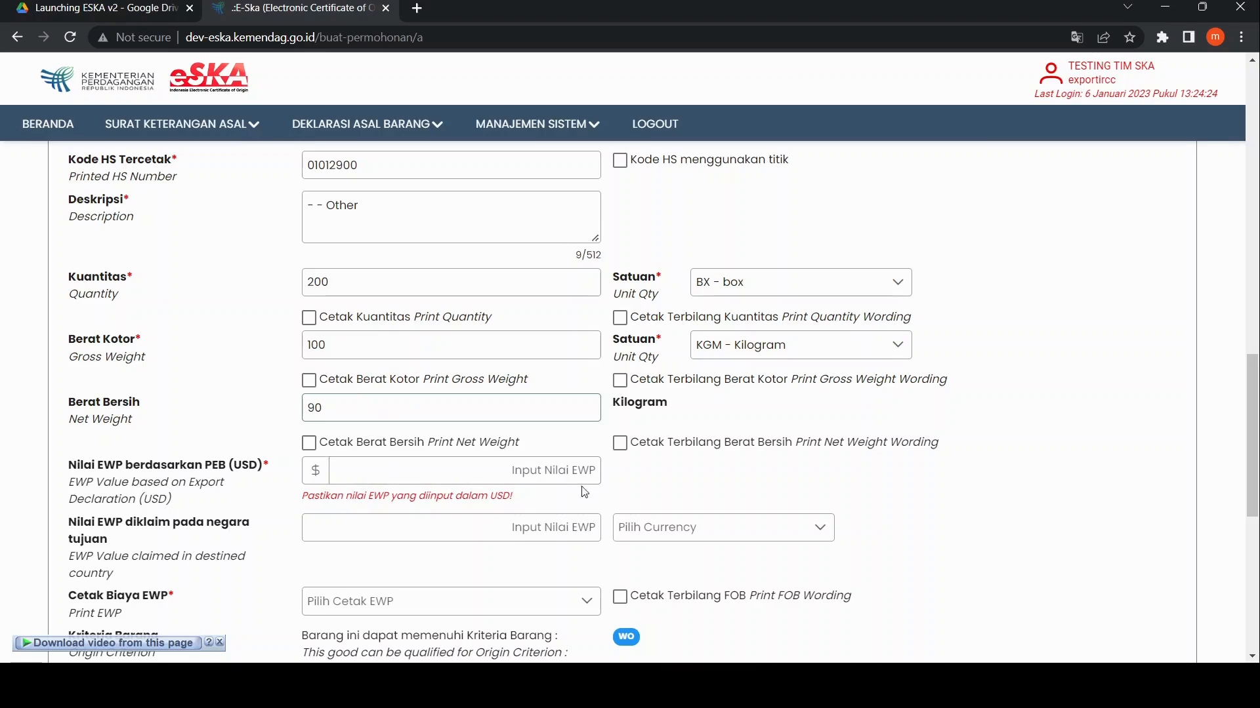
Enter 50,000 USD as the goods item's EWP value based on the export declaration
click(515, 470)
text(50)
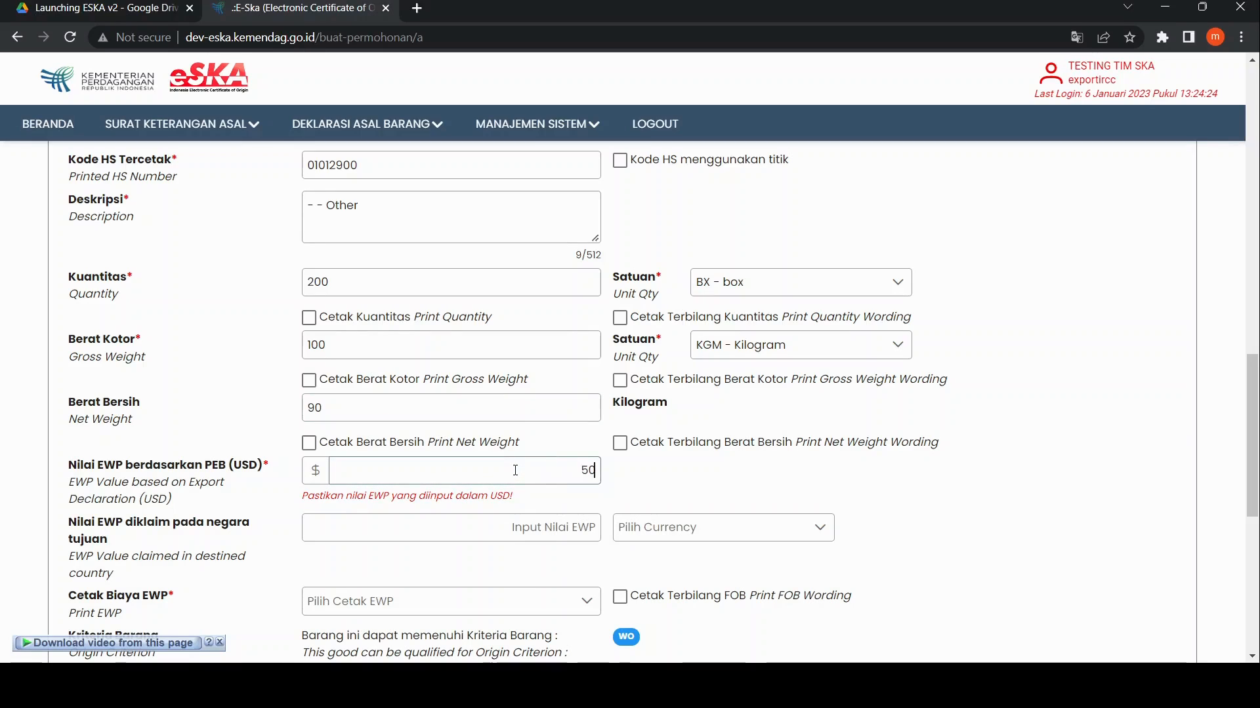
scroll(557, 477, down, 3)
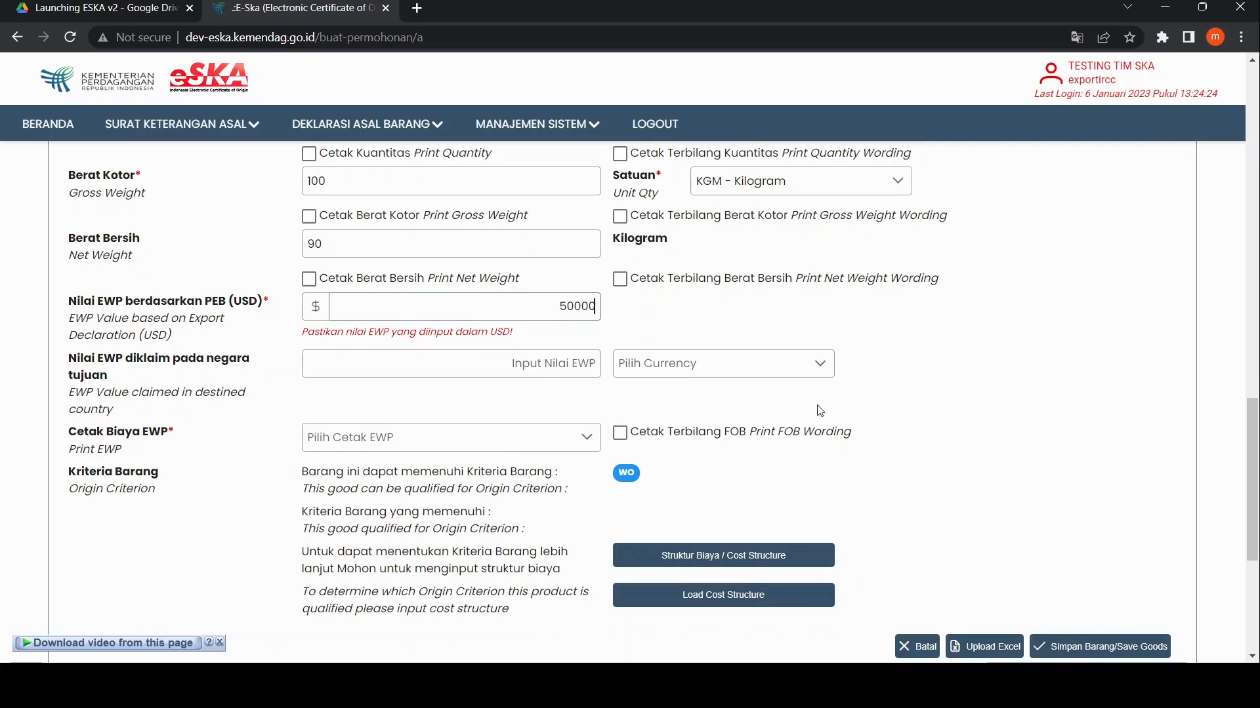
scroll(819, 412, down, 1)
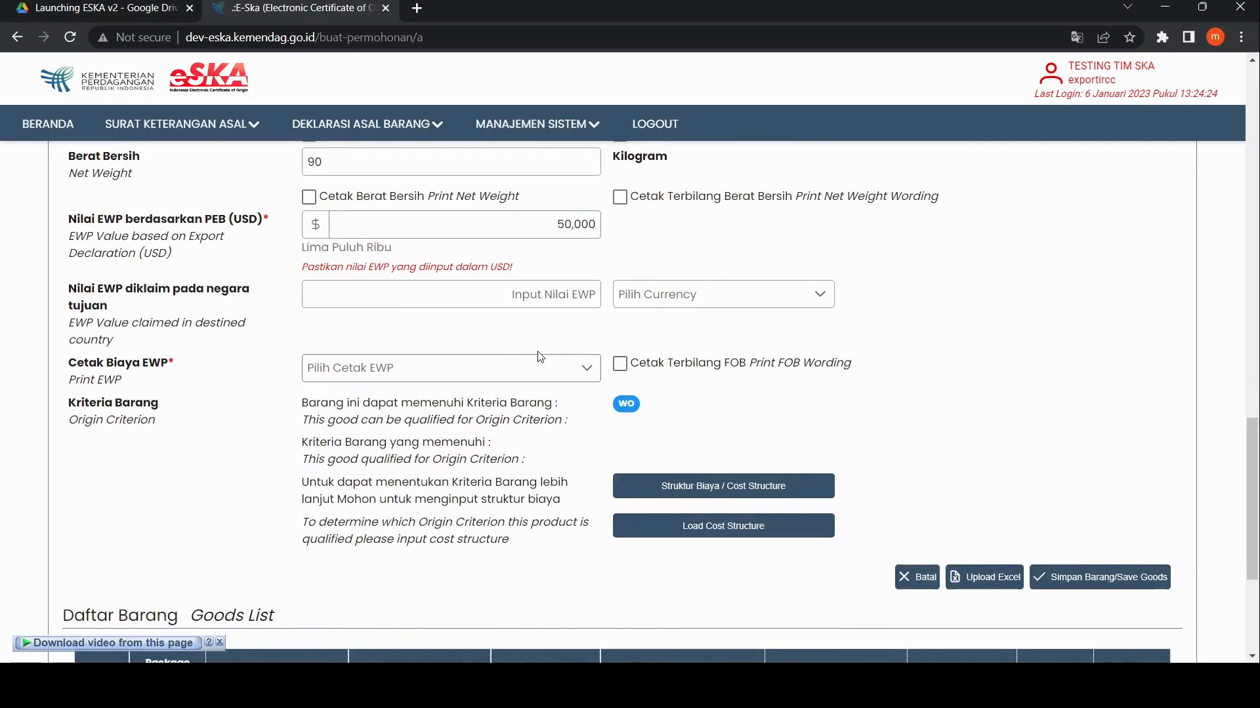
Set the EWP value claimed in the destination country to 50,000 AUD - Australian Dollar and choose Print EWP in USD
click(480, 298)
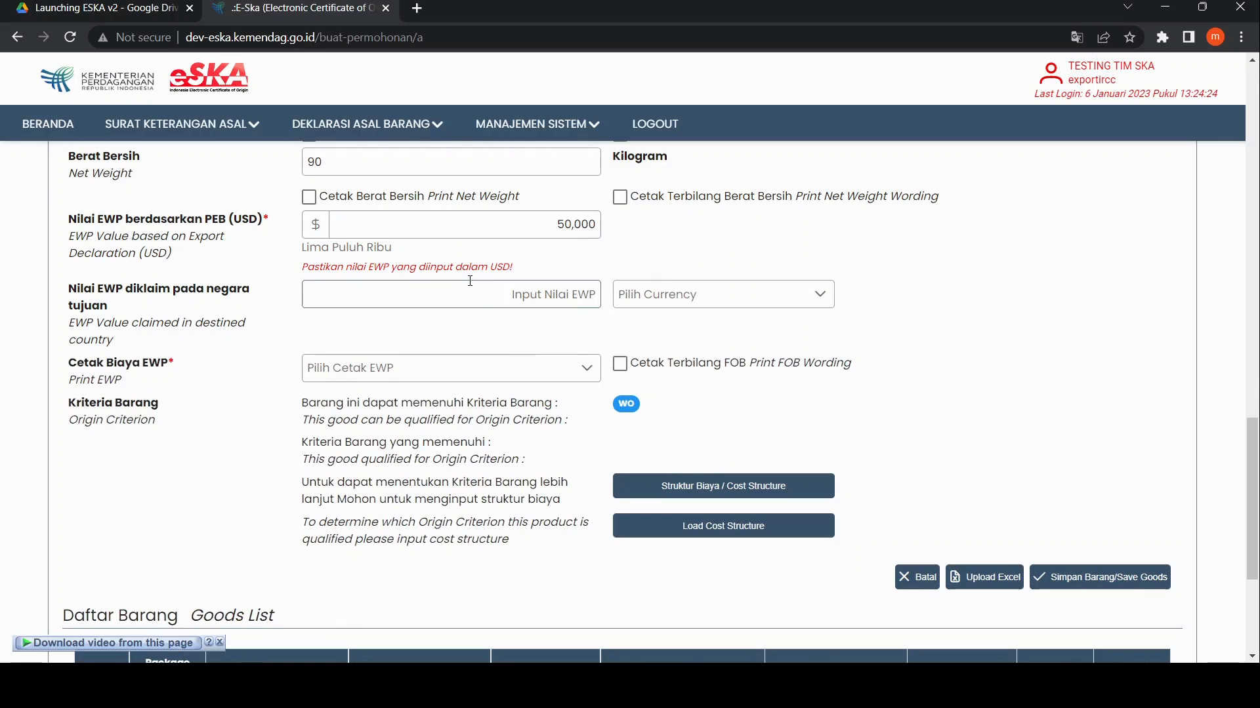
text(50,000)
click(744, 304)
text(USD)
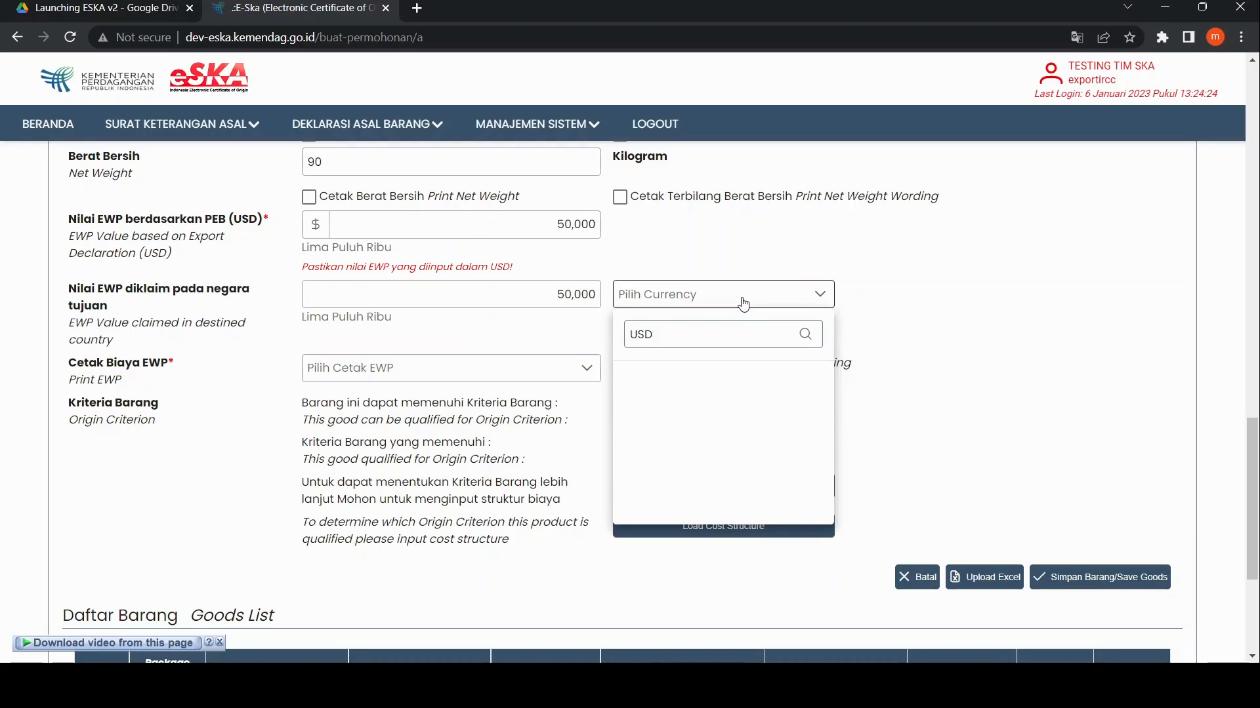
key(BackSpace)
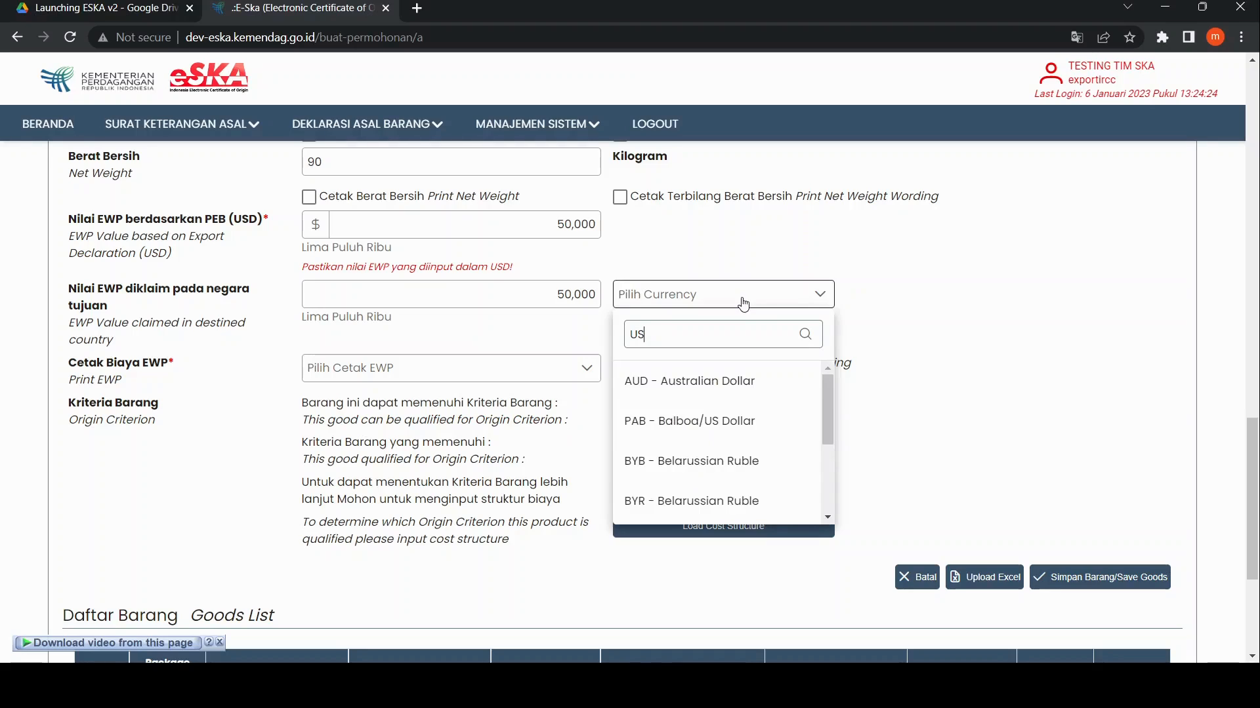
scroll(781, 442, down, 3)
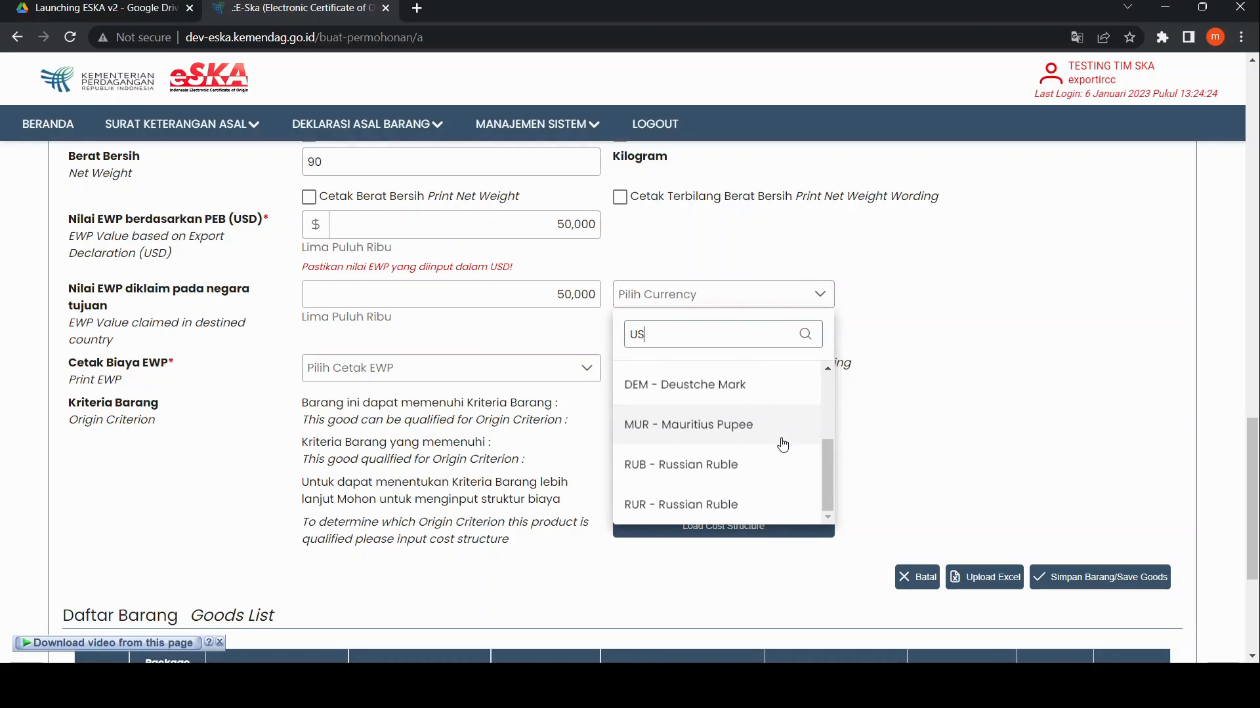
scroll(783, 445, up, 3)
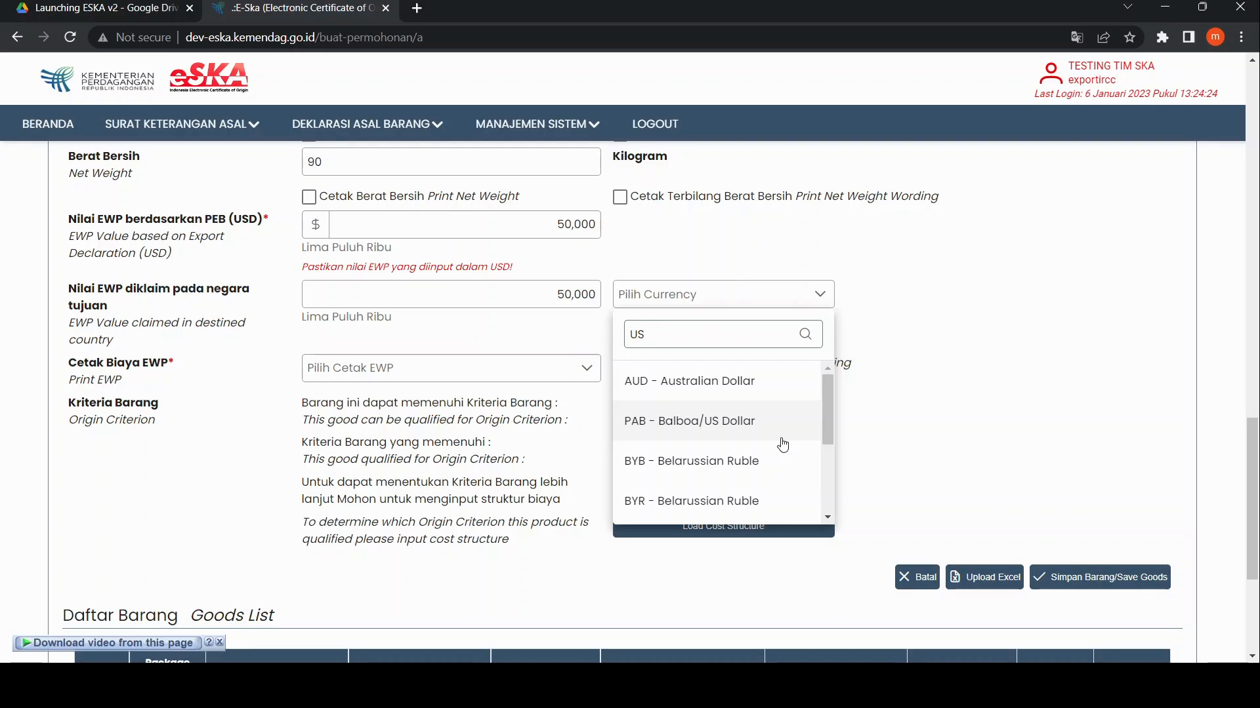
click(792, 384)
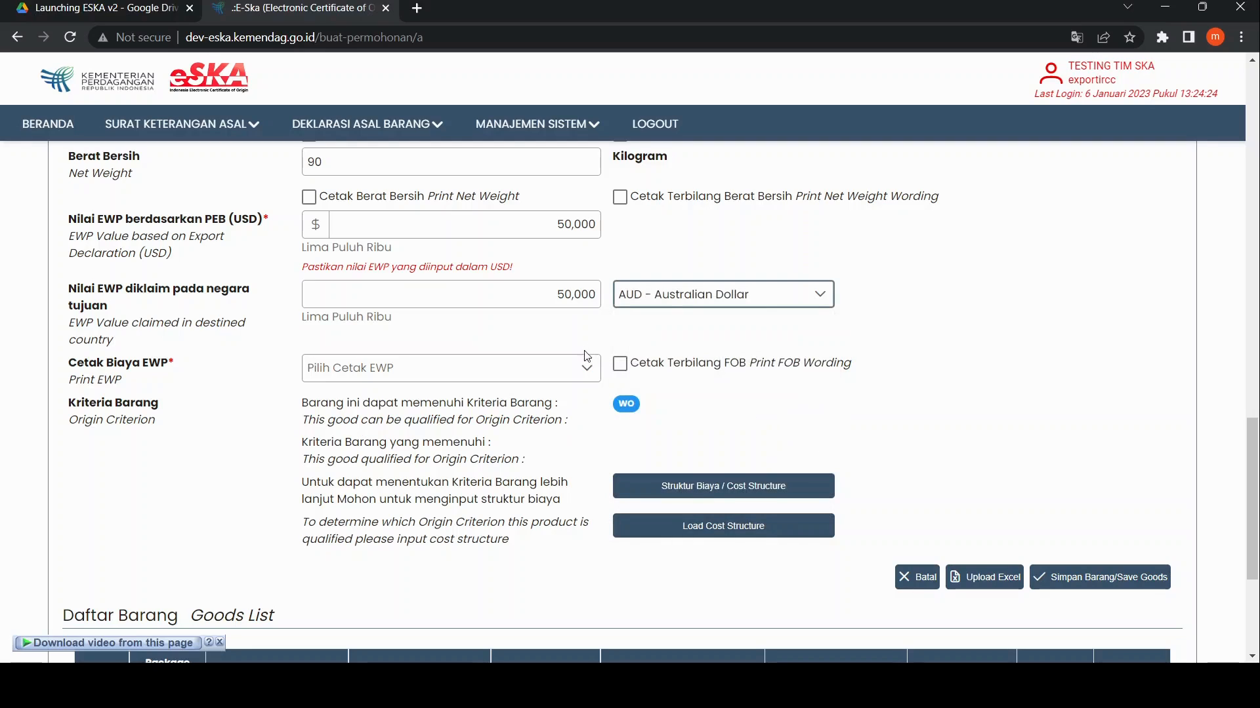
click(534, 368)
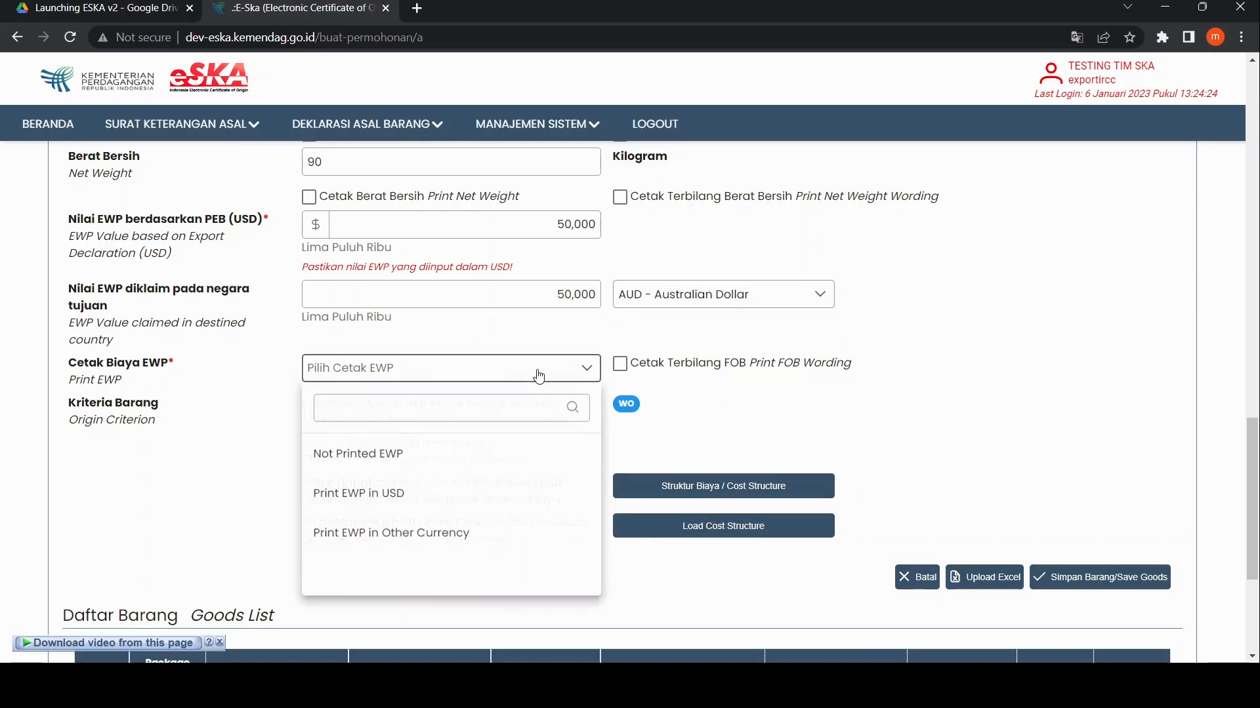
click(431, 500)
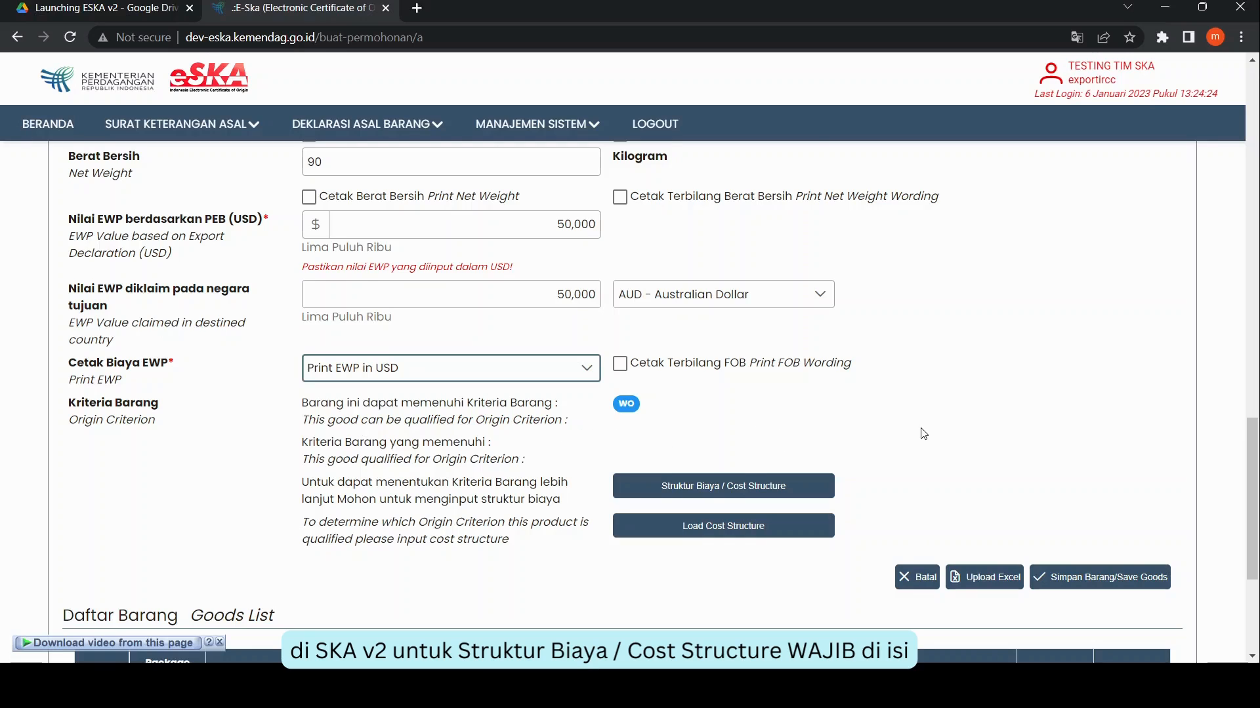
Open the item's cost structure and fill in an imported or unknown-origin component: HS code 01012900 (Other), origin UNKNOWN, value 100 USD
scroll(921, 432, down, 1)
click(752, 409)
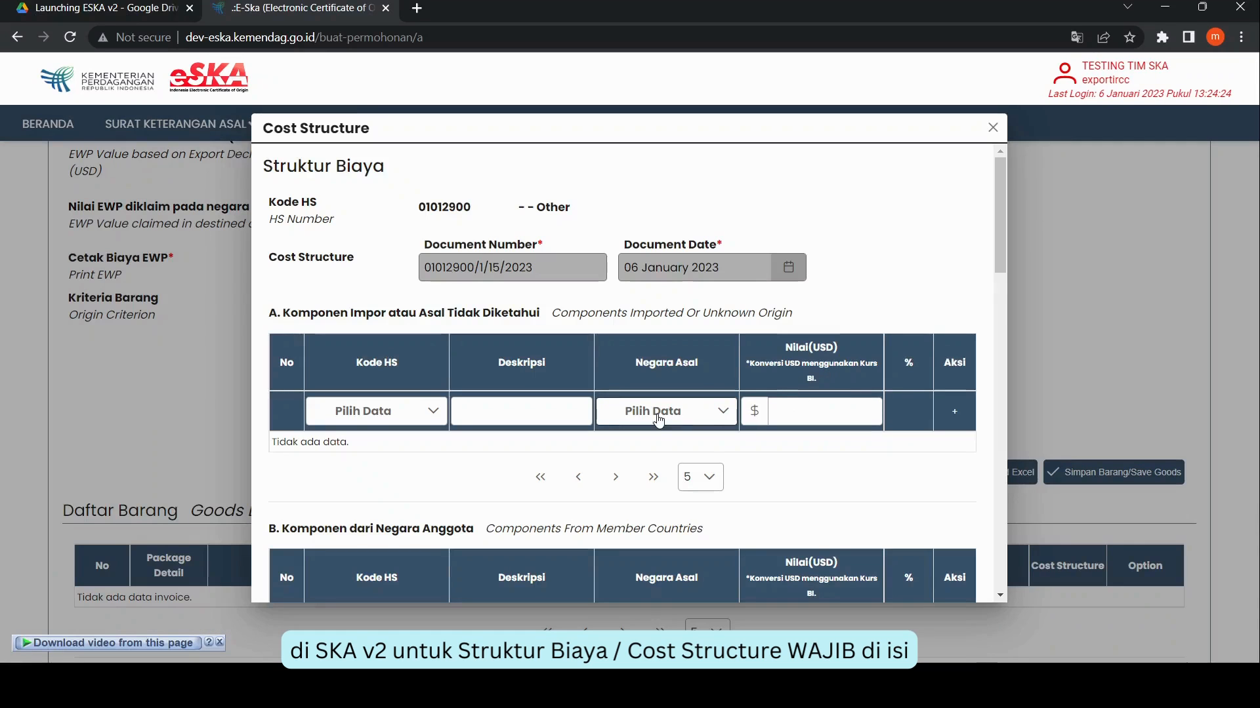
scroll(649, 420, down, 2)
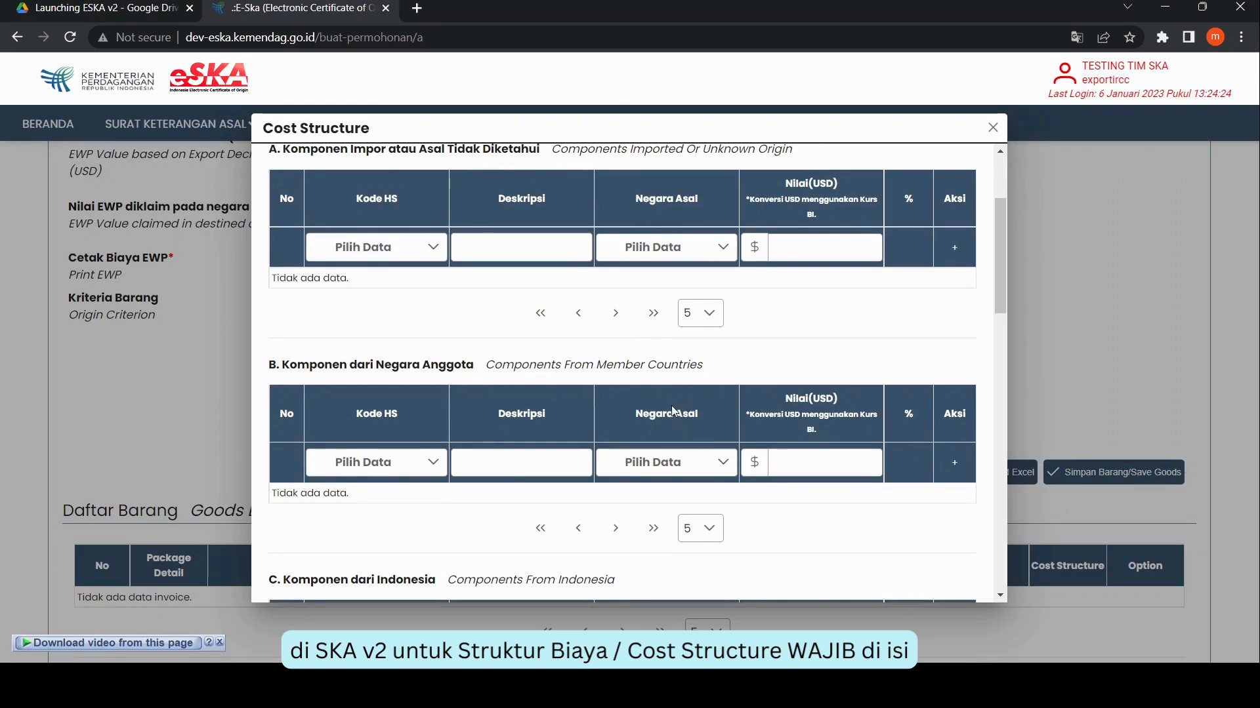
scroll(673, 412, up, 1)
click(431, 331)
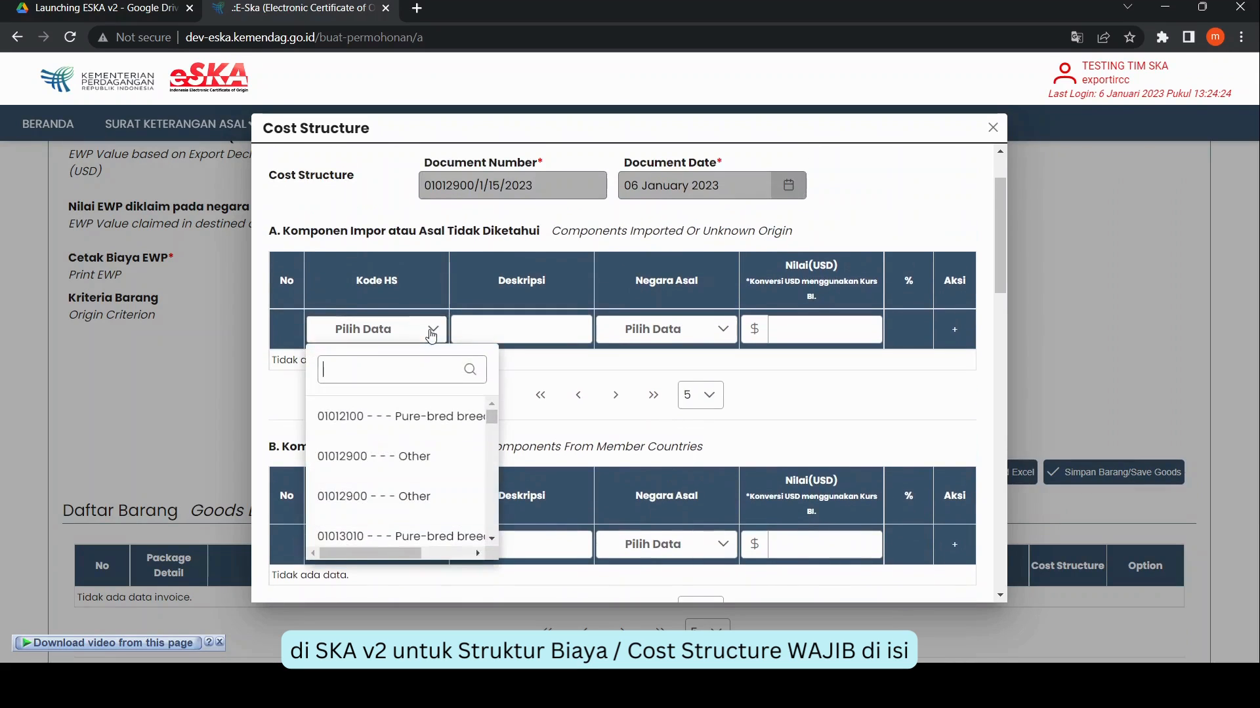
click(382, 465)
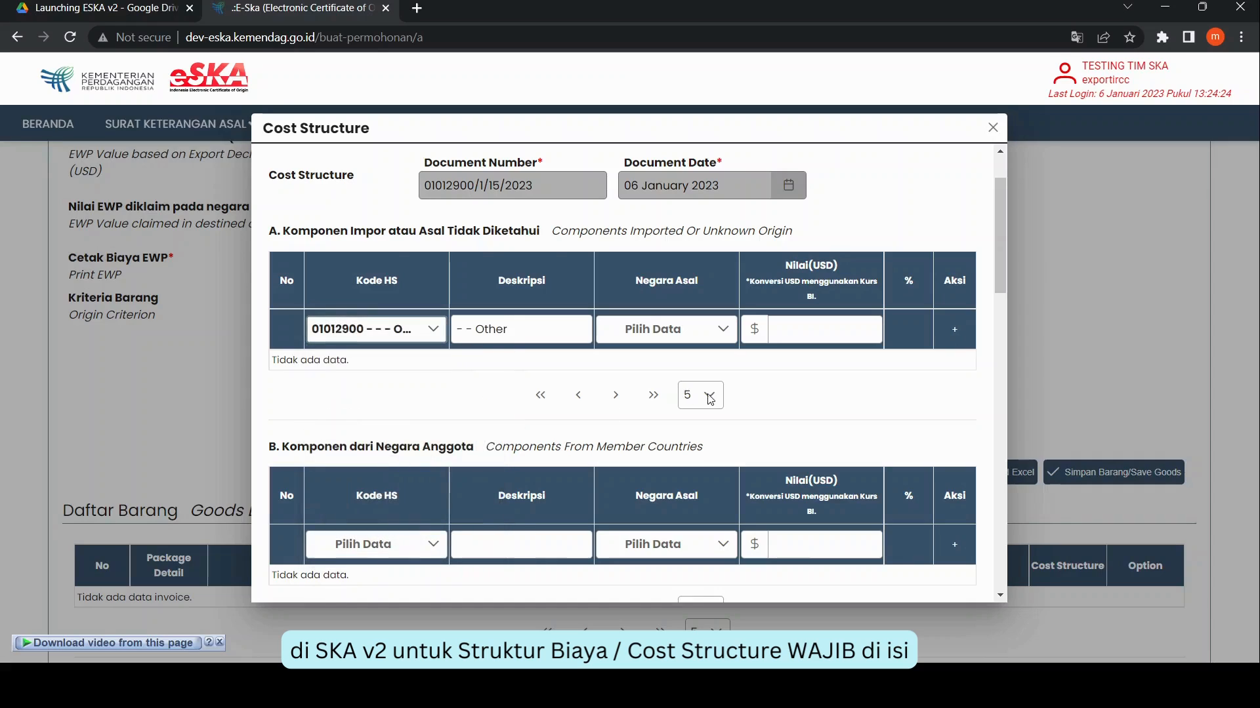
click(840, 336)
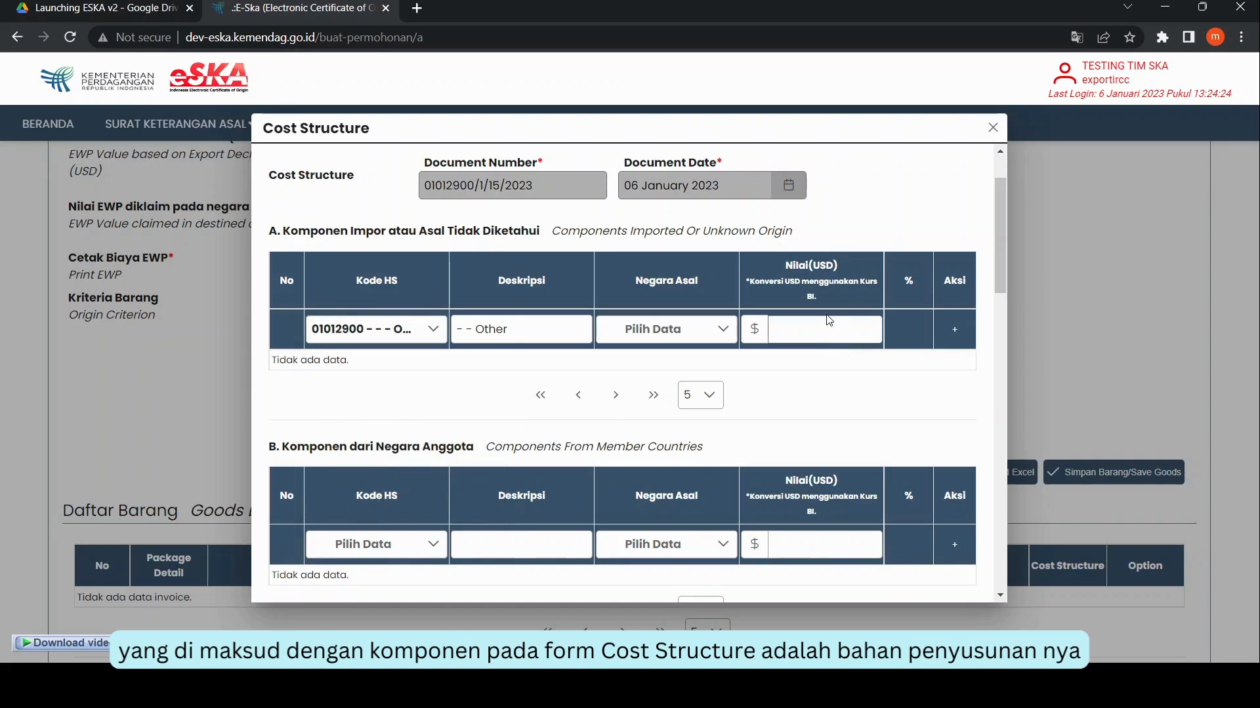
click(712, 329)
click(623, 422)
Fill in a member-country component with HS code 01012900, origin AUSTRALIA and value 200 USD, and add both component rows
scroll(658, 433, down, 3)
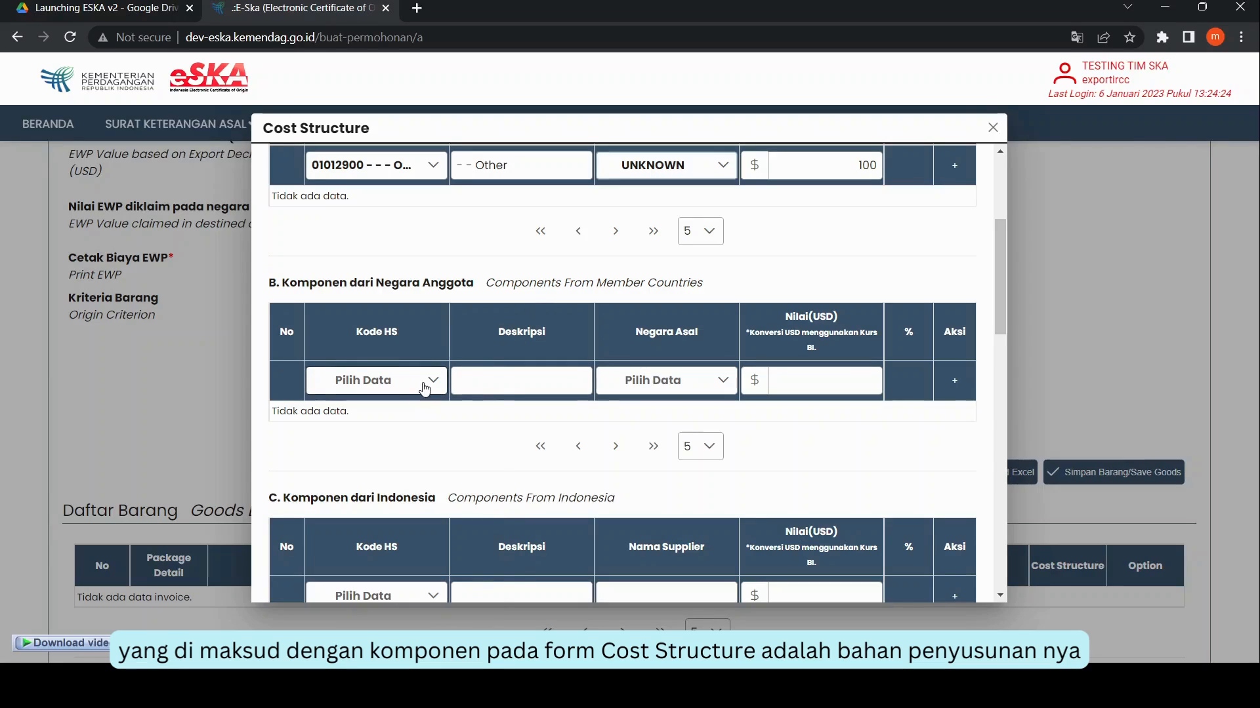
click(425, 385)
click(387, 550)
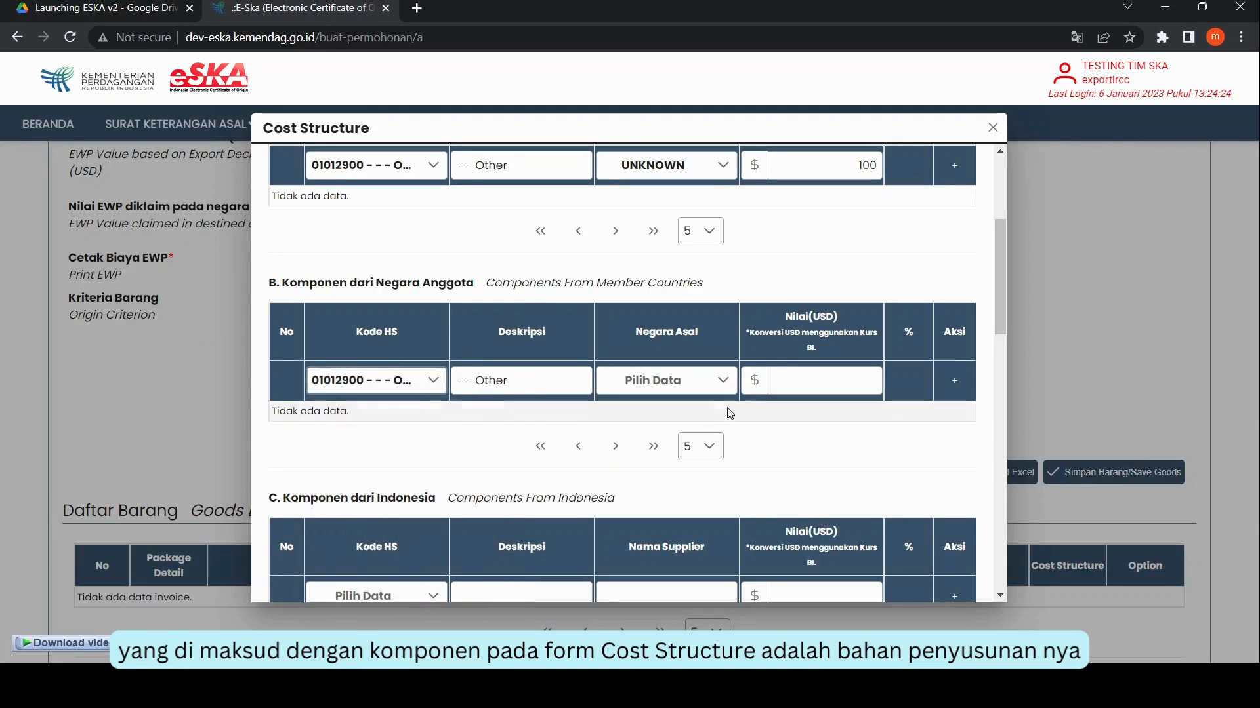
click(691, 384)
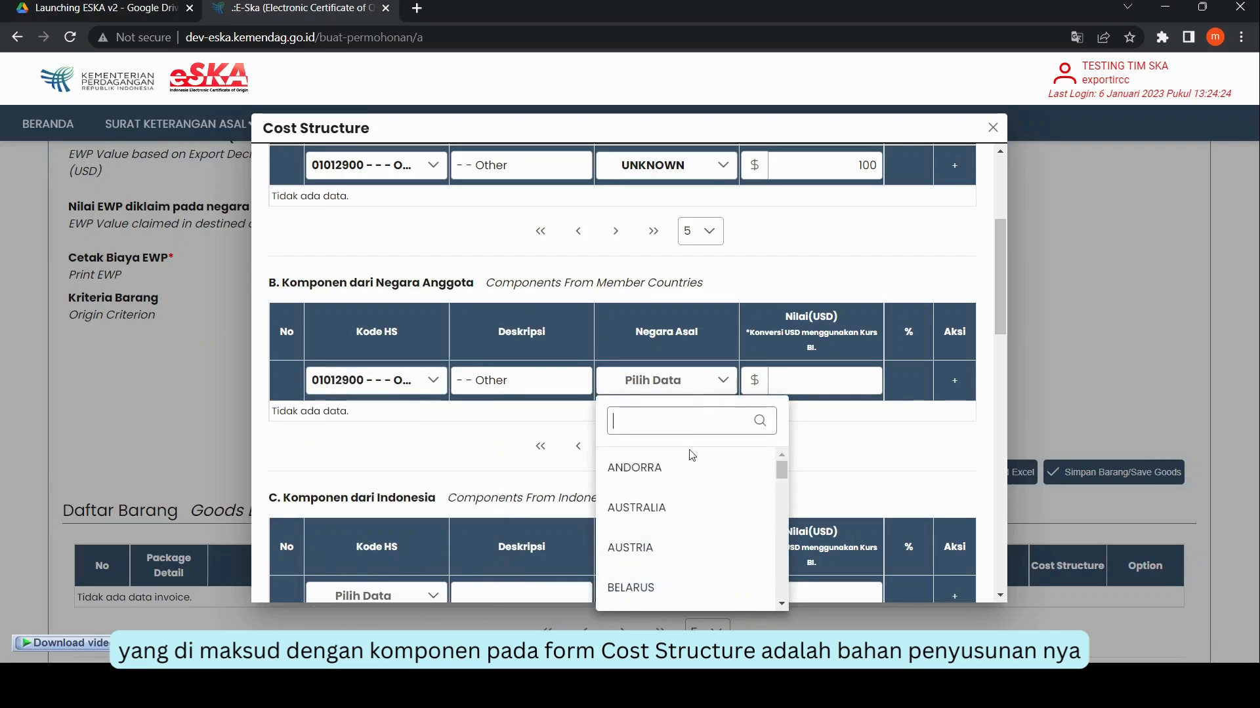
click(686, 508)
click(817, 384)
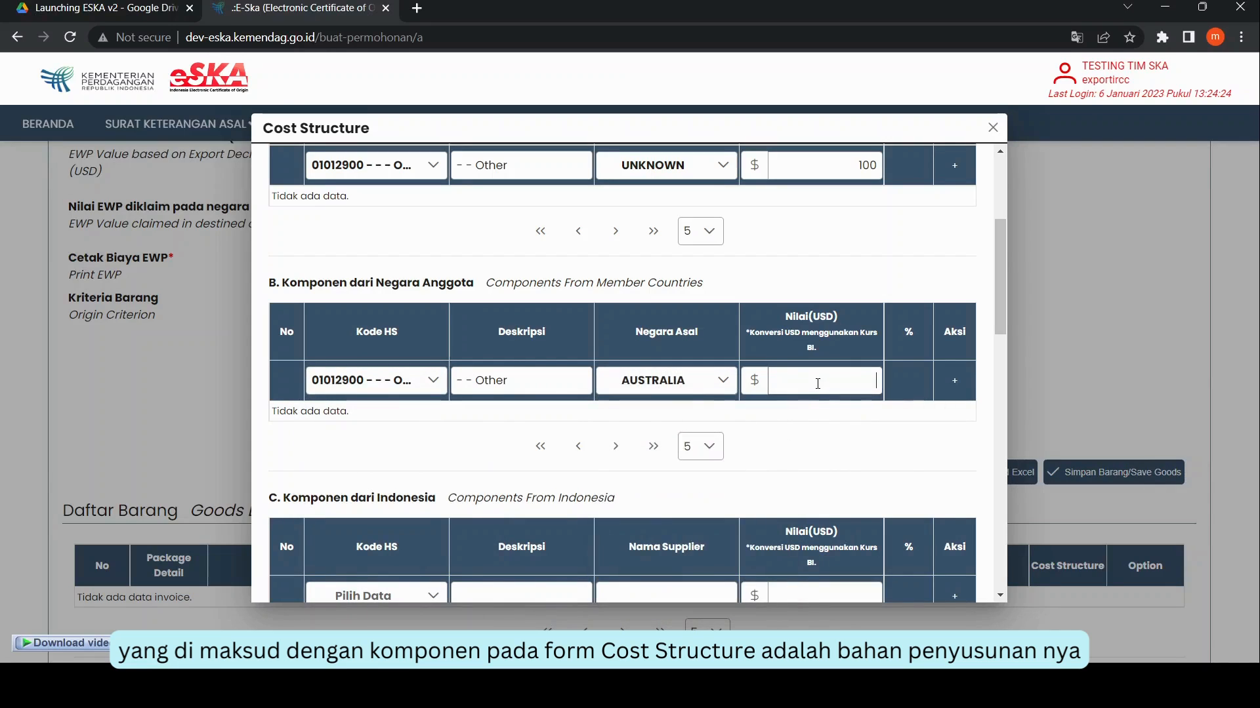
text(200)
click(955, 165)
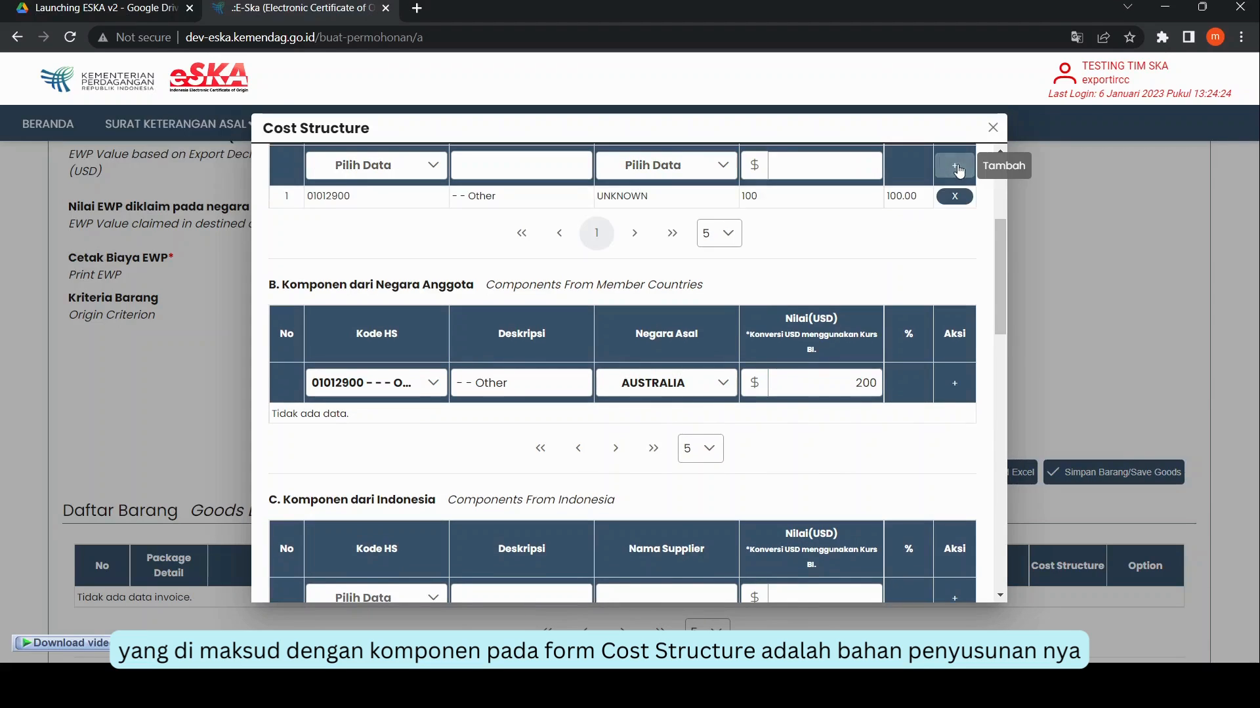
click(956, 383)
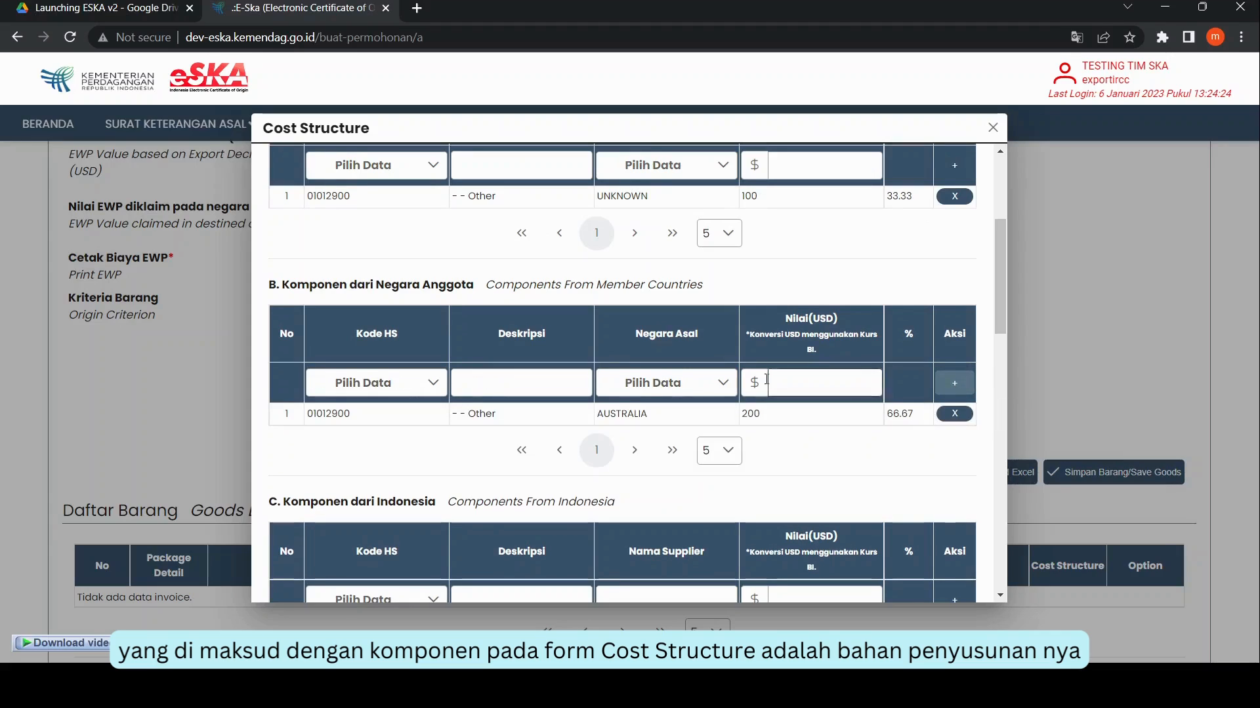
Add an Indonesian component to the cost structure with HS code 01012900 (Other), supplier name SUPPLIER and value 1,000 USD
scroll(768, 393, down, 1)
scroll(767, 394, down, 1)
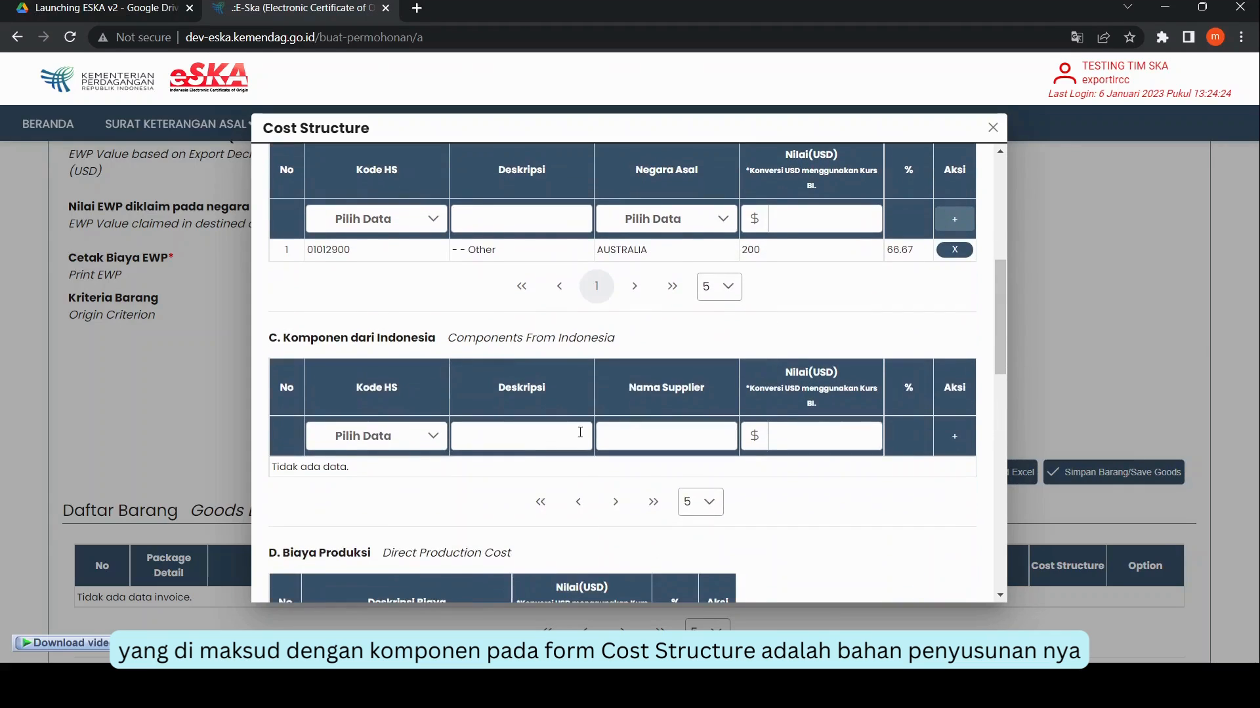
click(433, 438)
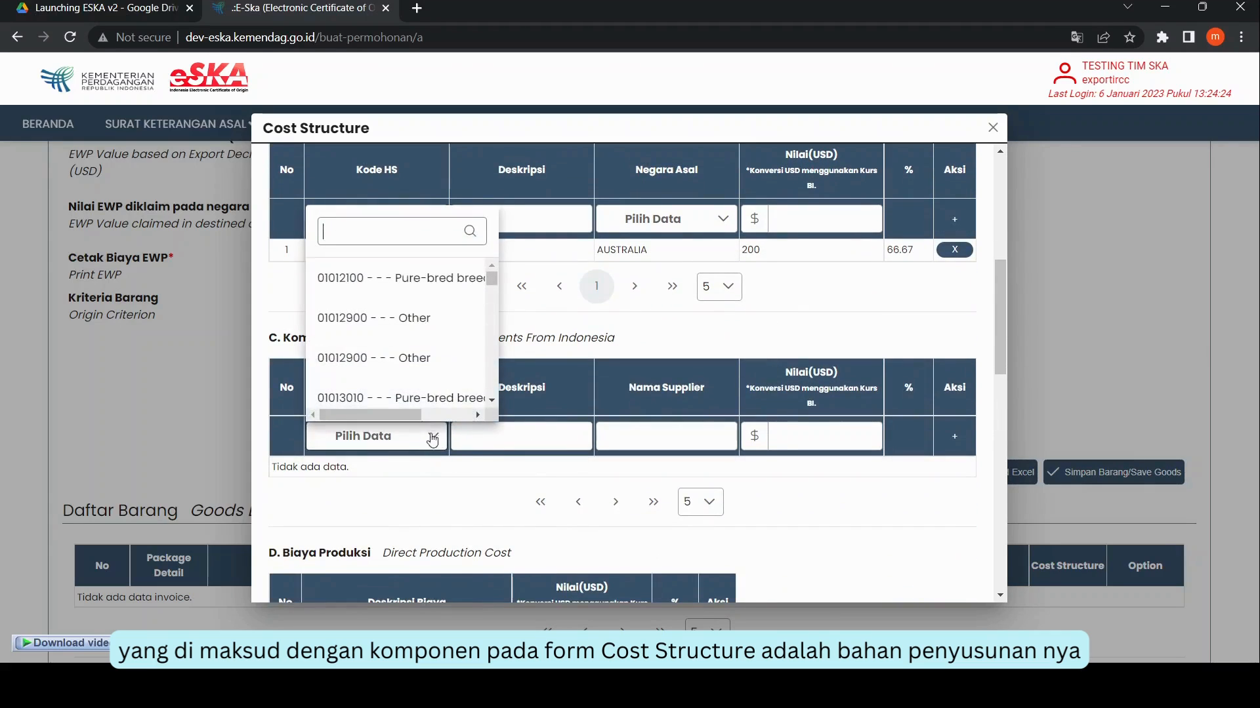
click(407, 359)
click(638, 436)
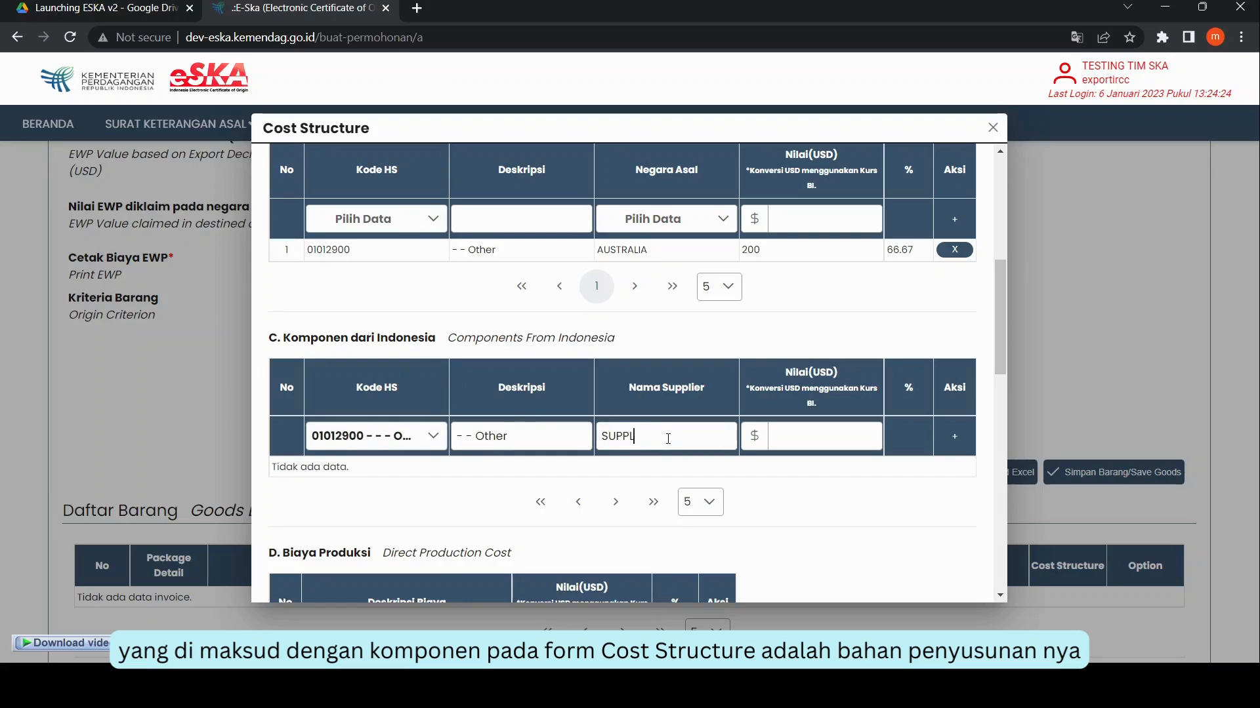
click(816, 435)
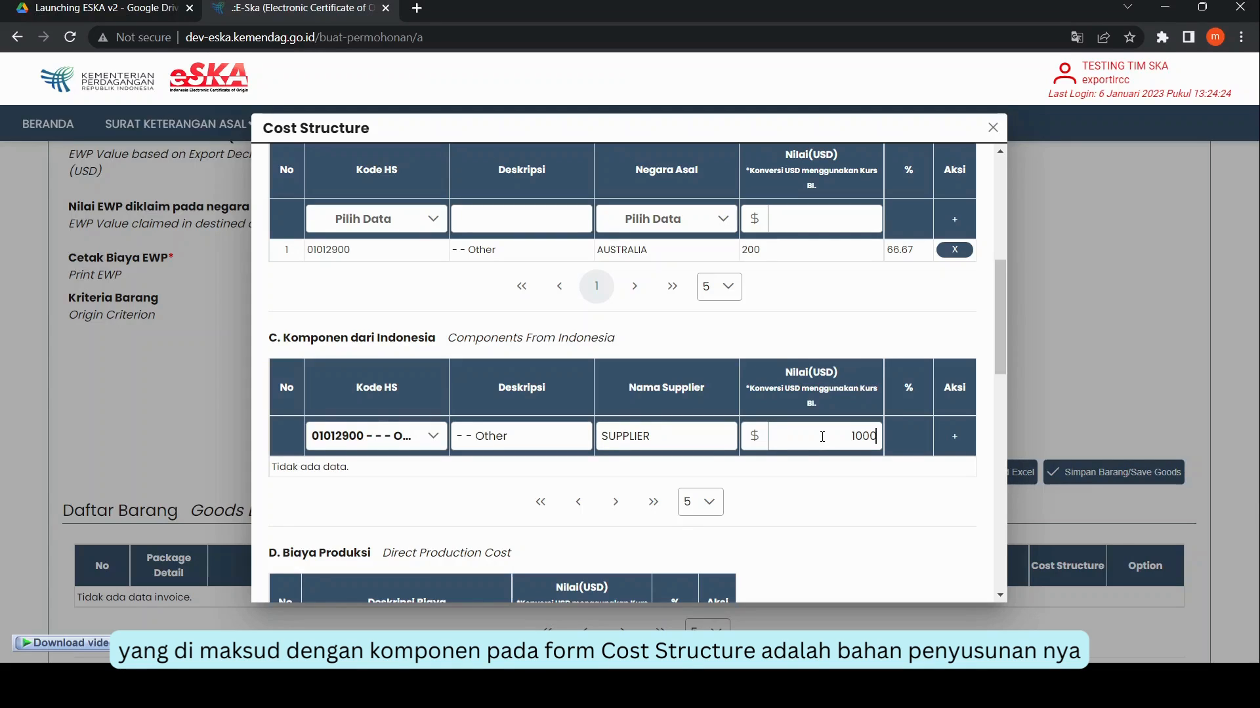
click(952, 444)
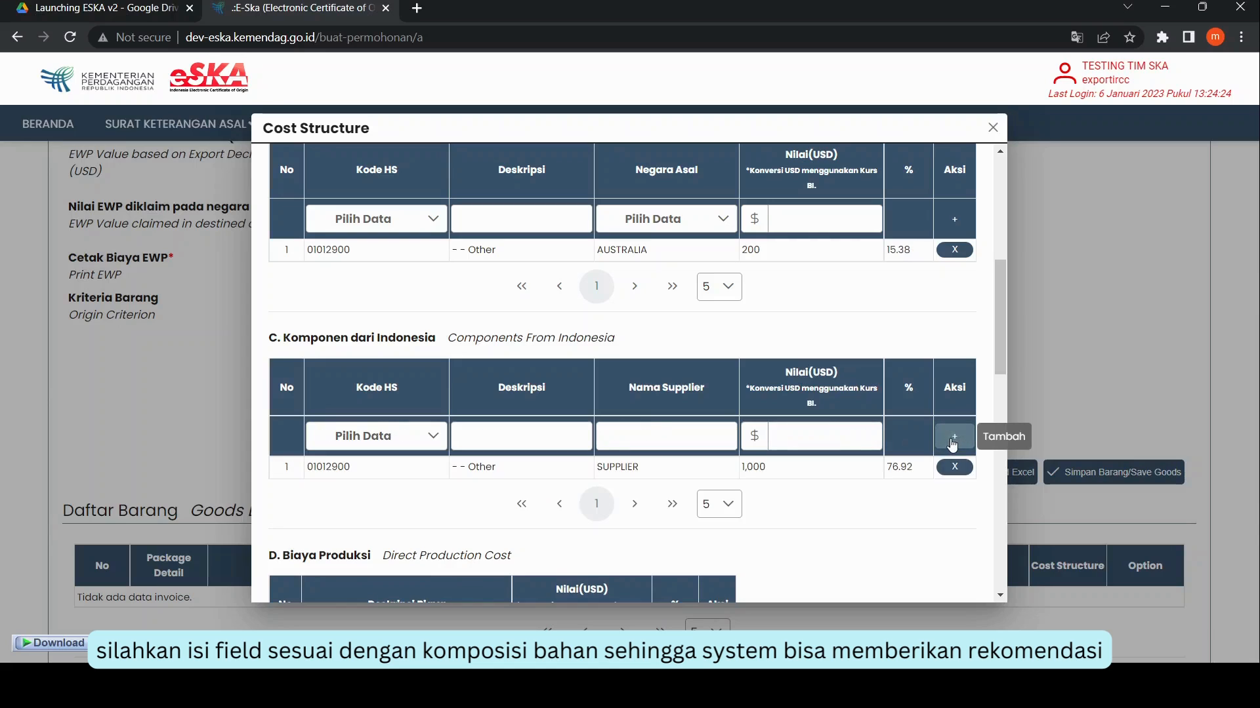
Choose RVC as the item's origin criterion with a percentage of 43 and save the cost structure
scroll(807, 436, down, 6)
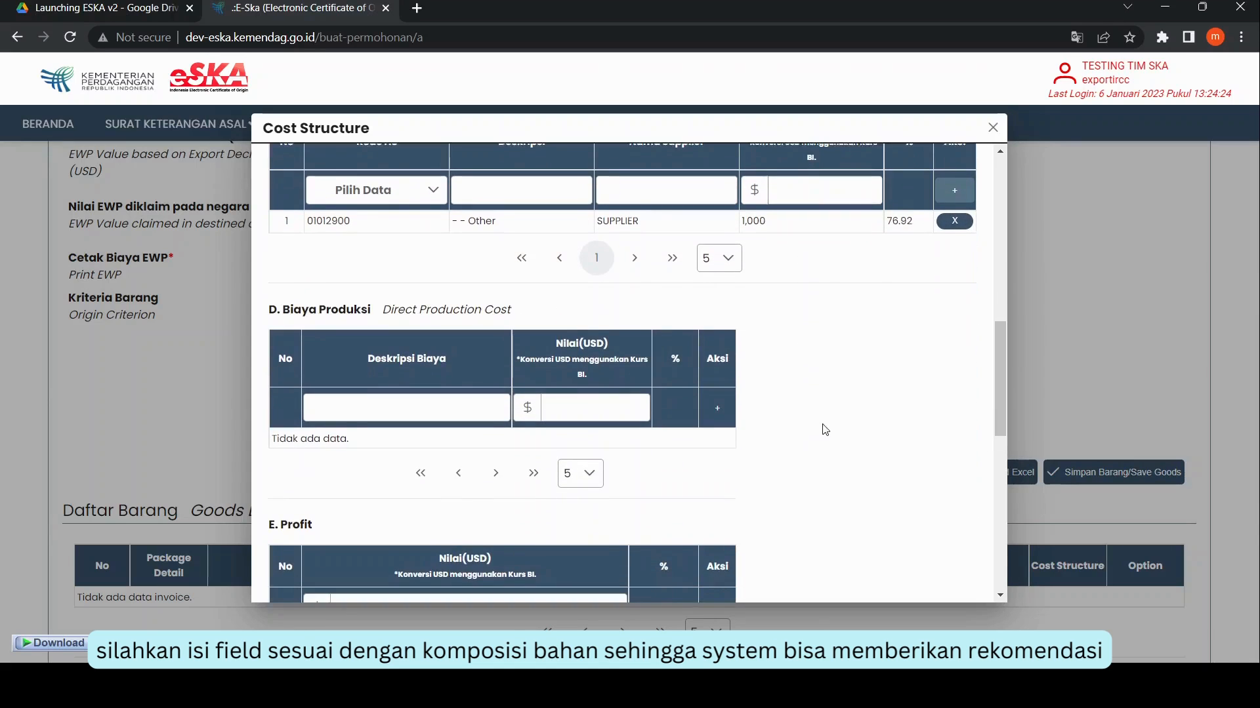
scroll(813, 431, down, 6)
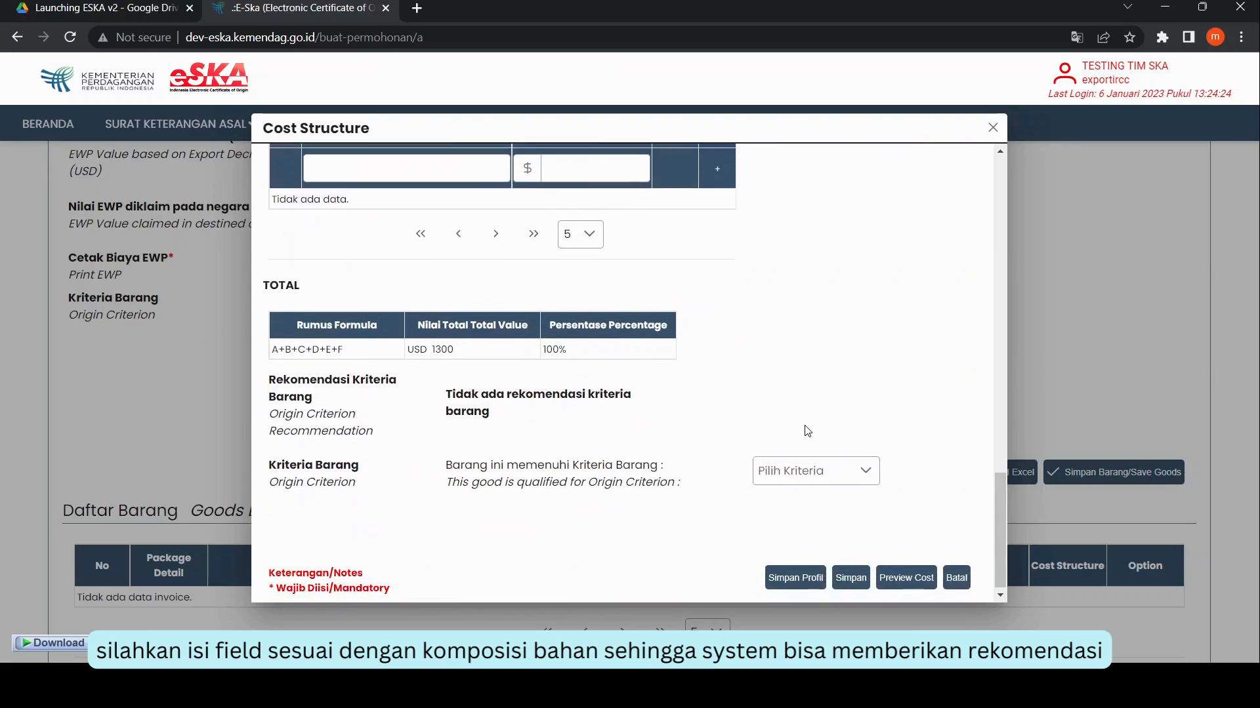
click(845, 470)
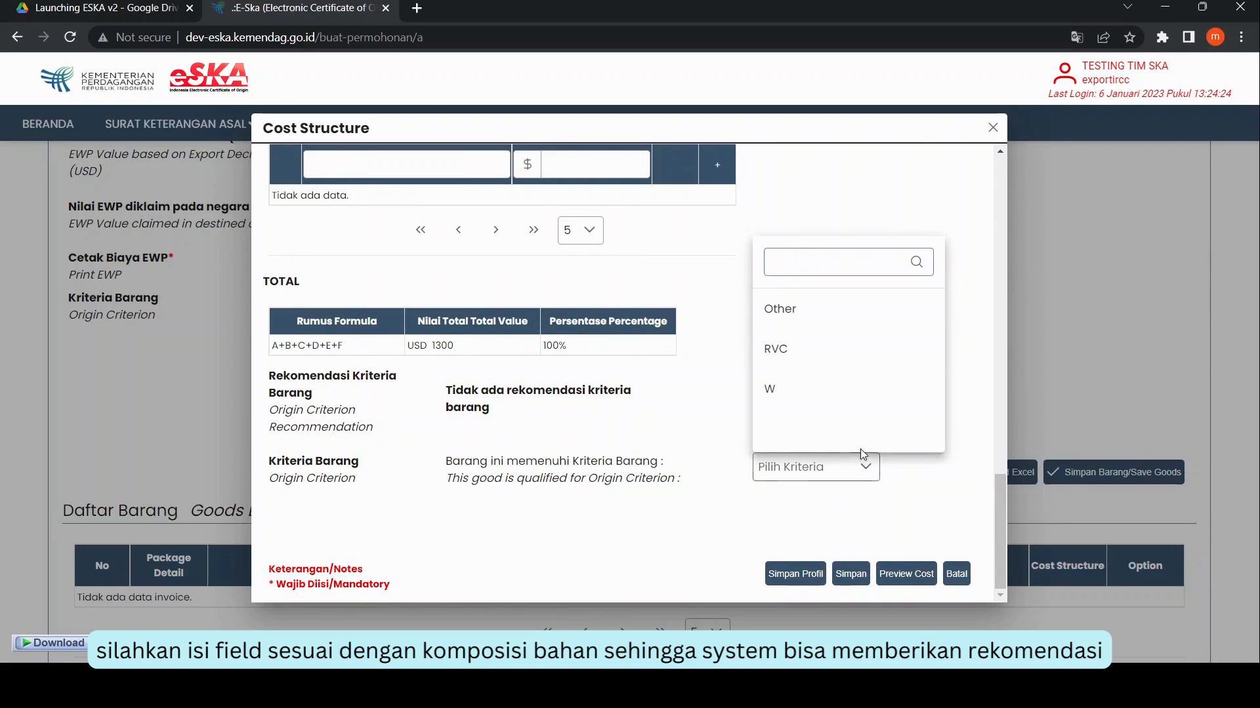
click(790, 351)
scroll(885, 412, down, 1)
click(835, 503)
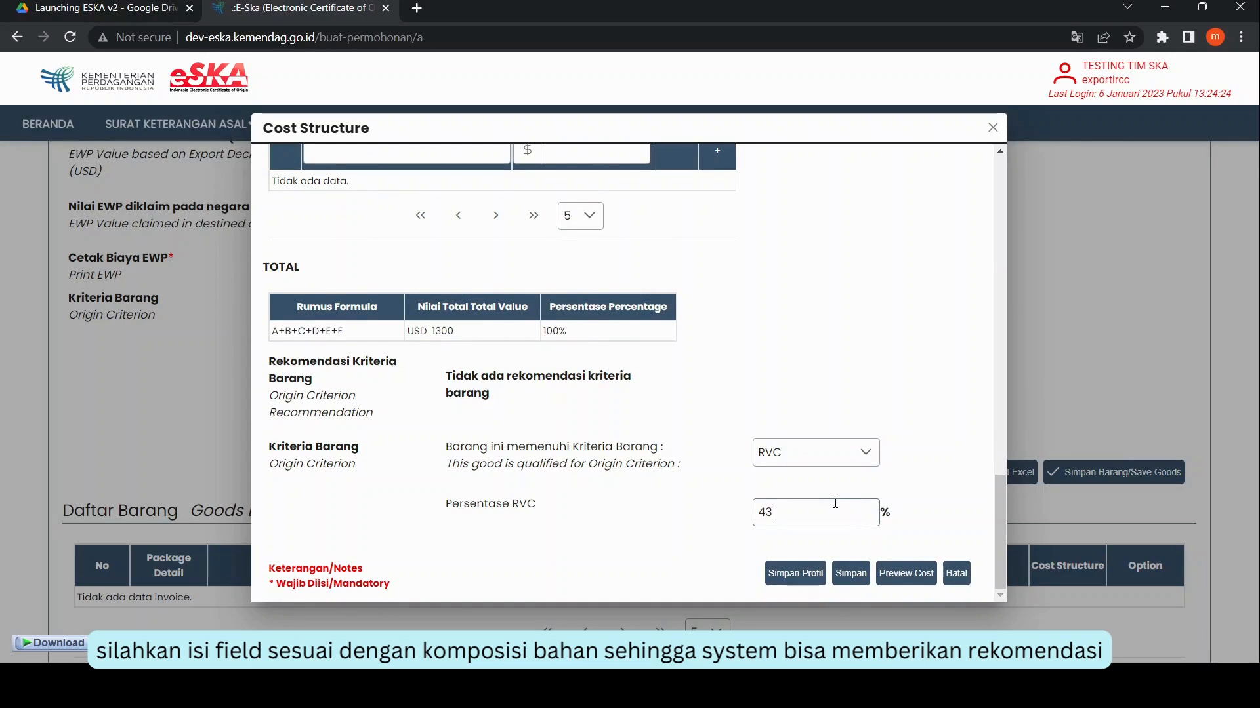
text(43)
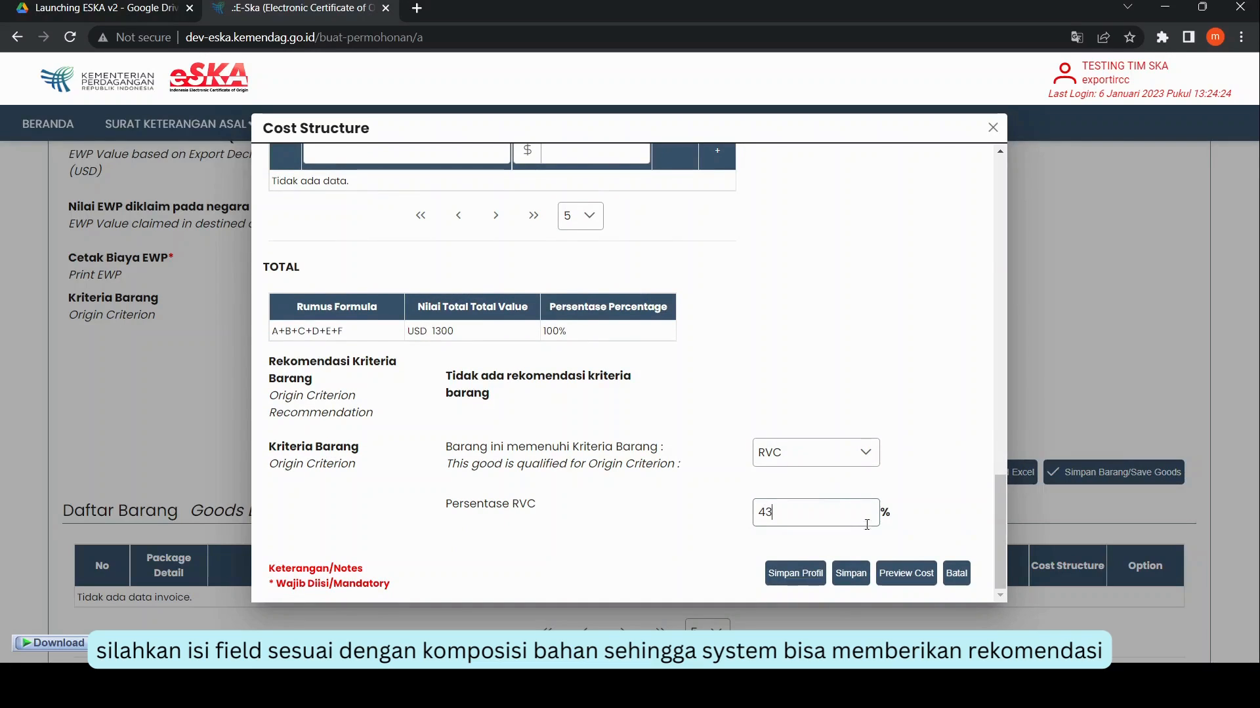
click(853, 573)
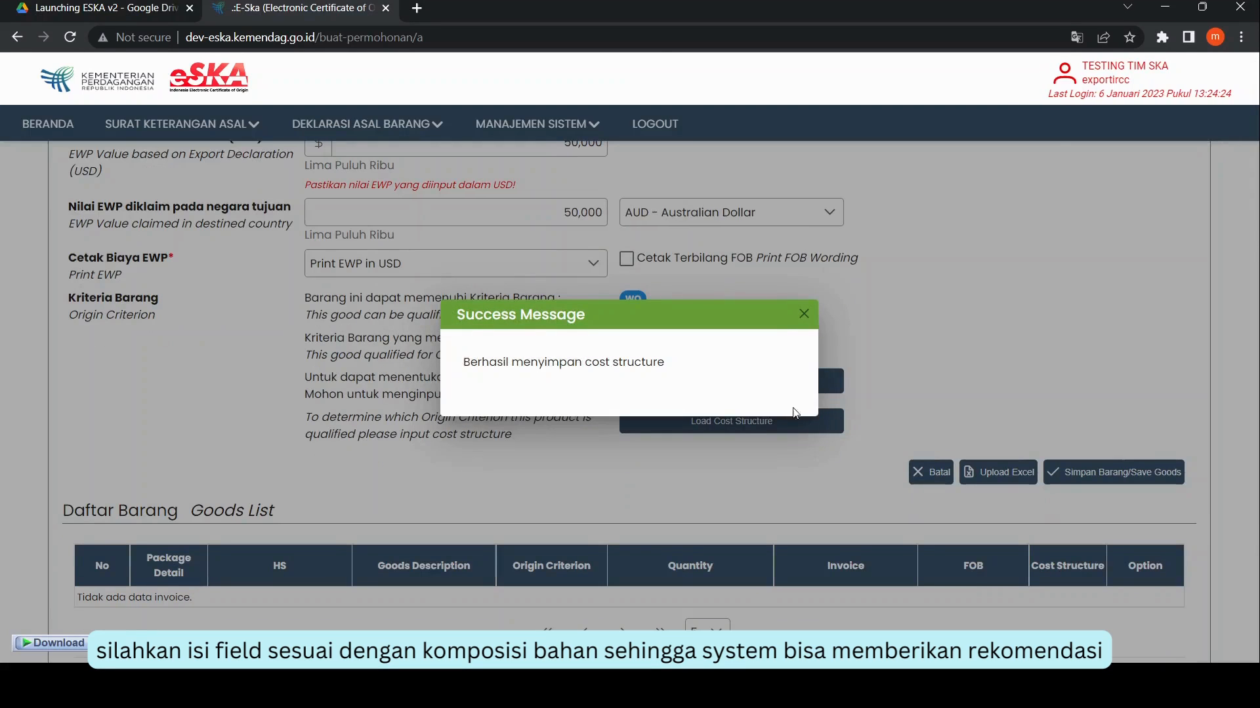
Close the cost structure save message and continue the application from below the goods list
click(804, 315)
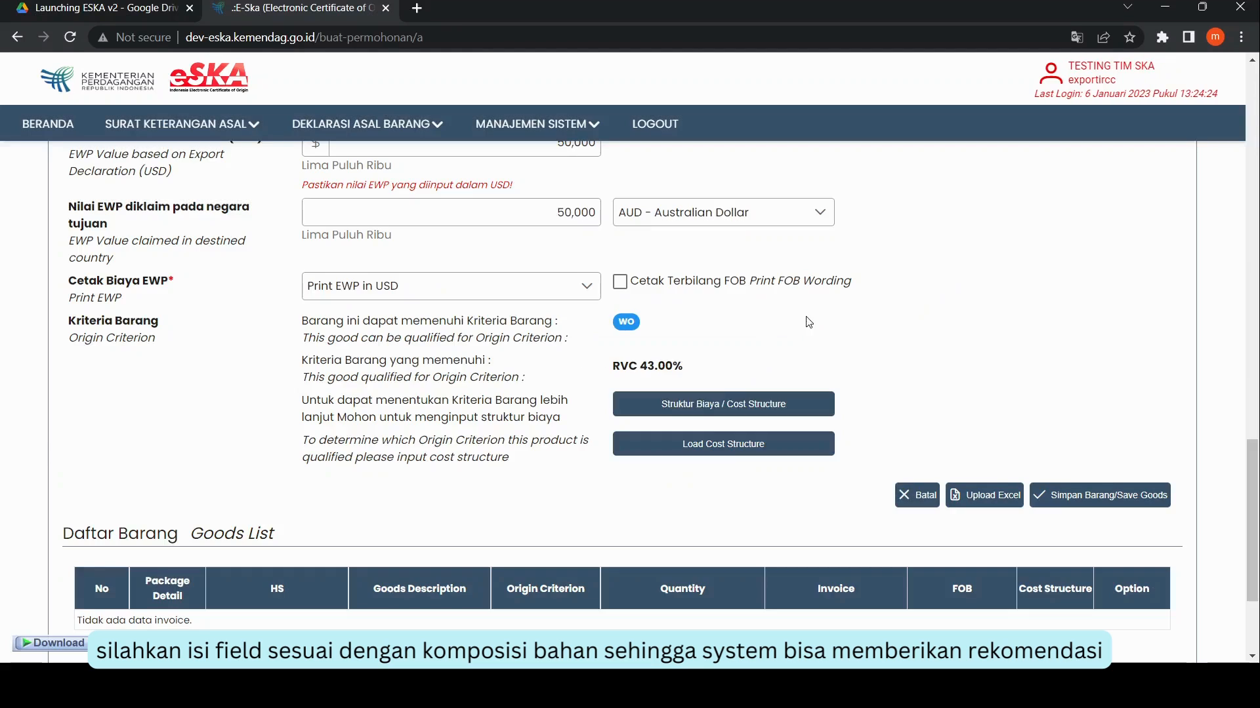
scroll(715, 386, down, 3)
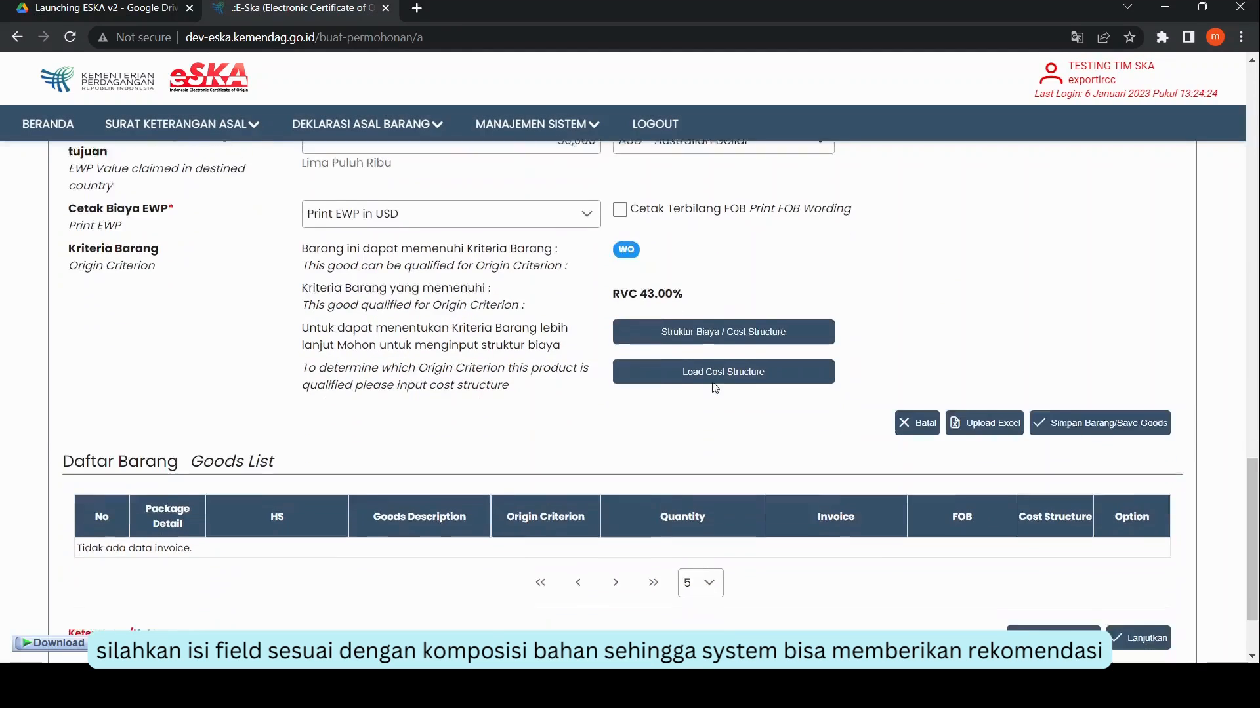
click(1138, 529)
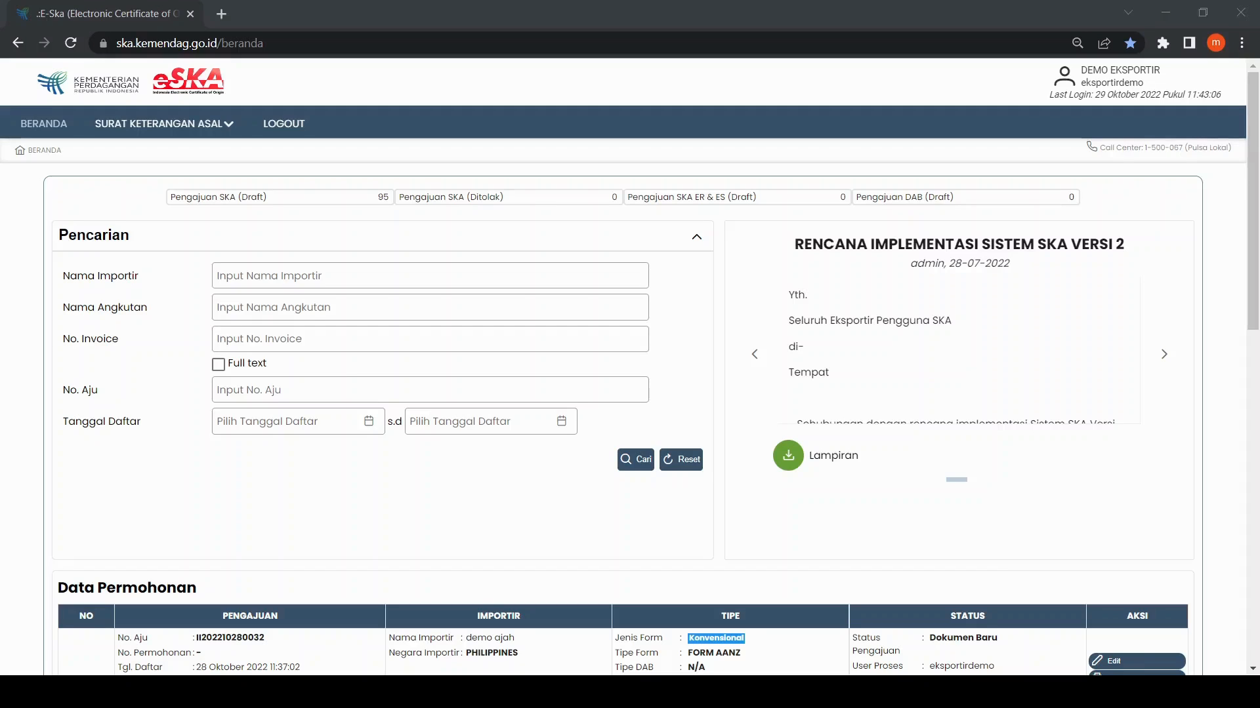
Open the SKA tracking page and search the submitted applications for importer name BERJAYA
click(208, 127)
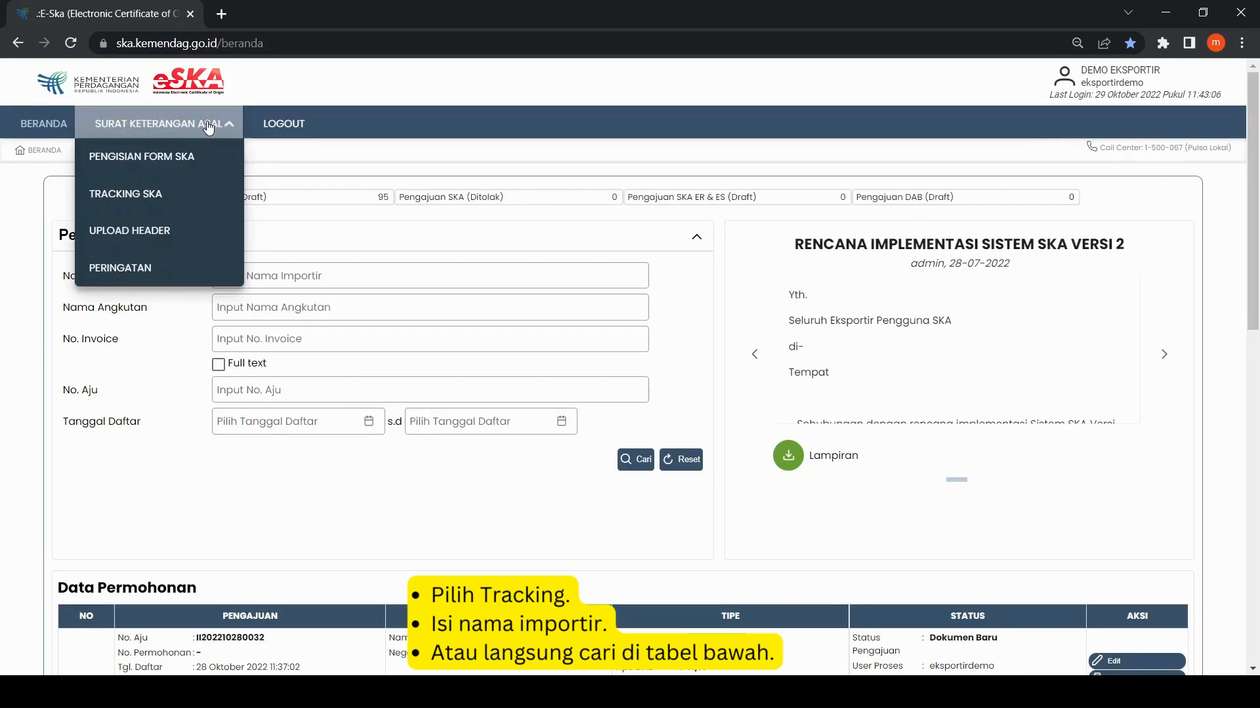
click(123, 196)
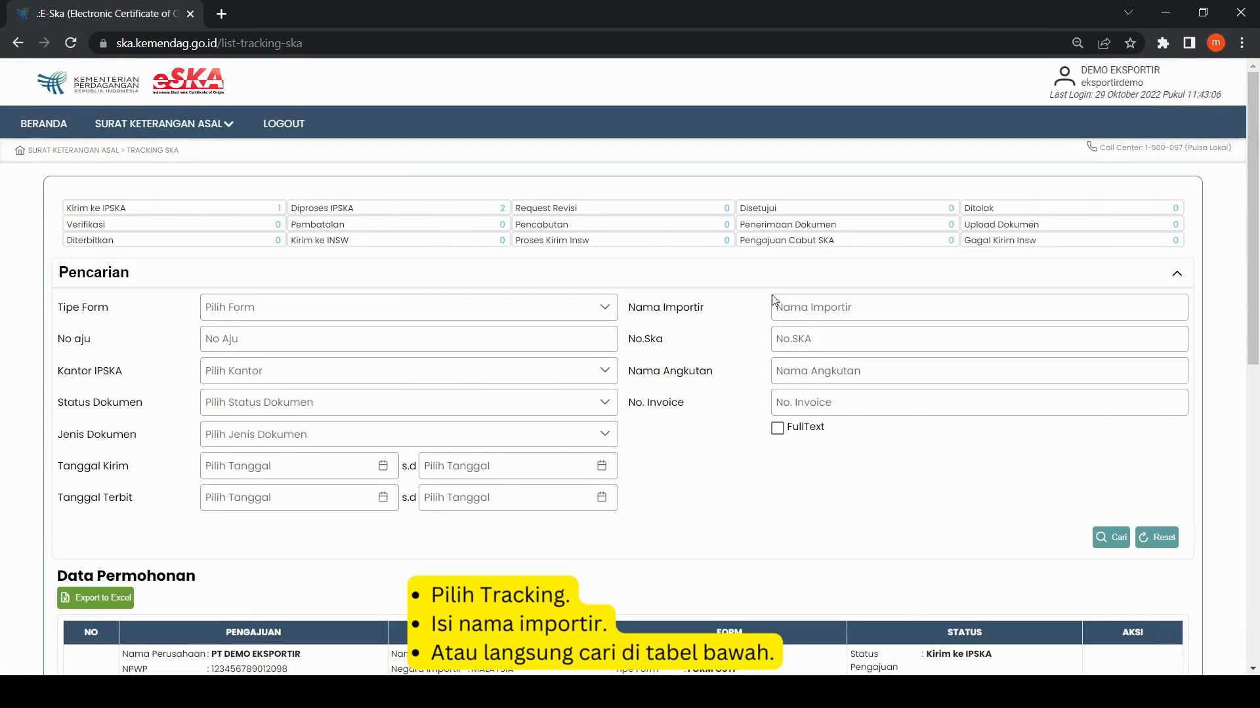
click(807, 313)
text(BERJAYA)
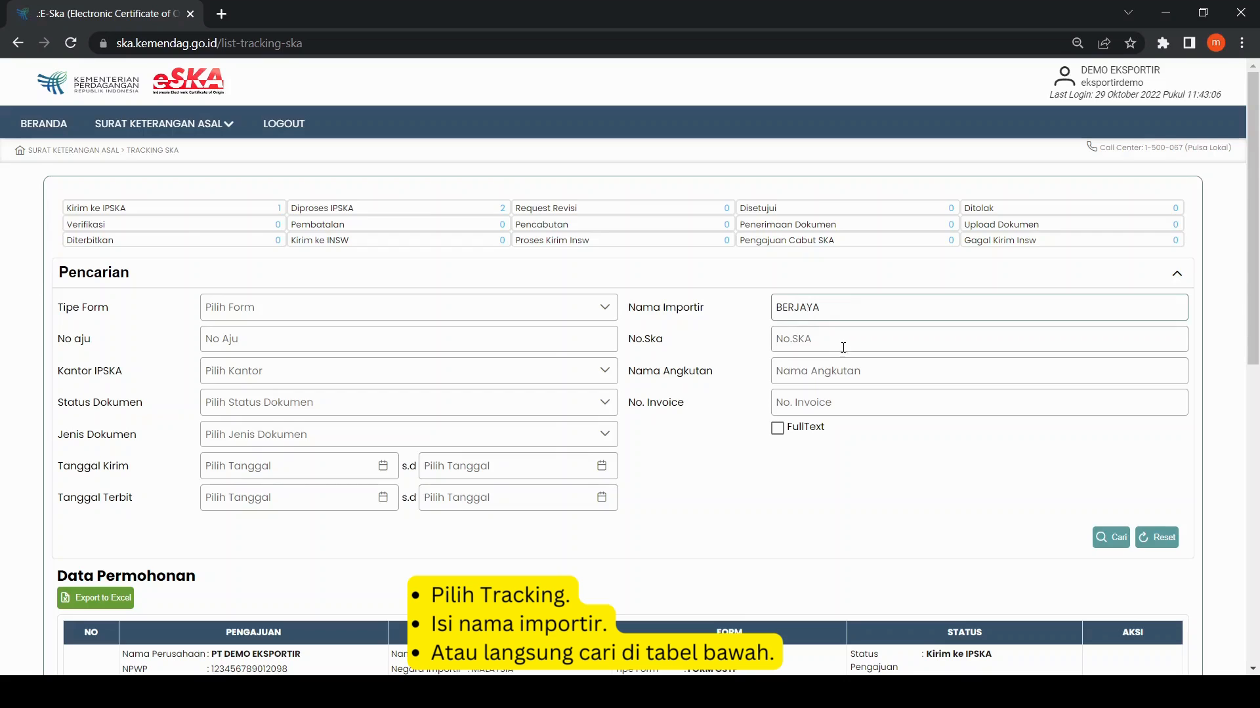
click(1108, 539)
Check the importer name and submission status of the application found in the tracking list
scroll(837, 508, down, 3)
drag(471, 458, 595, 459)
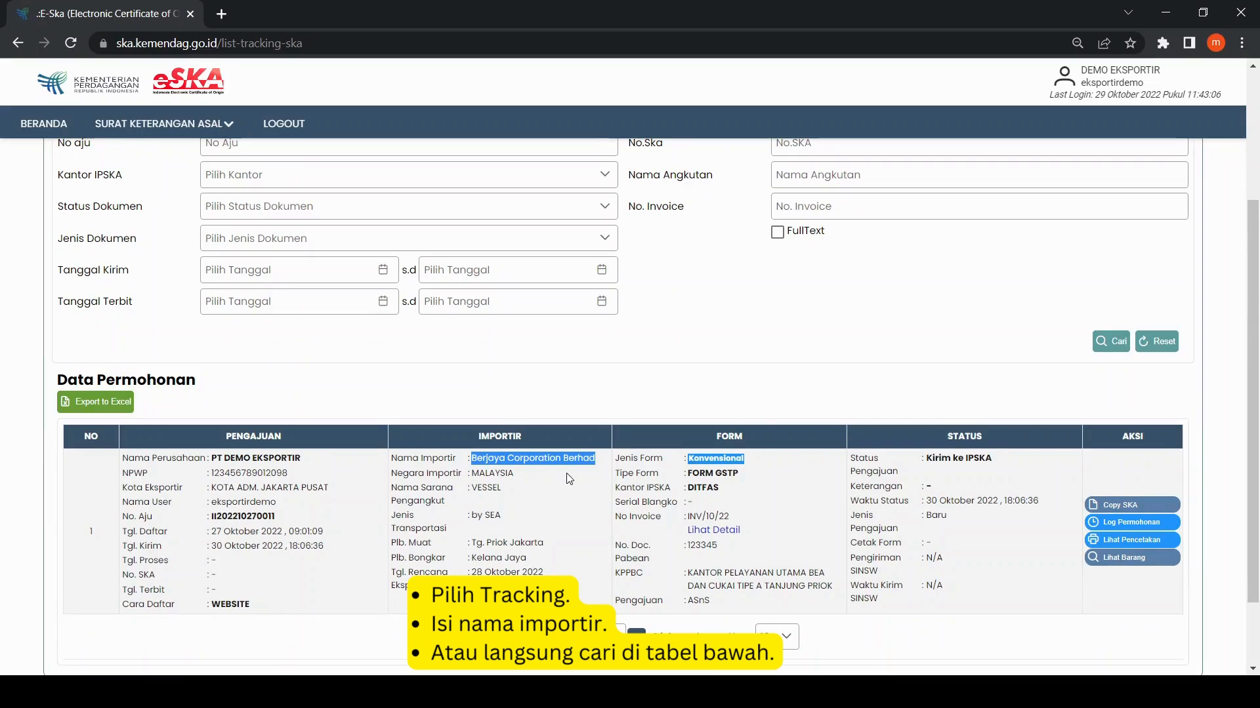
drag(925, 458, 994, 458)
click(993, 392)
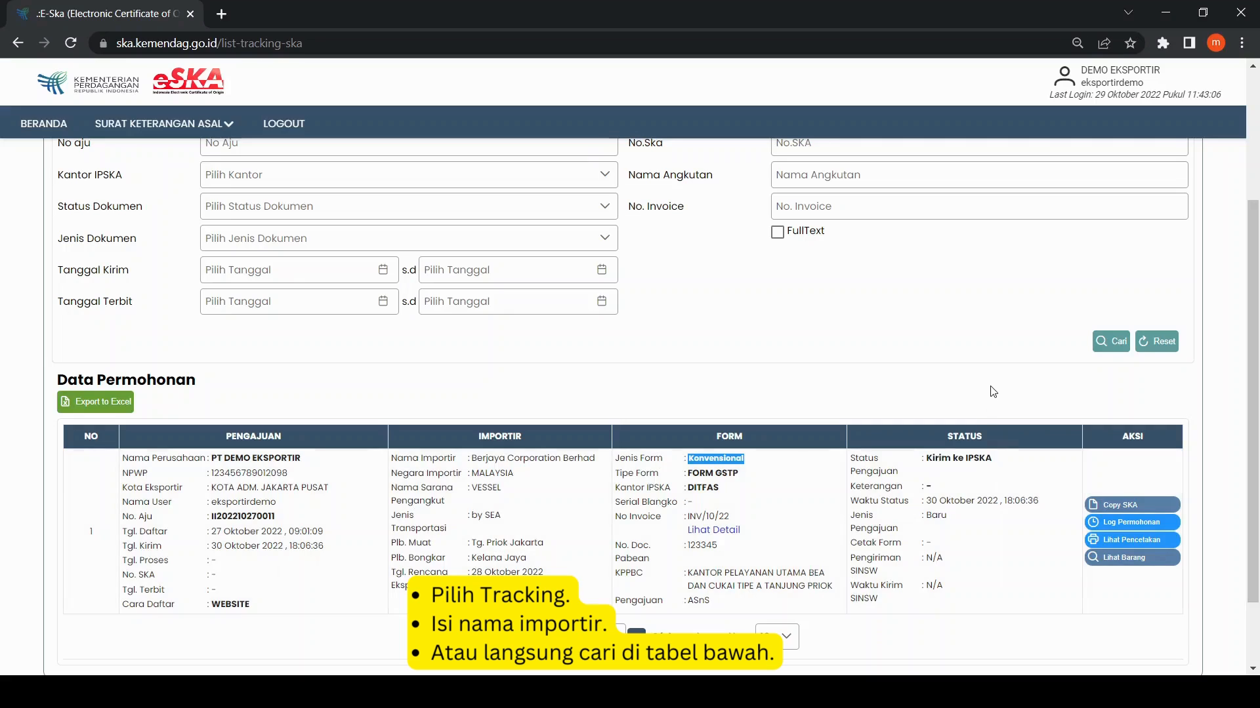